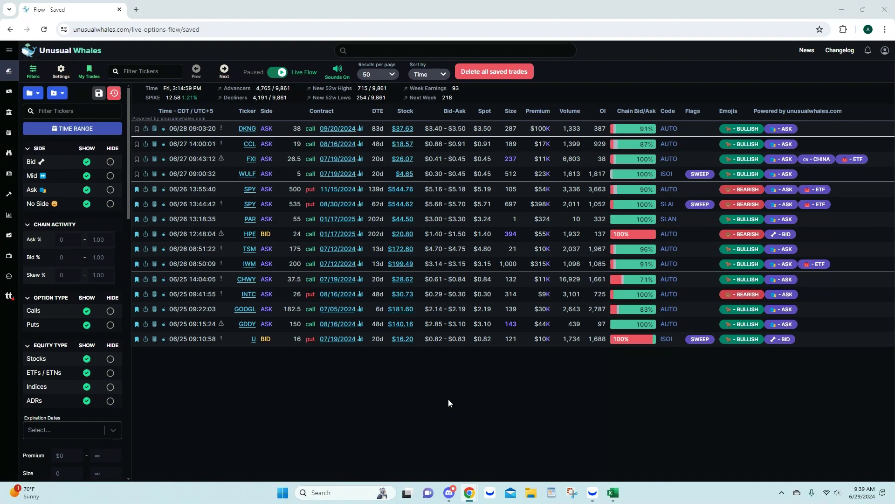
Switch to Discord's flow-alerts-ask-side channel with the June 25–26 GDDY, GOOGL, INTC, CHWY and TSM alerts
click(449, 494)
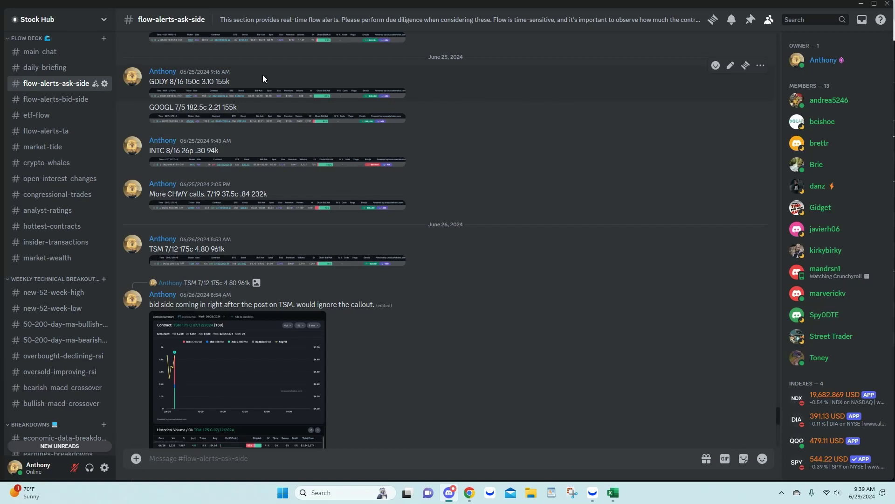
Enlarge the GDDY 8/16 150c alert image, then bring back Chrome's Flow - Saved page
click(245, 93)
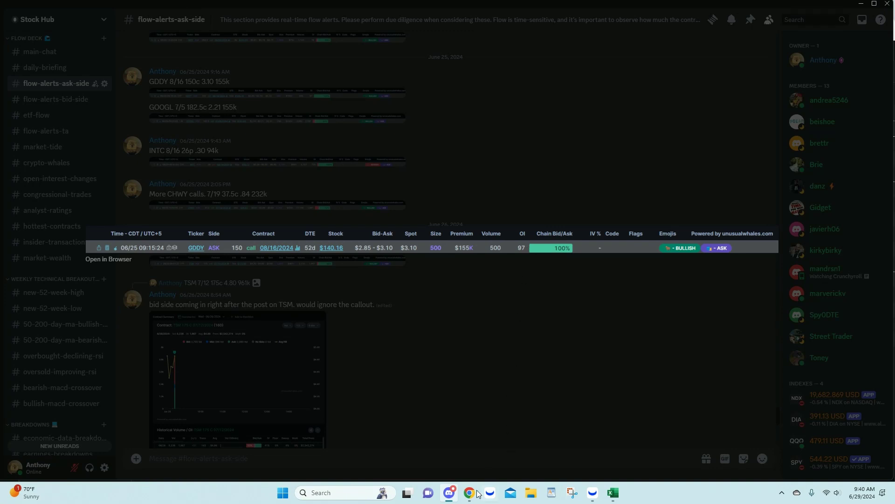
mouse_move(469, 493)
click(419, 447)
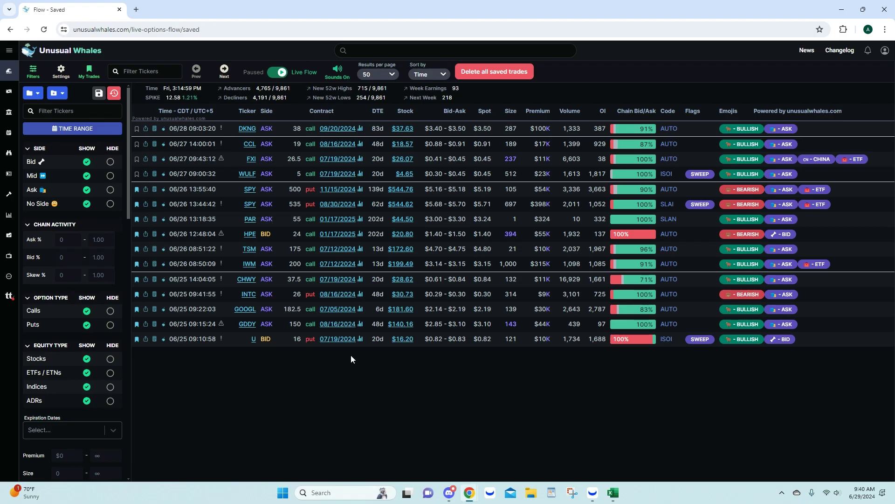
Open the GDDY 150 C 08/16/2024 contract summary and set its contract chart to 7 D
click(336, 326)
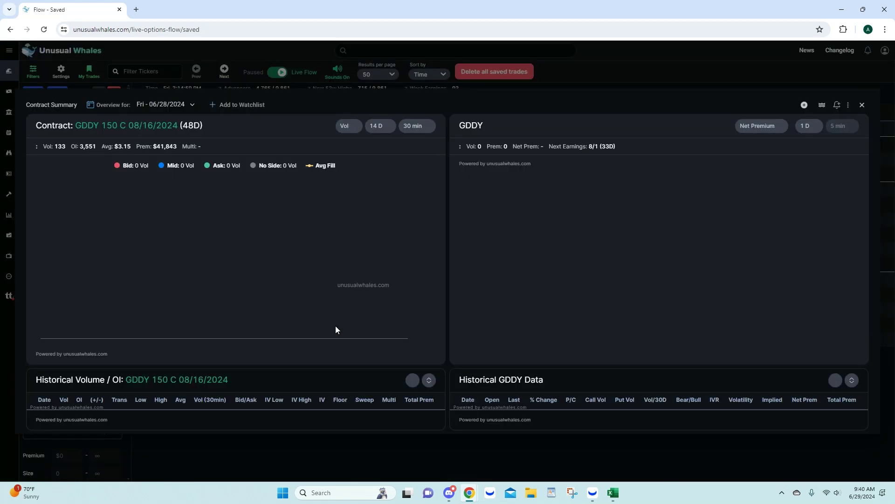
click(379, 93)
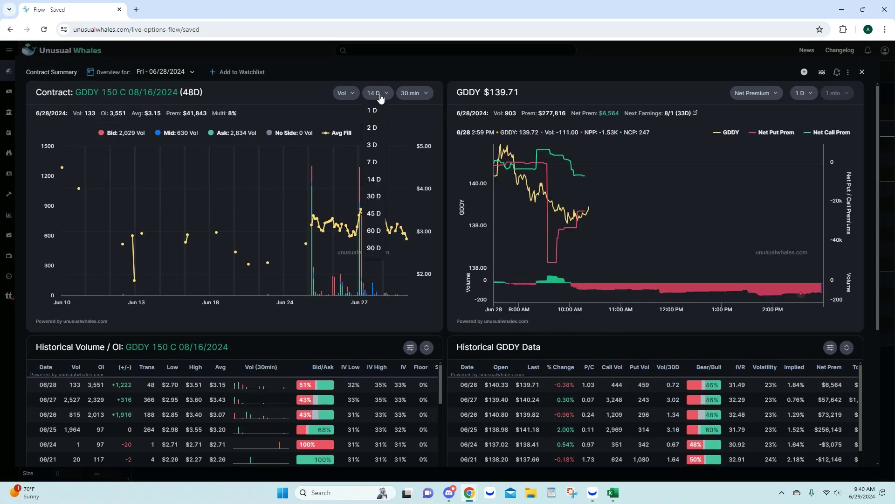
click(372, 146)
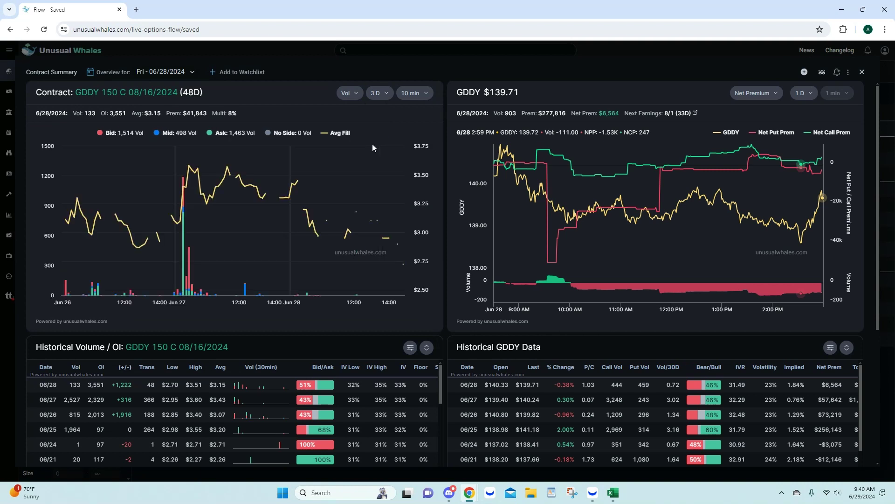
click(375, 102)
click(376, 157)
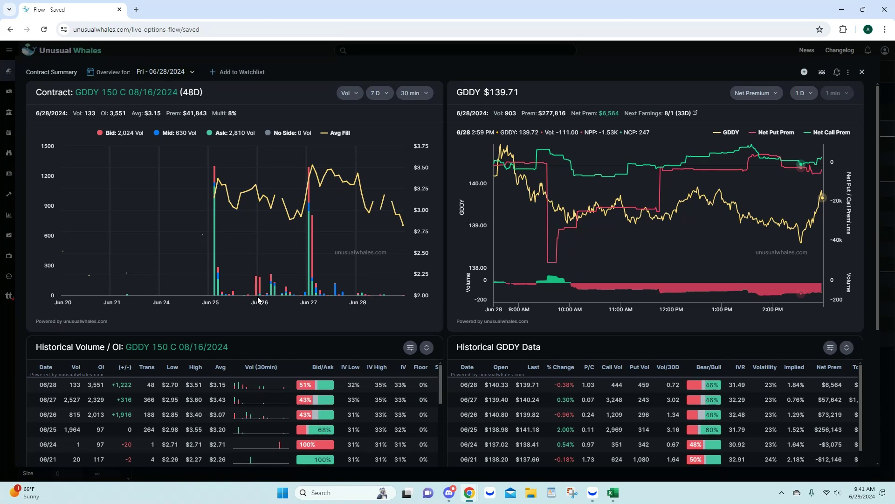
Review GDDY trades from the June 25 9:00–9:30 candle, then set the GDDY chart to 3 D
click(214, 219)
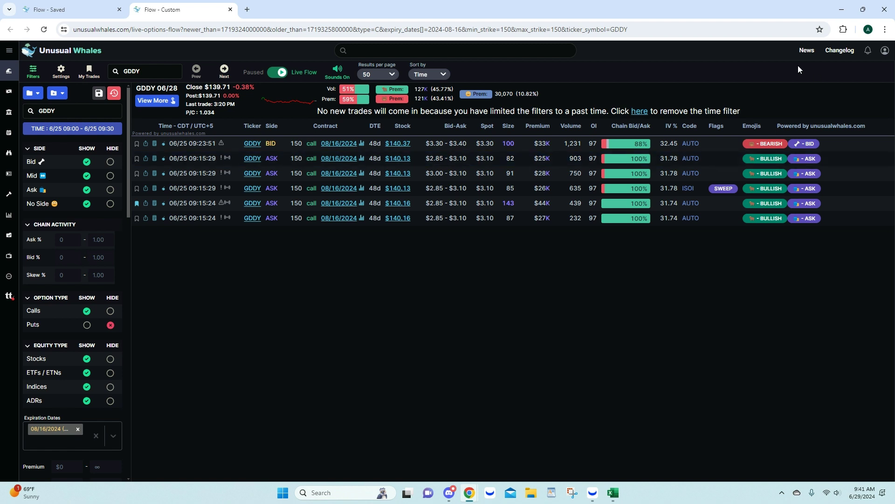
click(229, 9)
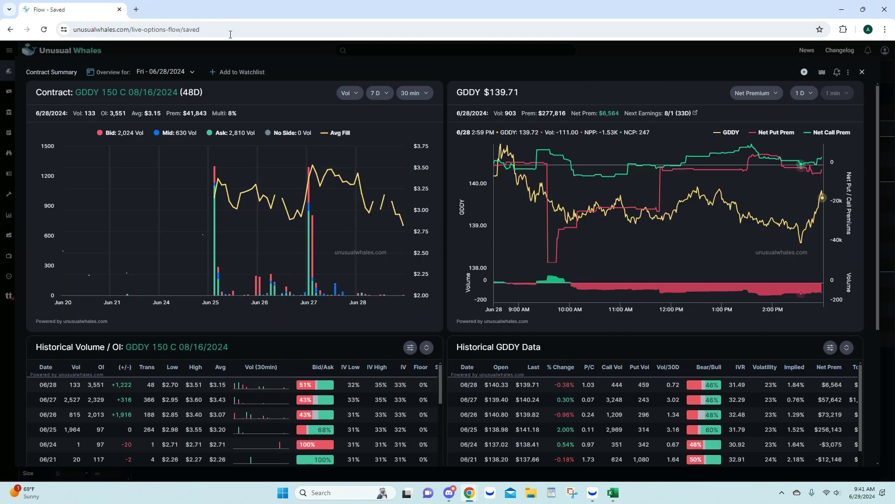
click(806, 95)
click(804, 143)
Set the GDDY net-premium chart range to 7 D, spanning June 20–28
click(801, 95)
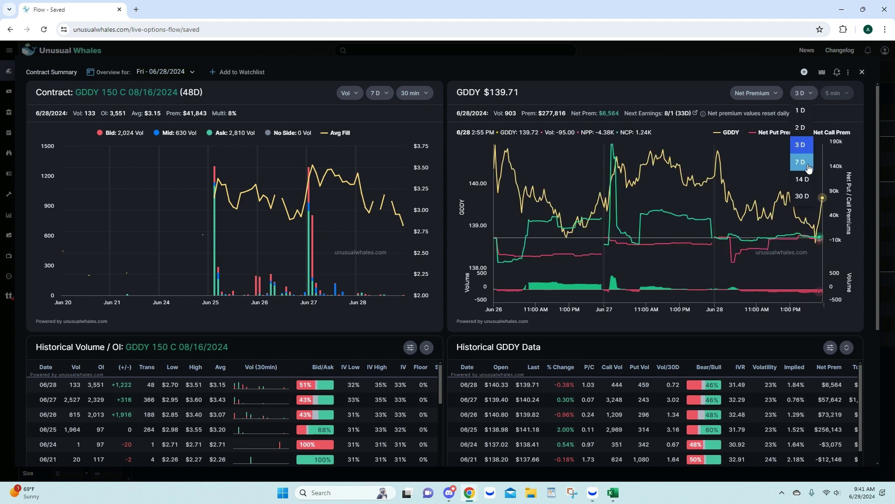
click(806, 164)
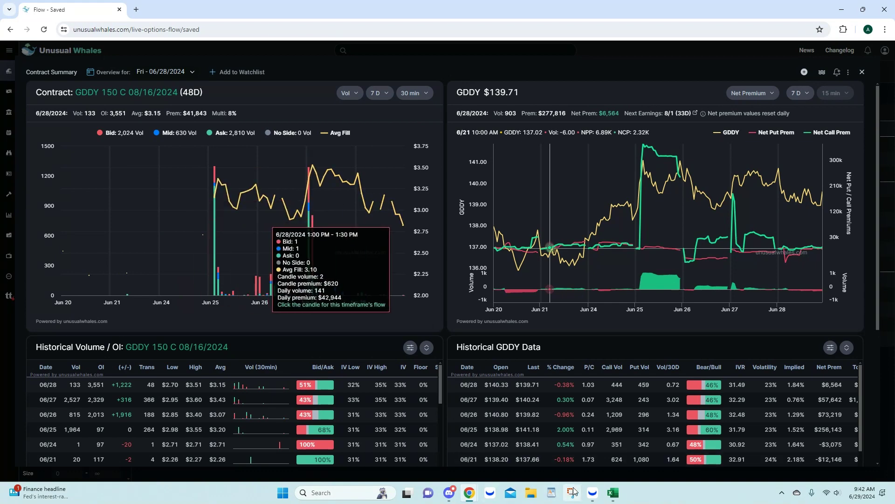
Load the GDDY $150 16 Aug 24 call's 15-minute chart from the Webull watchlist
key(alt+Tab)
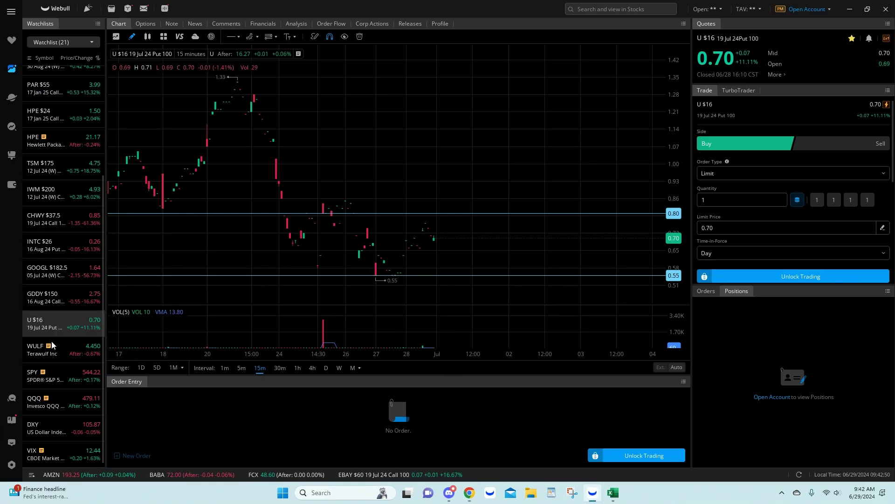
click(75, 292)
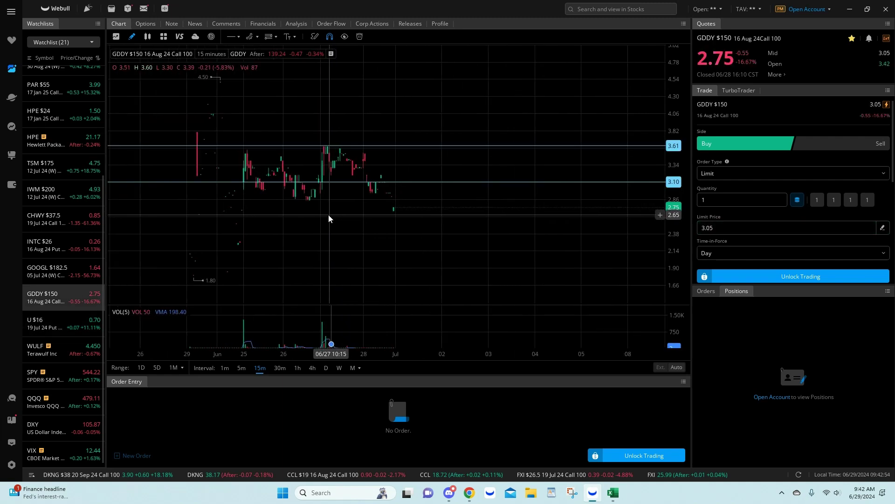
scroll(304, 221, up, 3)
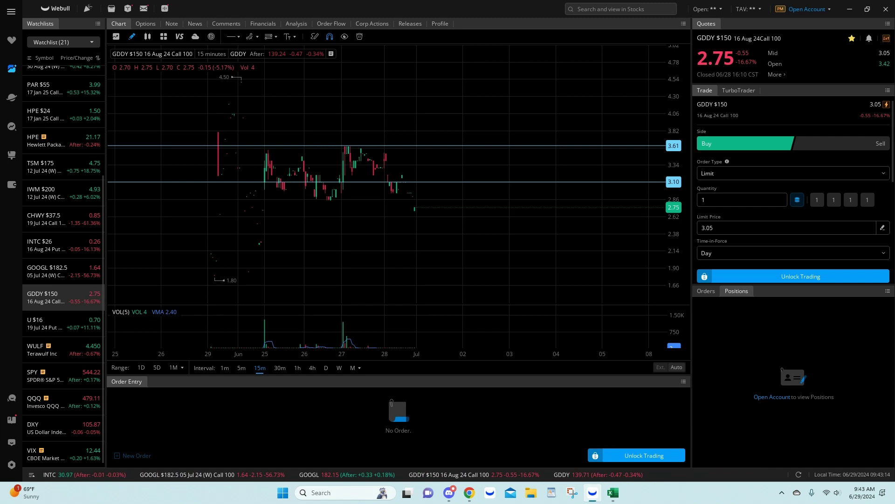
key(alt+Tab)
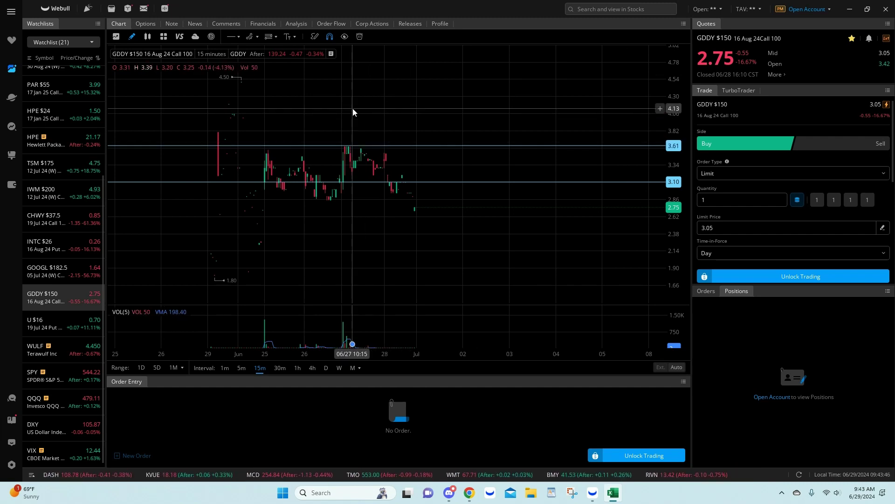
Return to Chrome's Flow - Saved page and close the GDDY contract summary panel
mouse_move(469, 499)
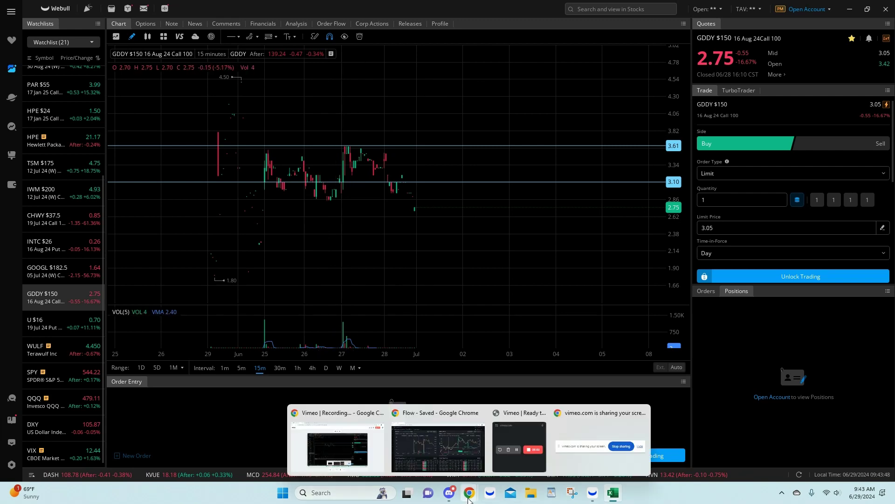
click(448, 443)
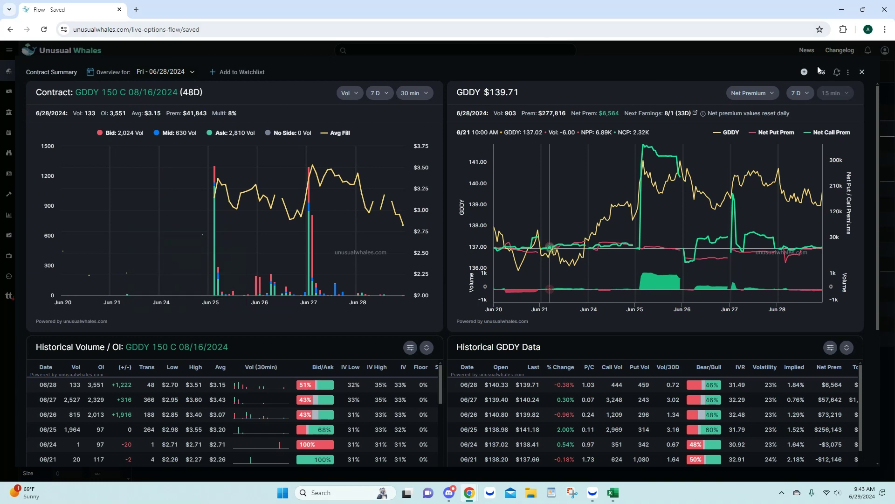
click(862, 73)
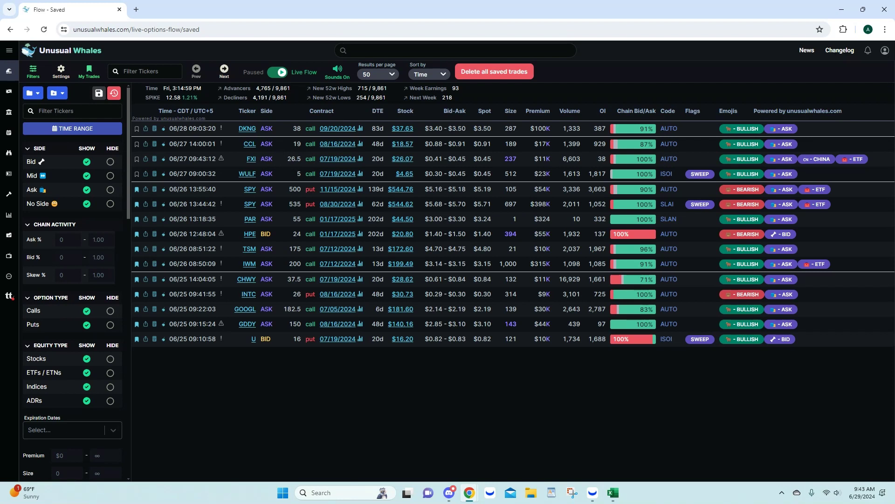
click(613, 492)
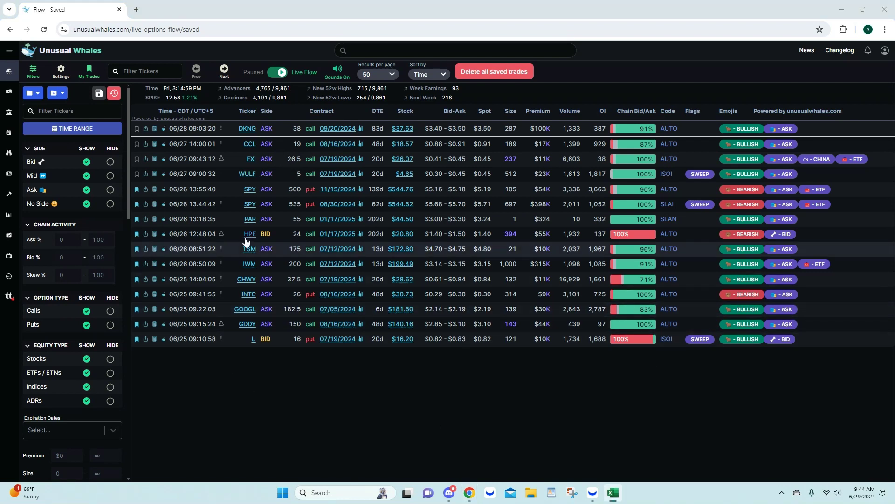
In Discord, view and close the enlarged GDDY and GOOGL 7/5 182.5c alert images
click(449, 493)
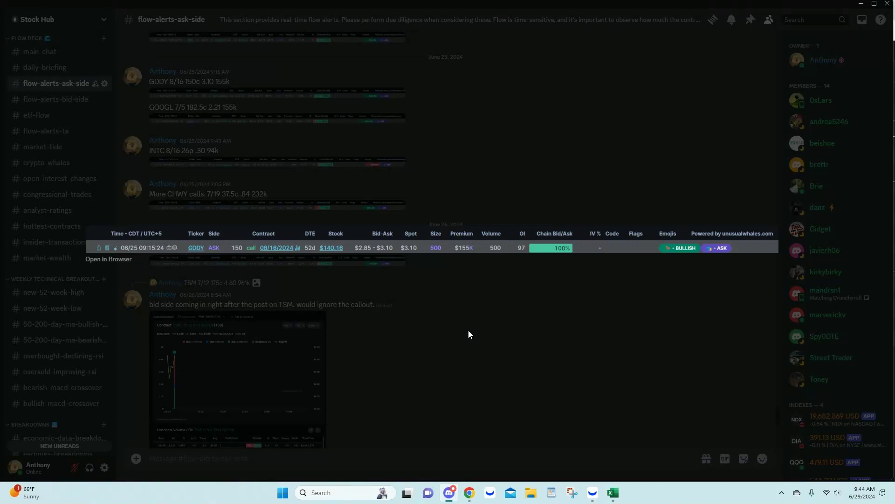
click(468, 331)
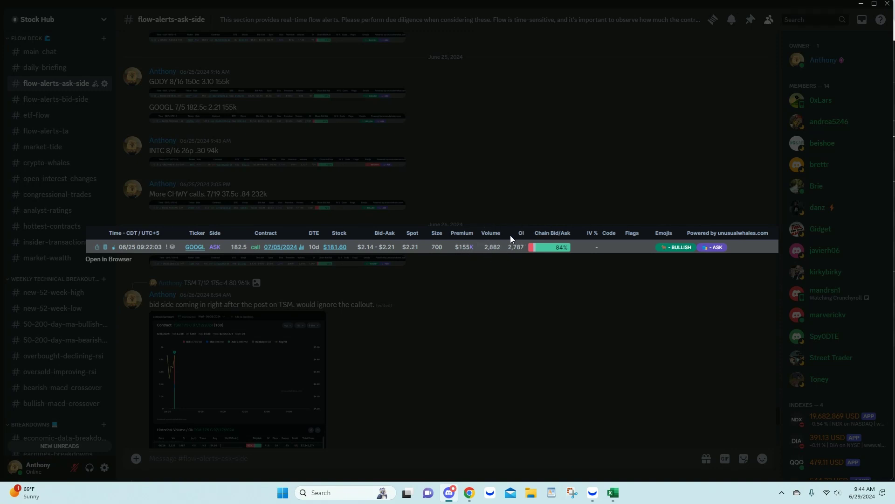
click(487, 211)
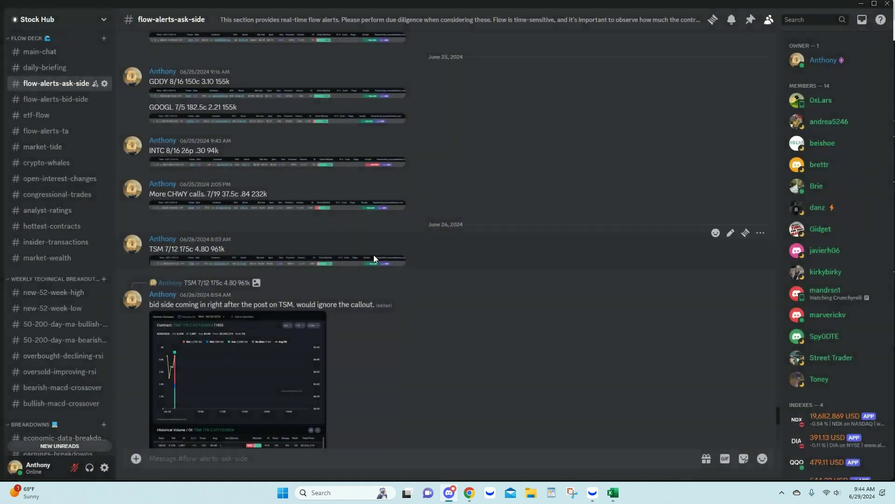
Open the GOOGL 182.5 C 07/05/2024 contract summary, set the GOOGL chart to 7 D, then close it
mouse_move(468, 498)
click(447, 454)
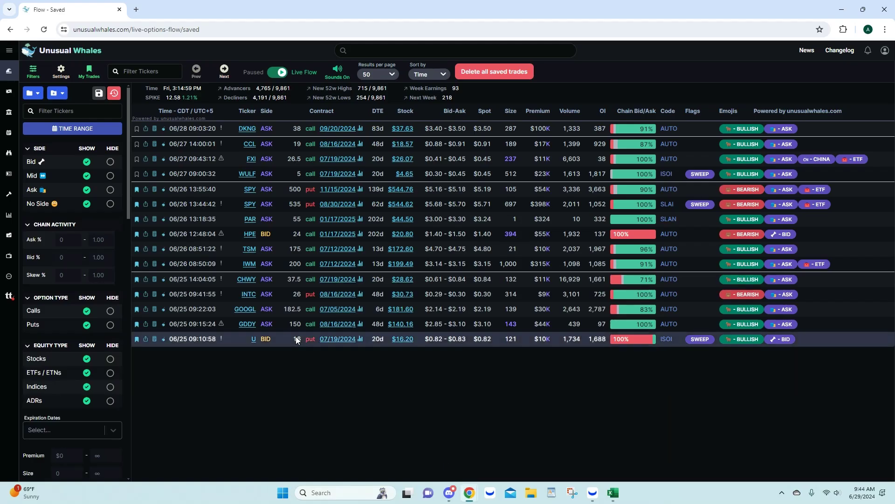
click(337, 310)
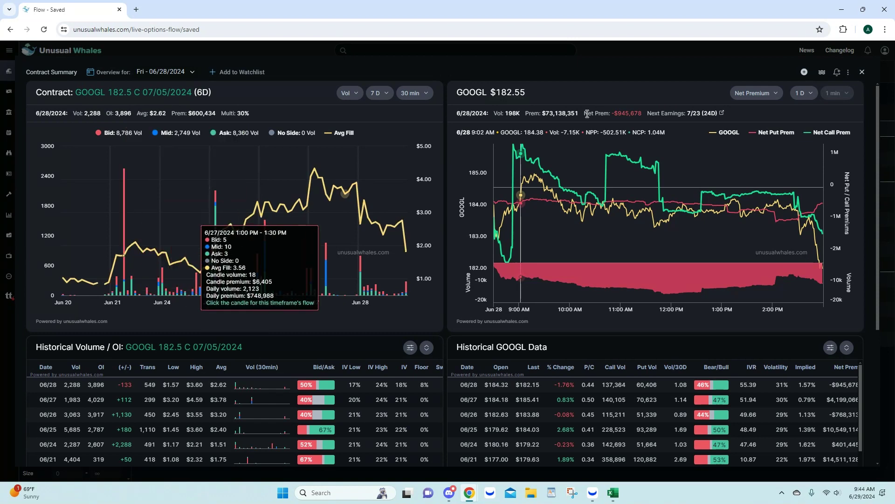
click(811, 92)
click(805, 163)
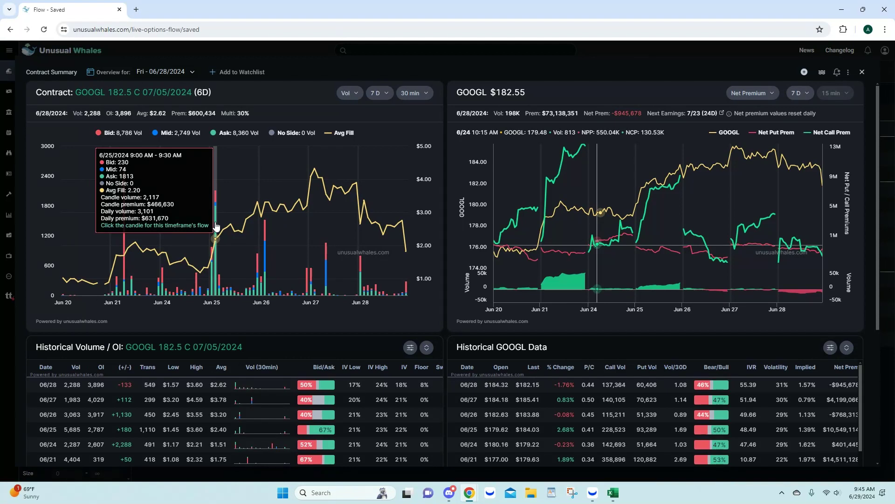
click(862, 71)
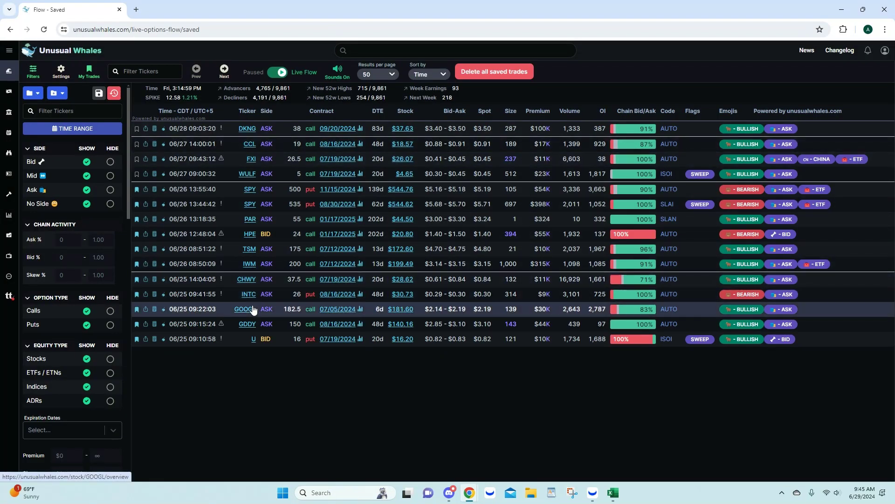
Reopen the GOOGL 182.5 call summary, list its June 25 9:00–9:30 trades, then return to saved trades
mouse_move(253, 309)
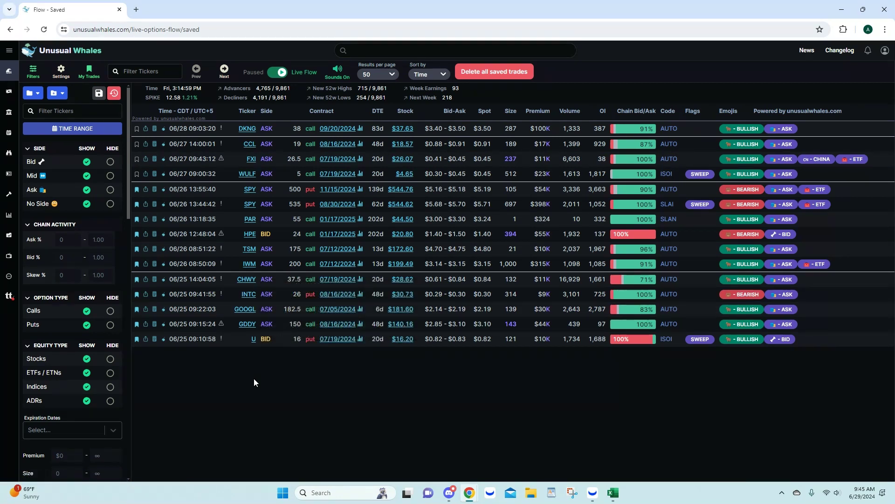
click(332, 310)
click(862, 72)
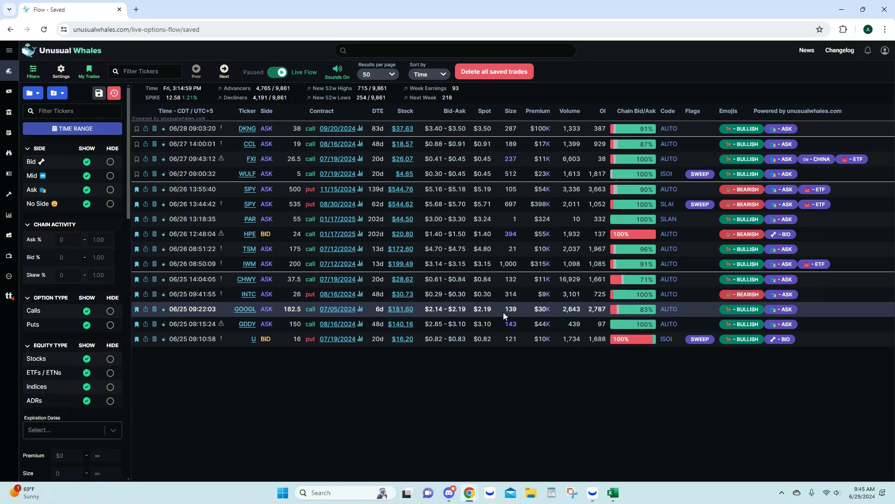
click(332, 309)
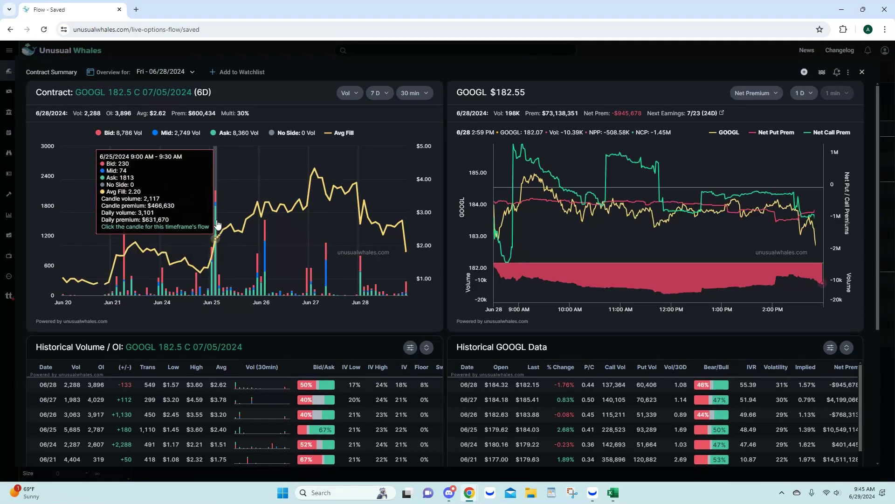
click(217, 222)
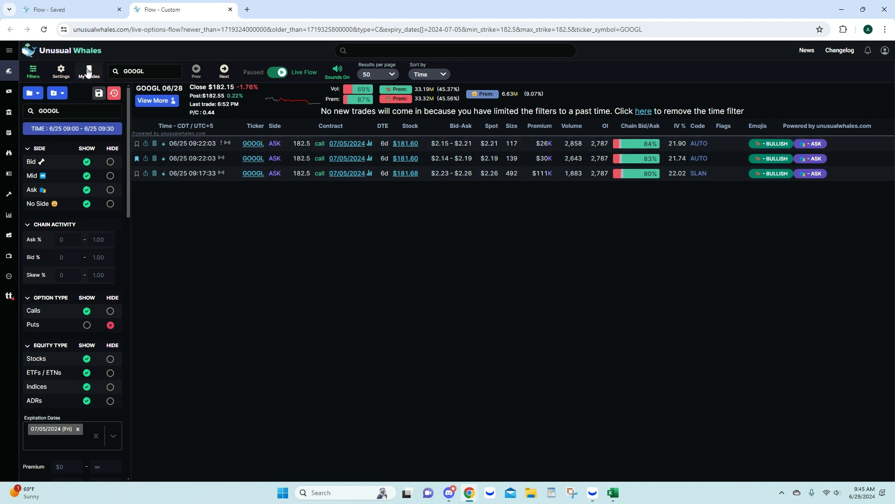
click(137, 159)
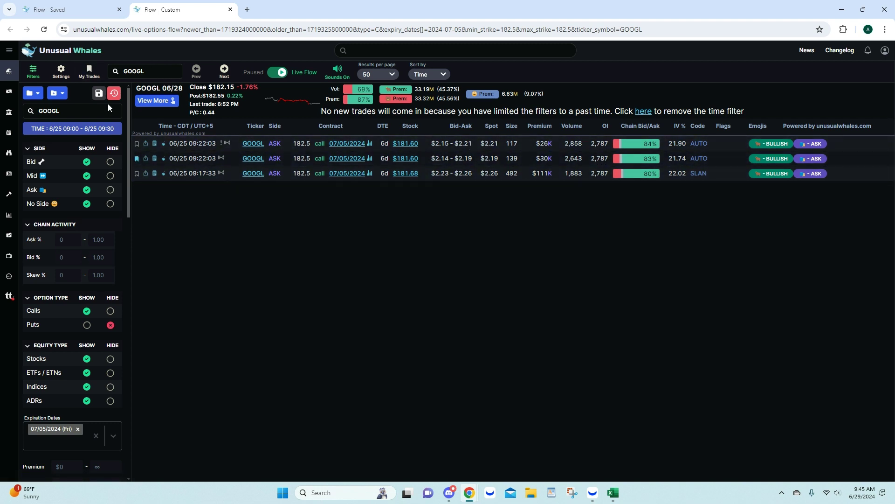
click(92, 73)
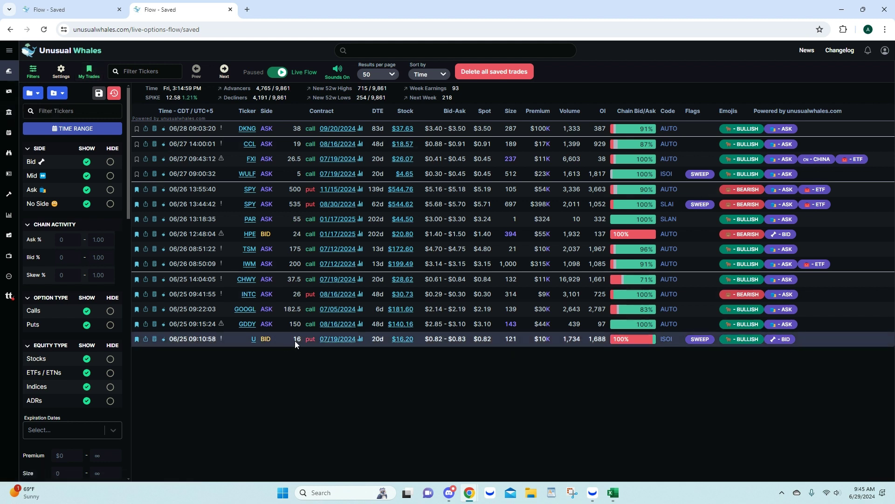
Open the GOOGL 182.5 C 07/05/2024 contract and load the three trades from its Jun 25 9:00–9:30 candle
click(330, 311)
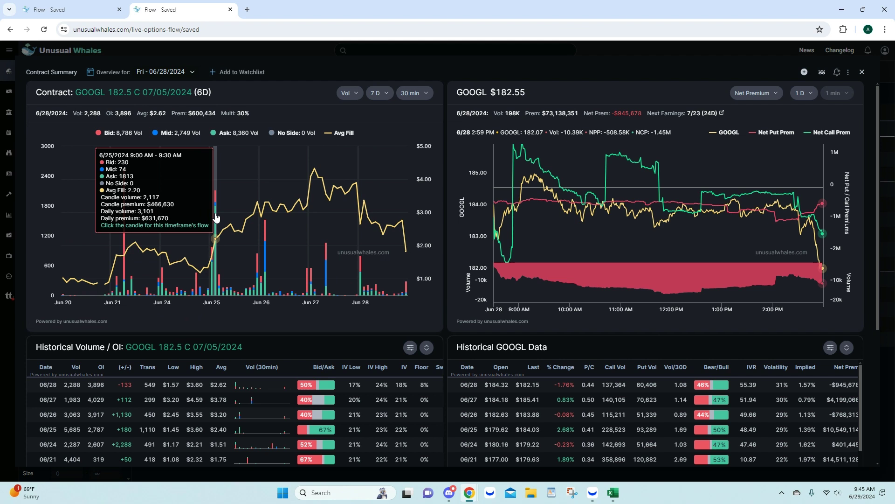
click(215, 216)
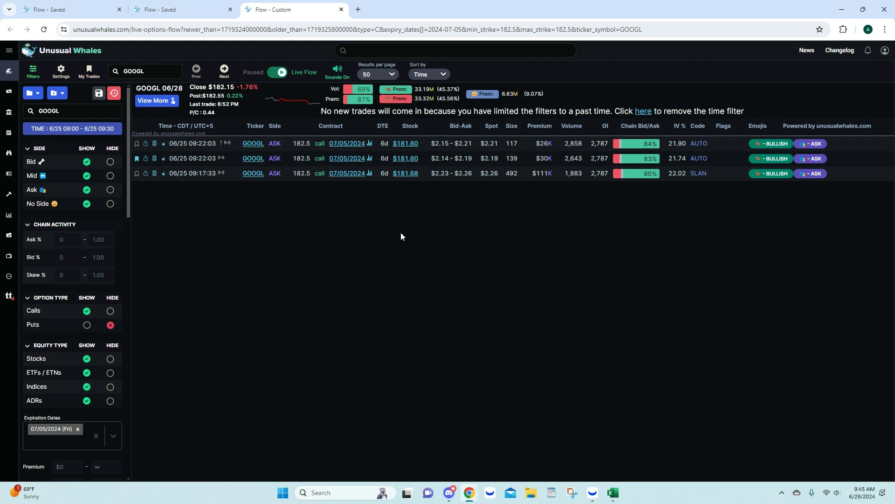
Clear the 07/05/2024 expiration filter and open time and sales for the 09:22:03 trade (49 trades, $153,778)
click(96, 435)
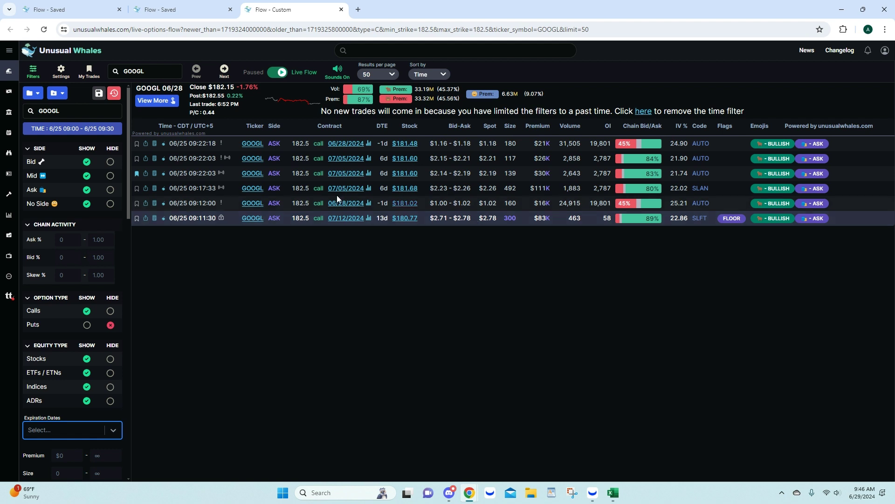
click(253, 182)
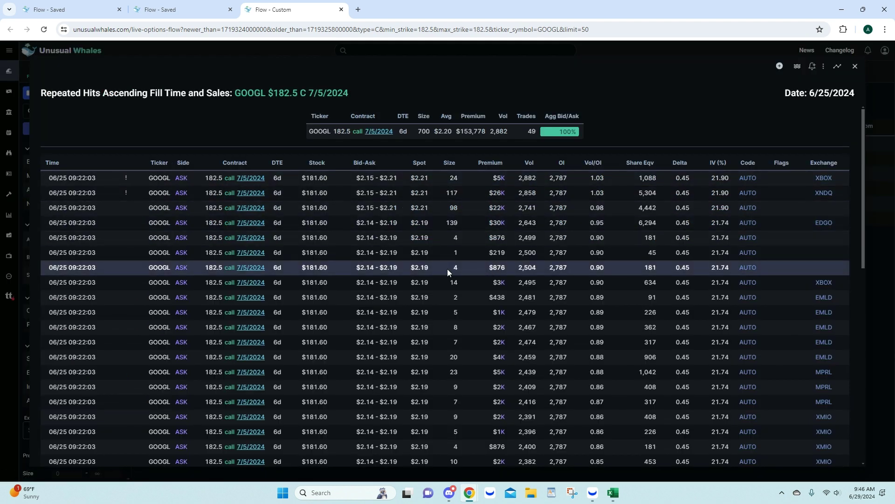
Scroll through the Jun 25 GOOGL 182.5 call fills, close them, and reopen the contract summary
scroll(447, 268, down, 10)
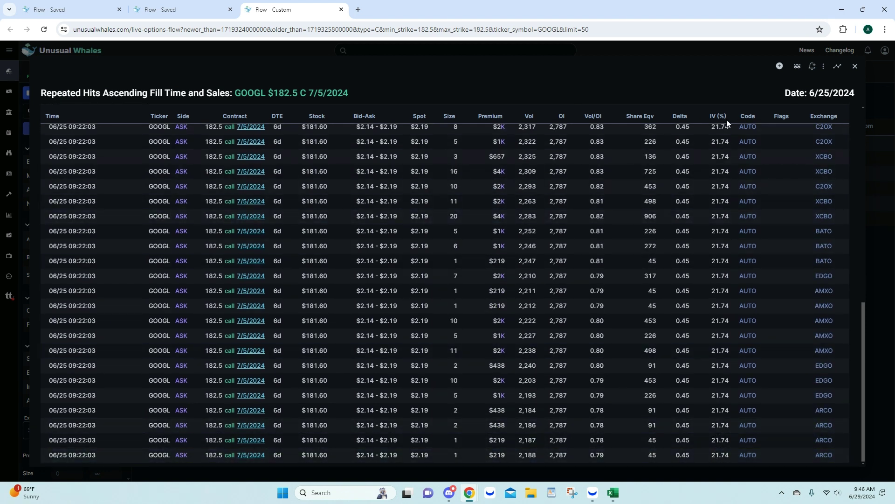
scroll(720, 397, up, 3)
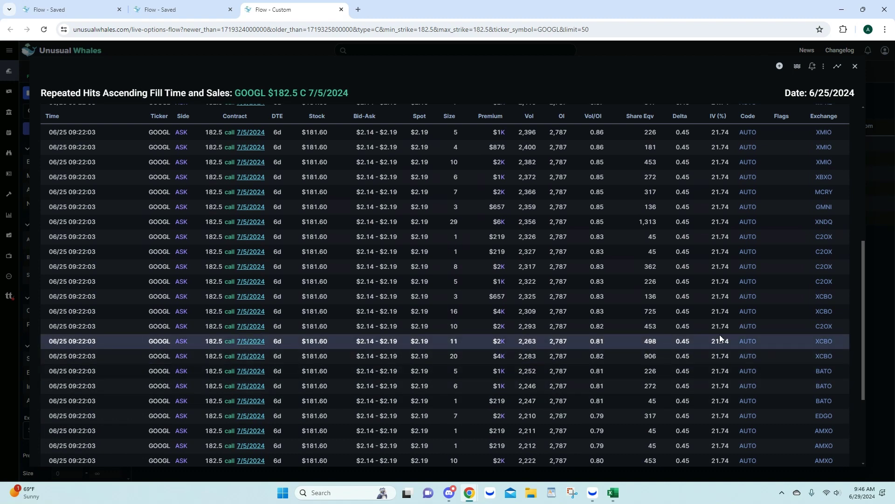
scroll(720, 334, up, 8)
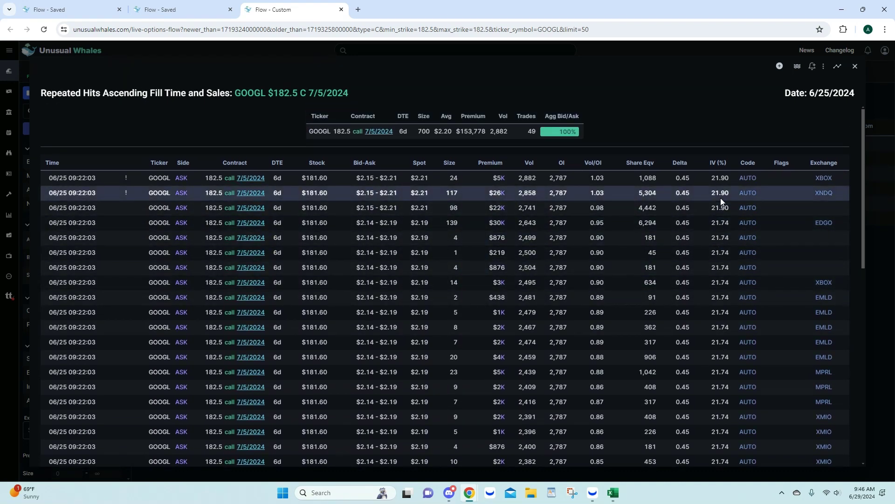
scroll(514, 364, down, 10)
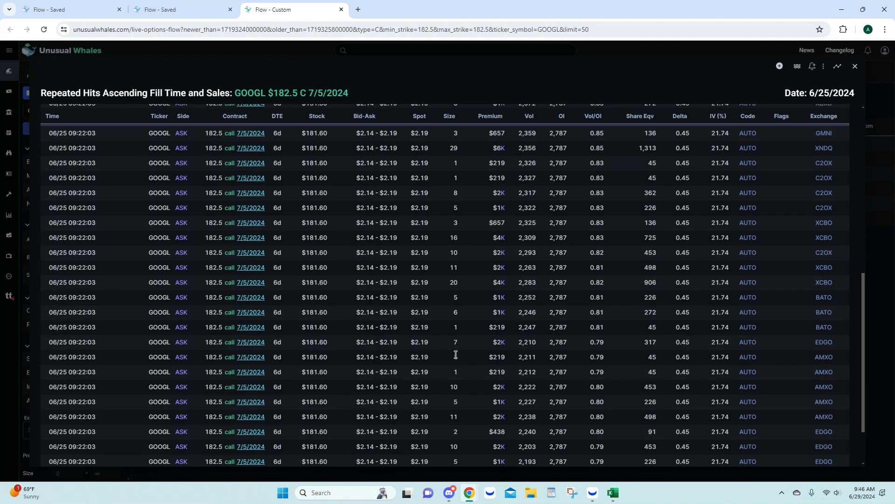
scroll(409, 345, up, 10)
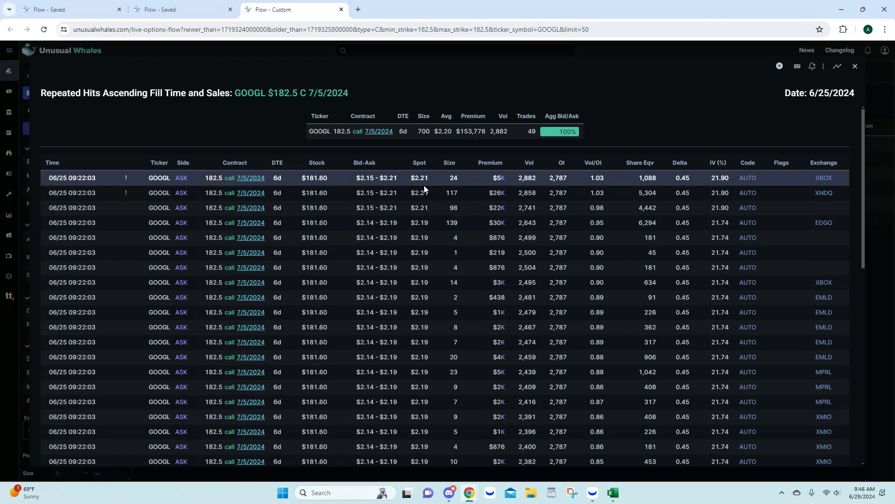
click(854, 65)
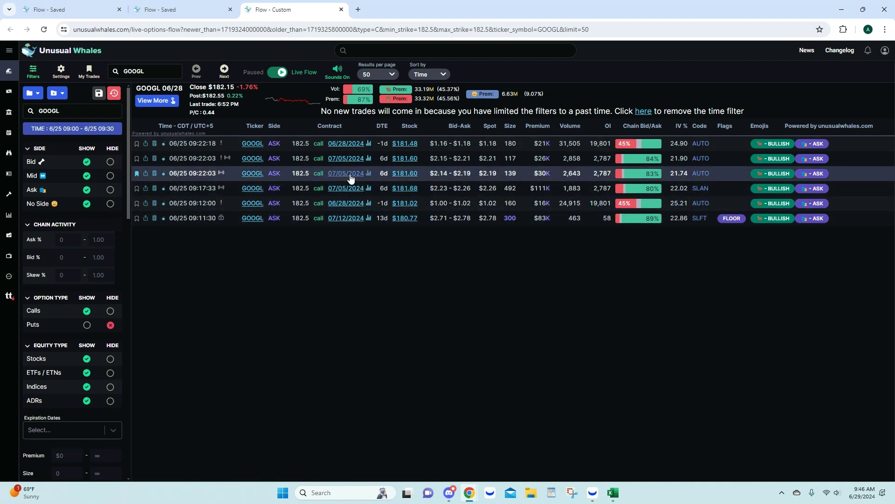
click(349, 177)
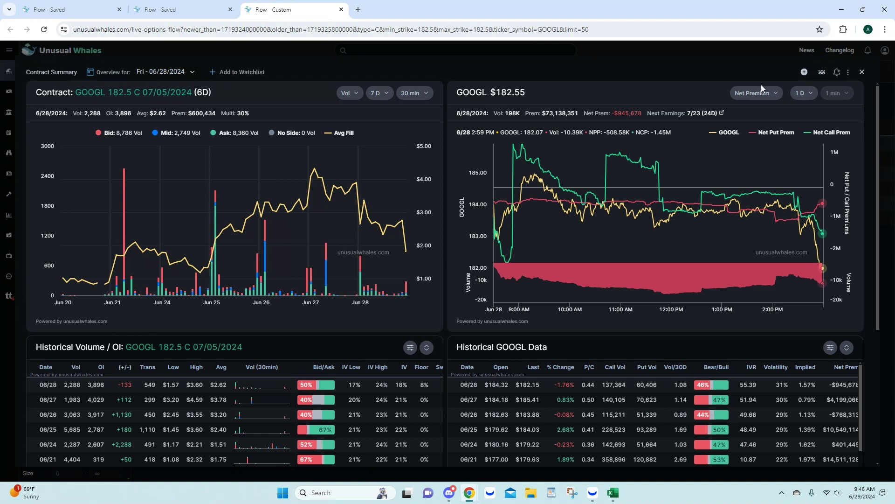
click(801, 96)
Set the GOOGL net-premium chart timeframe to 14 days, covering Jun 11–28
click(807, 163)
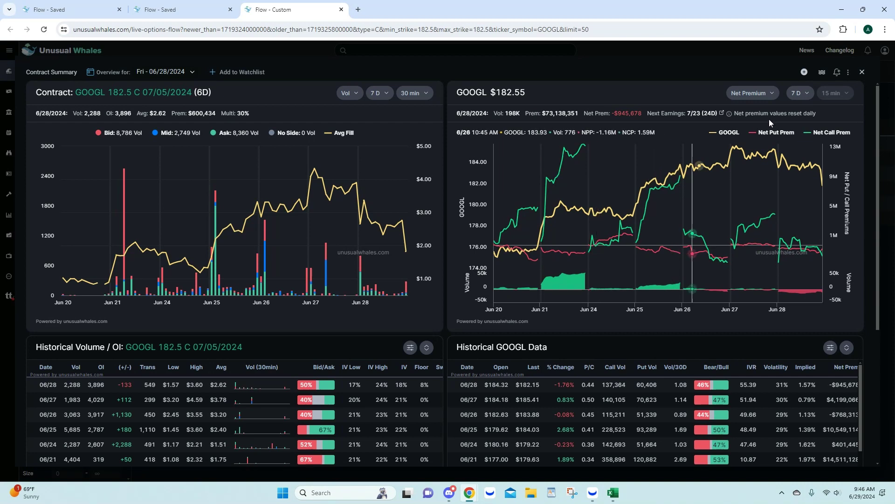
click(799, 94)
click(798, 180)
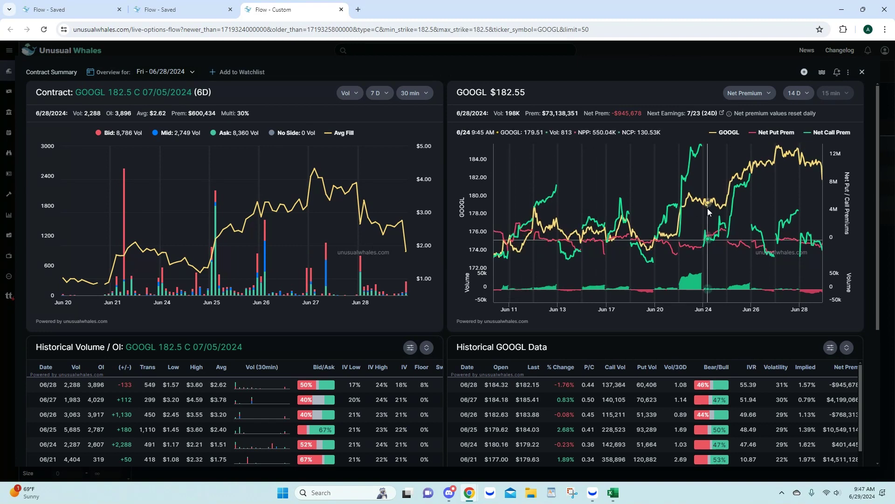
click(804, 94)
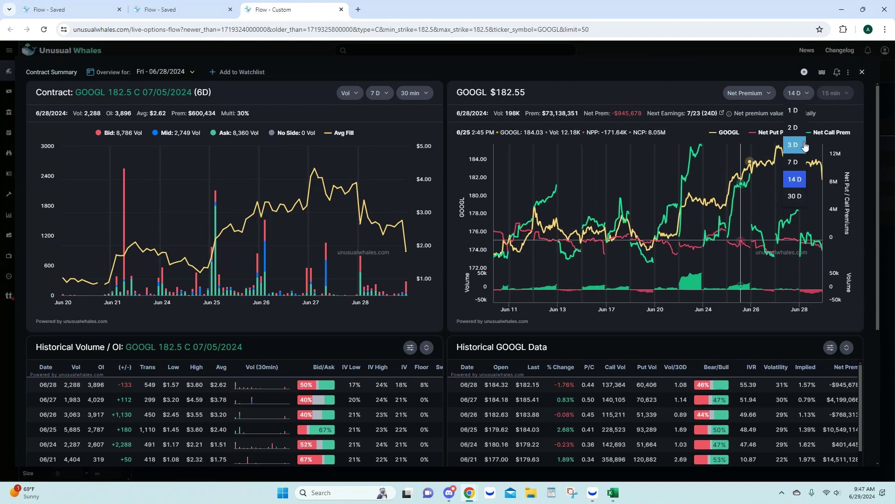
click(795, 179)
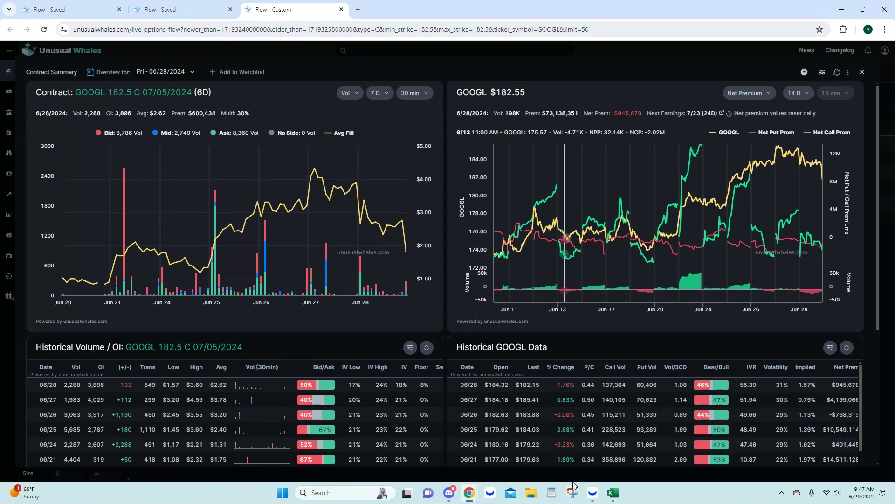
Chart the GOOGL $182.5 05 Jul 24 call in Webull, then return to the Unusual Whales window
click(592, 493)
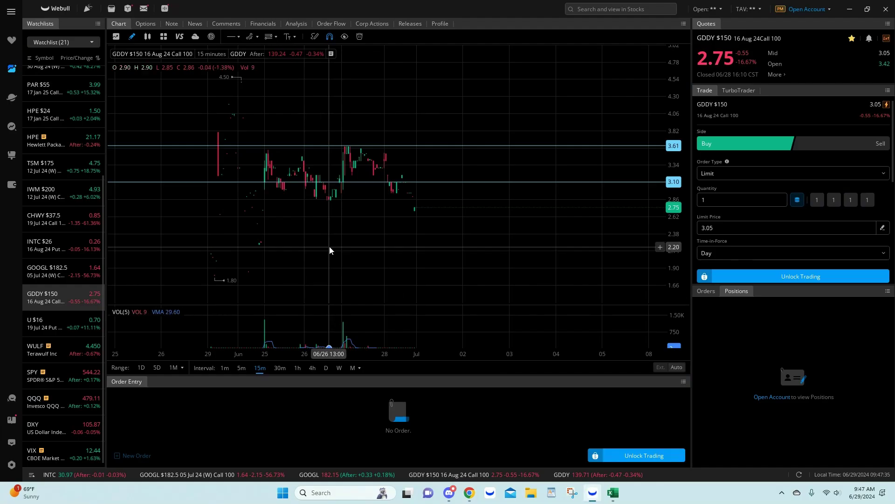
click(80, 278)
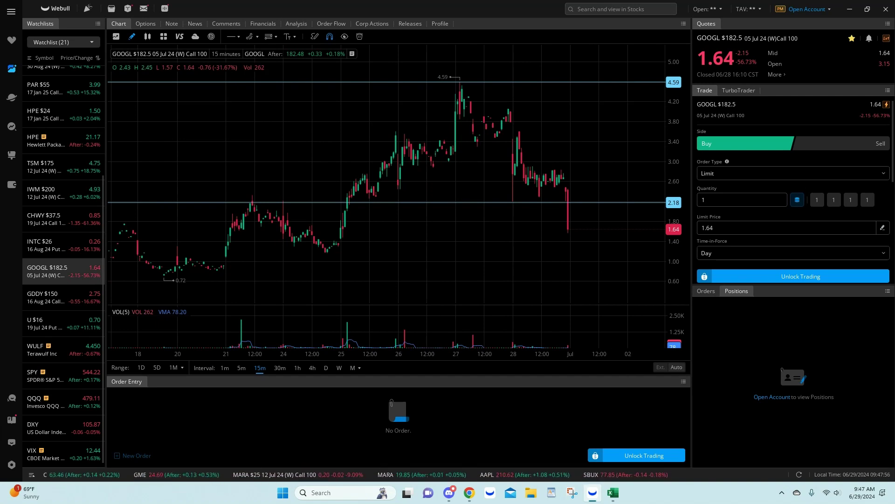
click(613, 492)
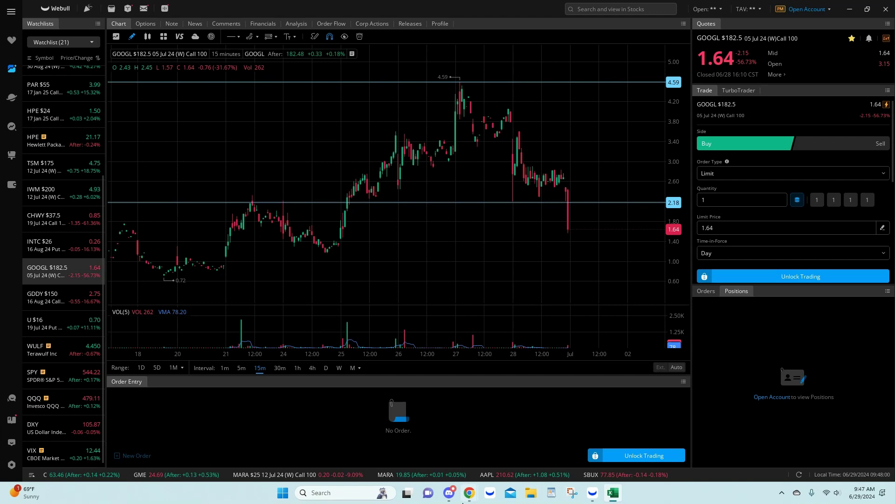
mouse_move(469, 492)
click(433, 455)
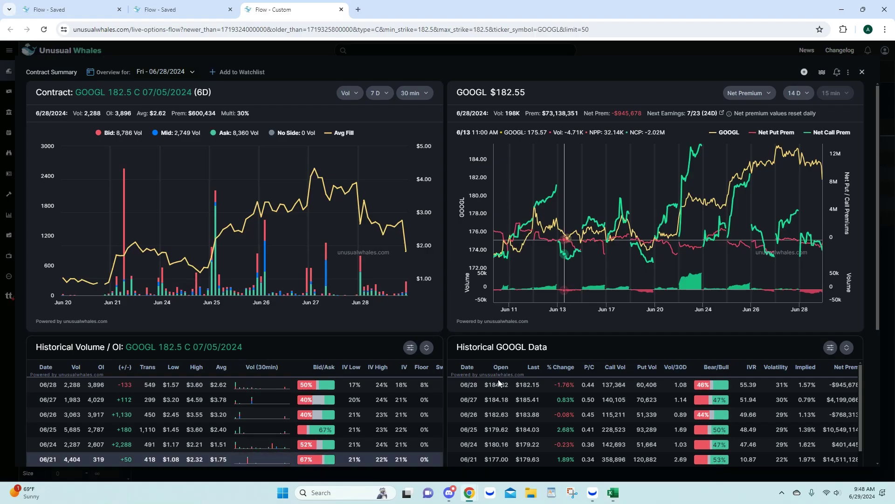
Close the two extra flow tabs, view the enlarged INTC 8/16 26p callout in Discord, then return
click(341, 9)
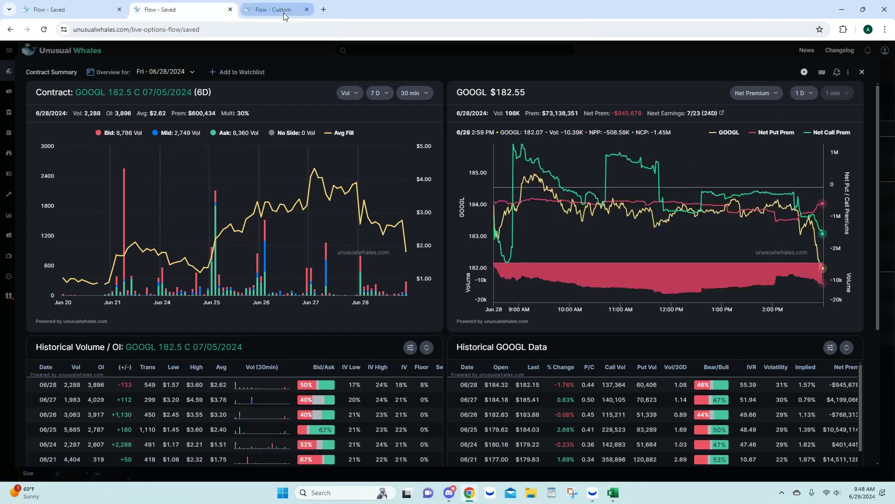
click(230, 10)
click(450, 492)
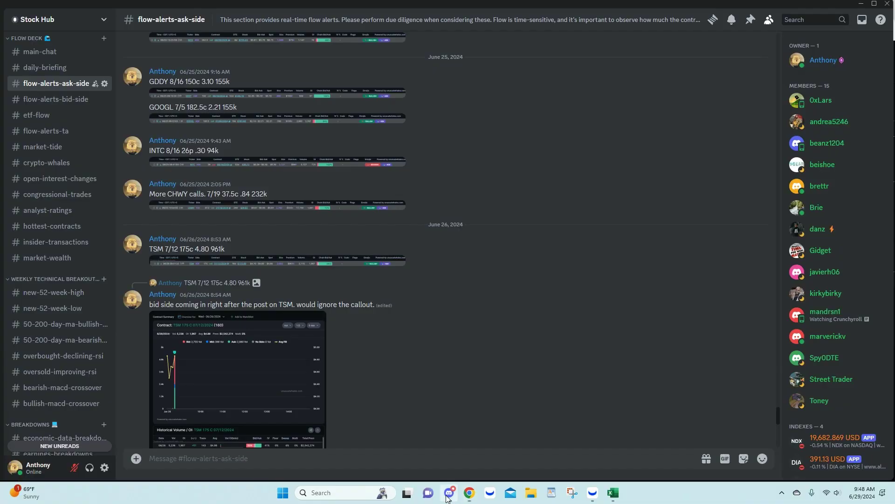
click(255, 161)
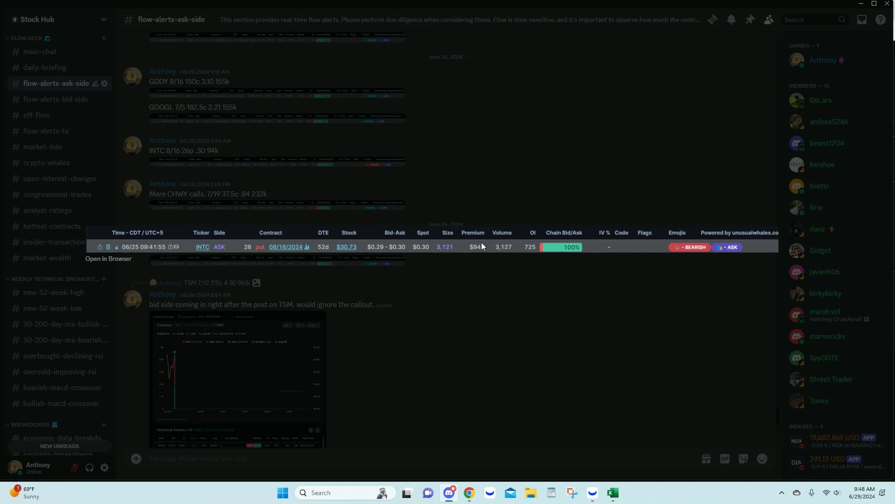
click(473, 197)
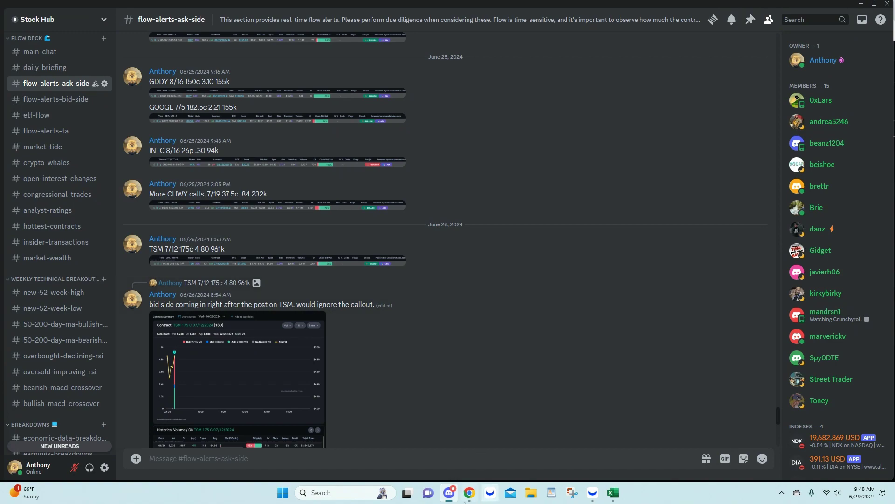
mouse_move(465, 499)
click(418, 449)
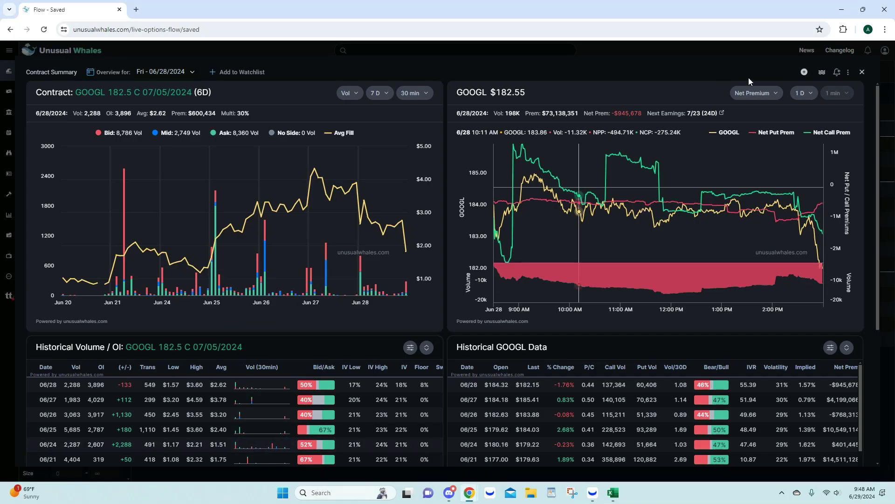
Swap the GOOGL summary for the INTC 26 P 08/16/2024 contract with a 7-day INTC chart
click(862, 72)
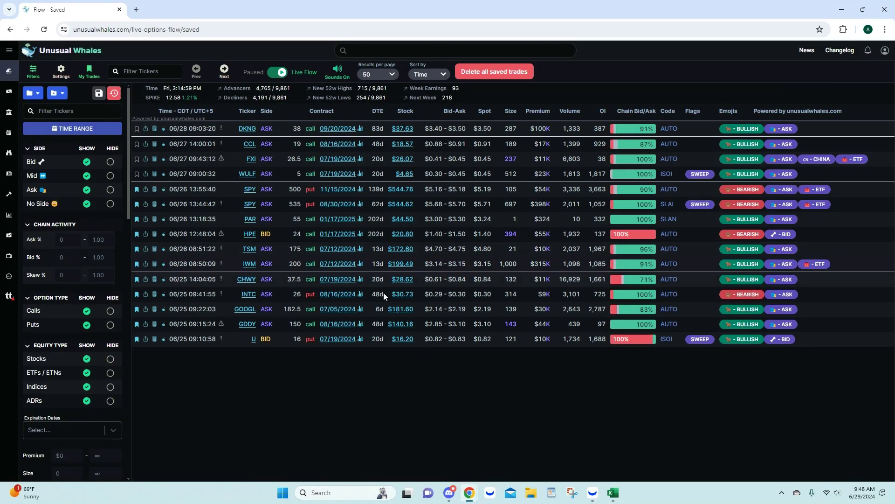
click(336, 295)
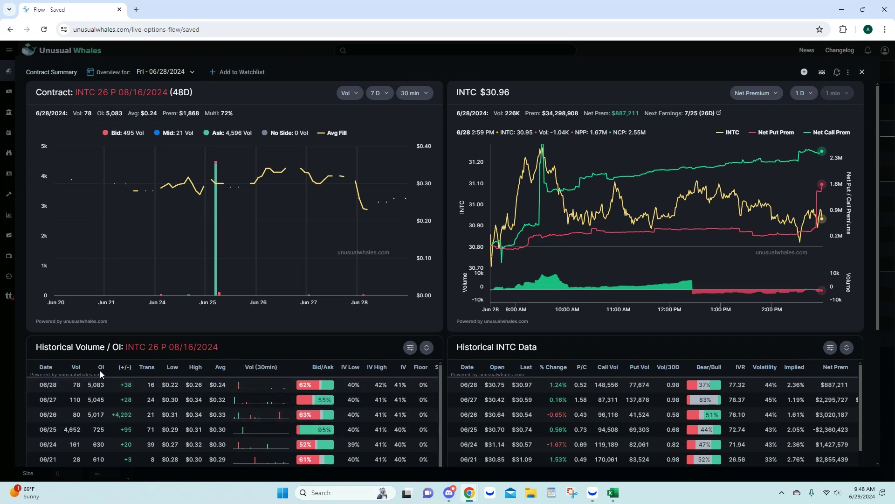
mouse_move(215, 240)
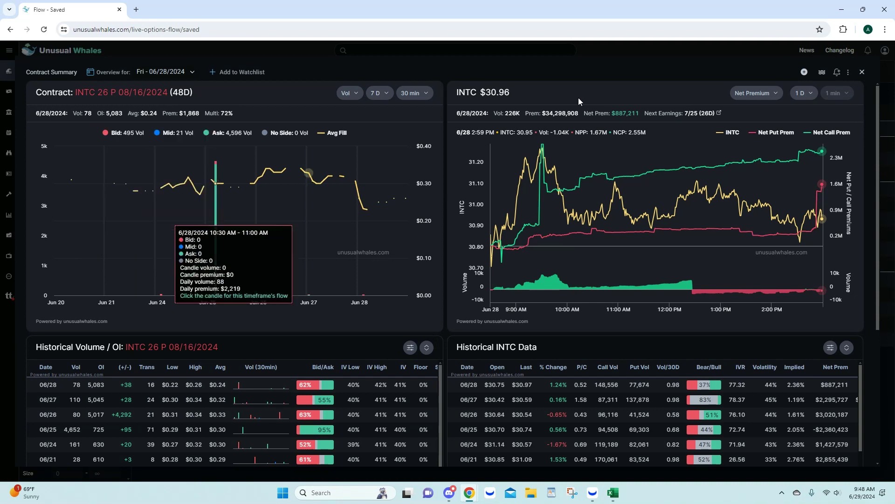
click(802, 93)
click(800, 162)
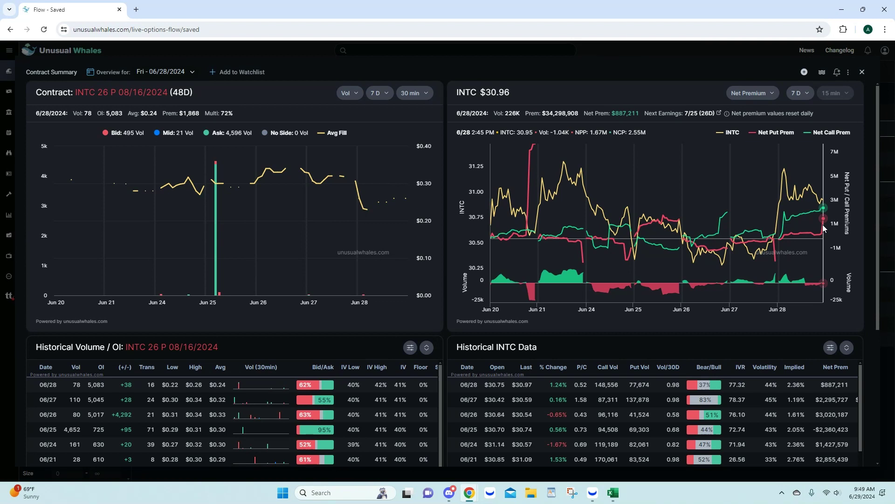
mouse_move(225, 203)
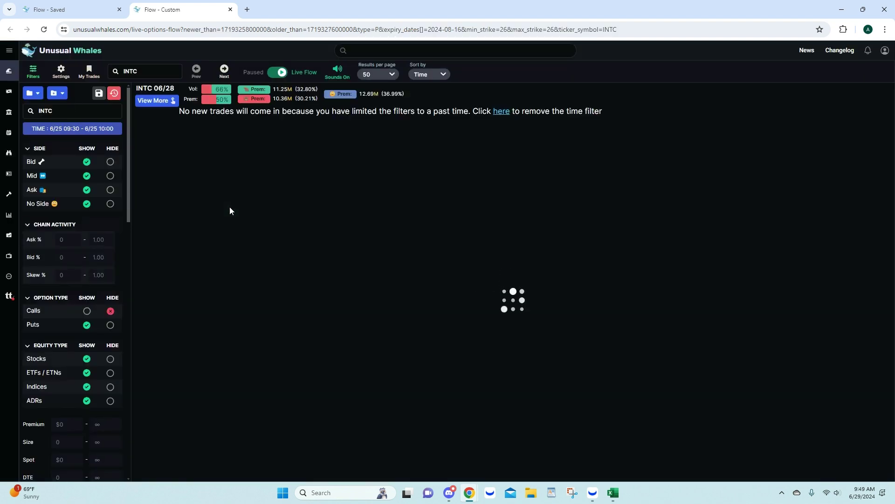
Page back through INTC 26 put trades at 250 per page, clear the 08/16/2024 filter, close the tab
scroll(367, 304, down, 8)
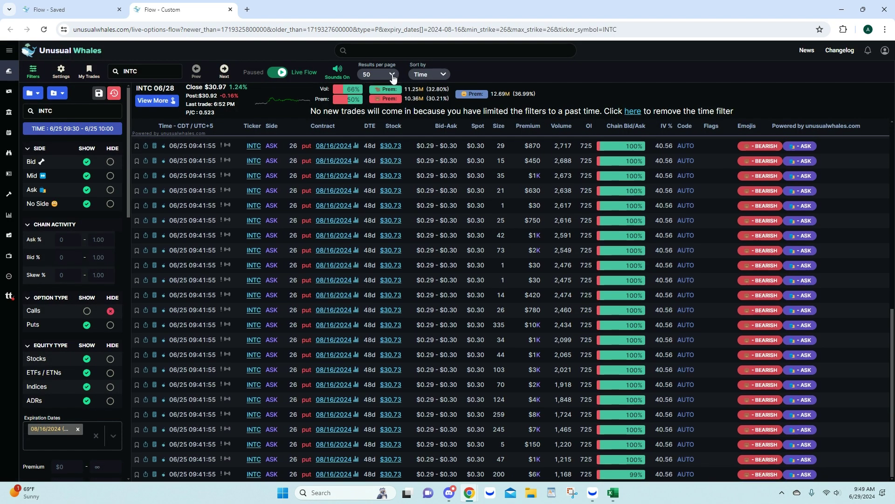
click(392, 74)
click(371, 147)
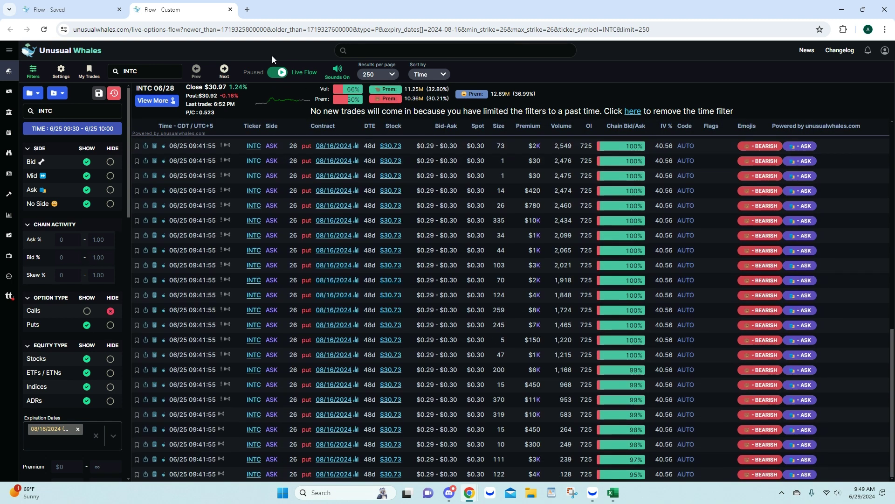
click(224, 71)
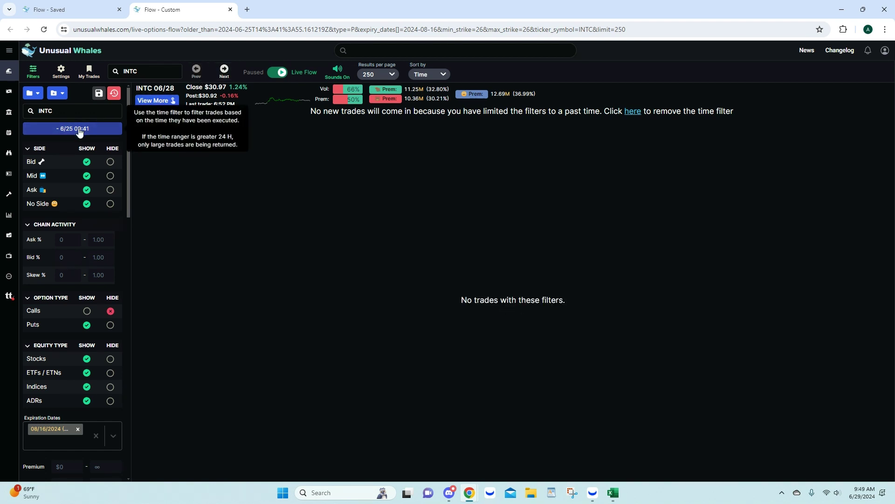
click(78, 429)
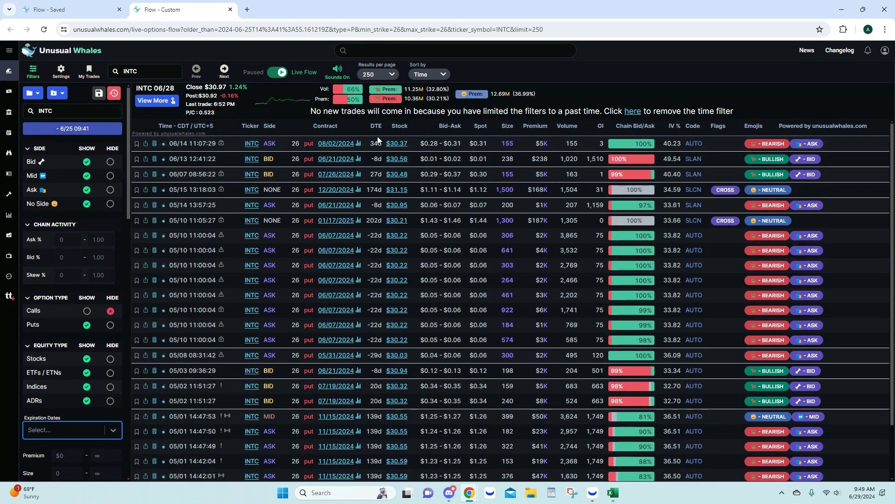
click(231, 10)
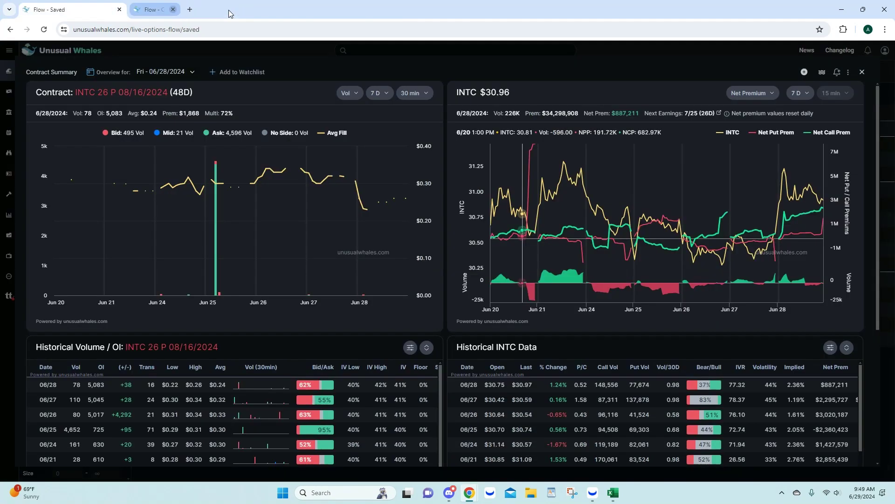
Load the tall Jun 25 candle's INTC 26 put trades at 250 per page and scroll through them
click(216, 209)
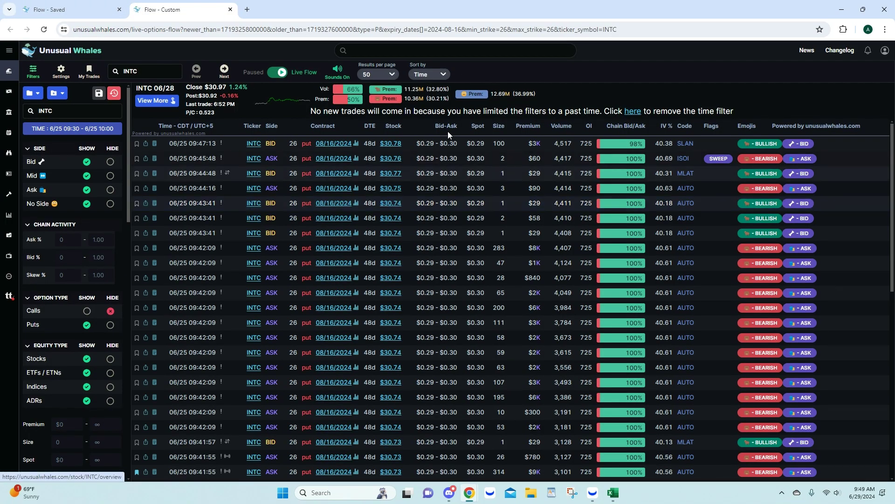
click(376, 74)
click(374, 148)
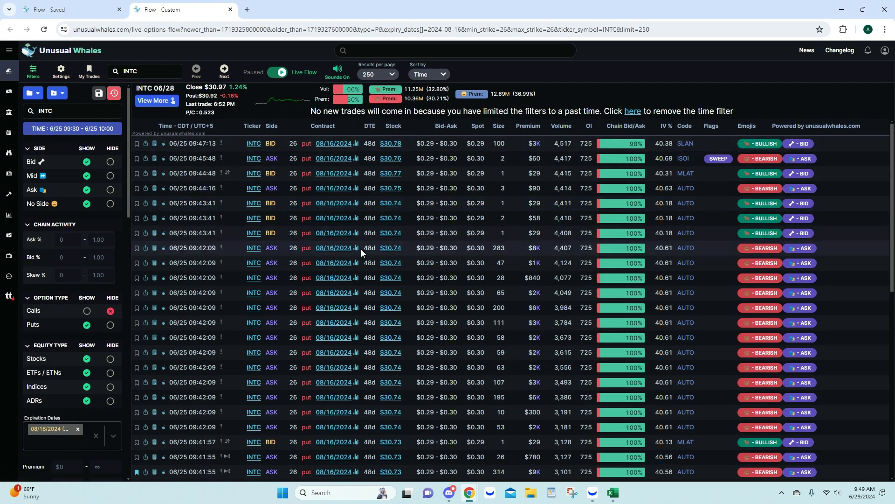
scroll(361, 249, down, 10)
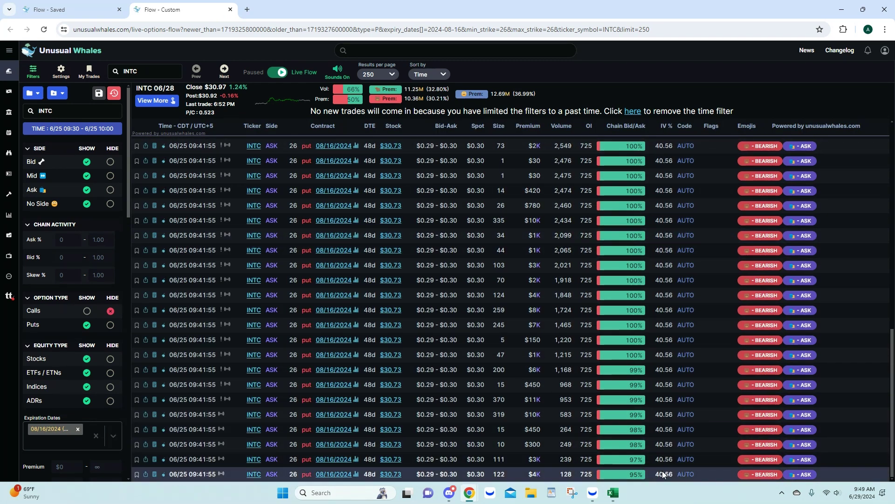
scroll(670, 401, up, 3)
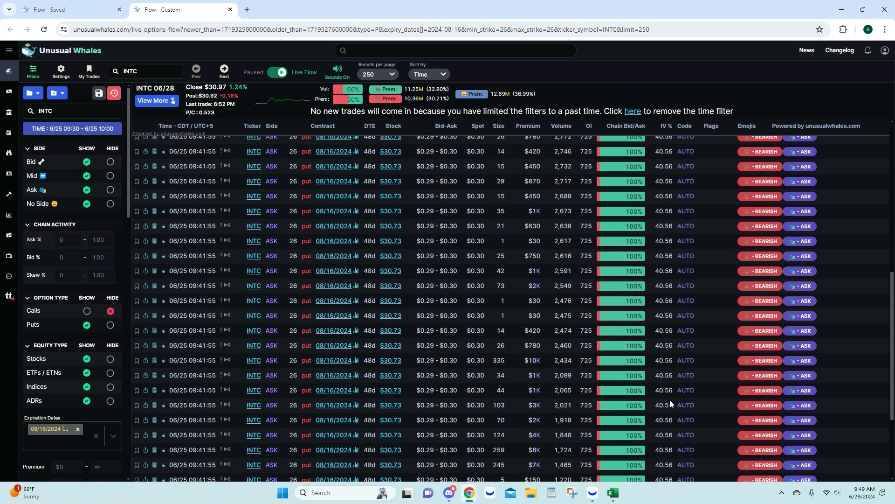
scroll(670, 400, up, 2)
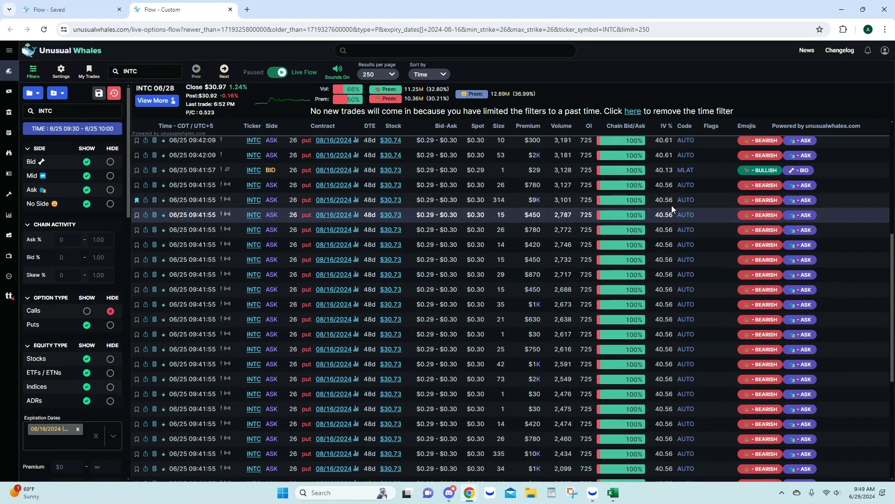
scroll(671, 204, up, 2)
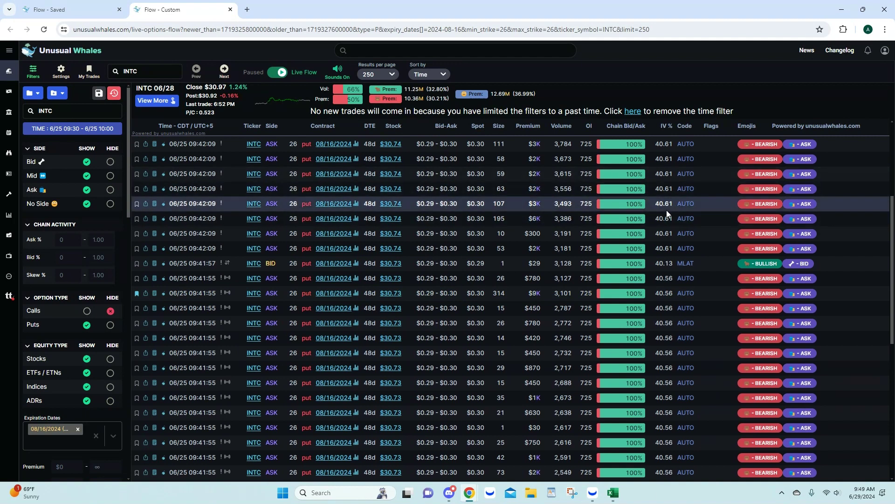
scroll(667, 213, up, 1)
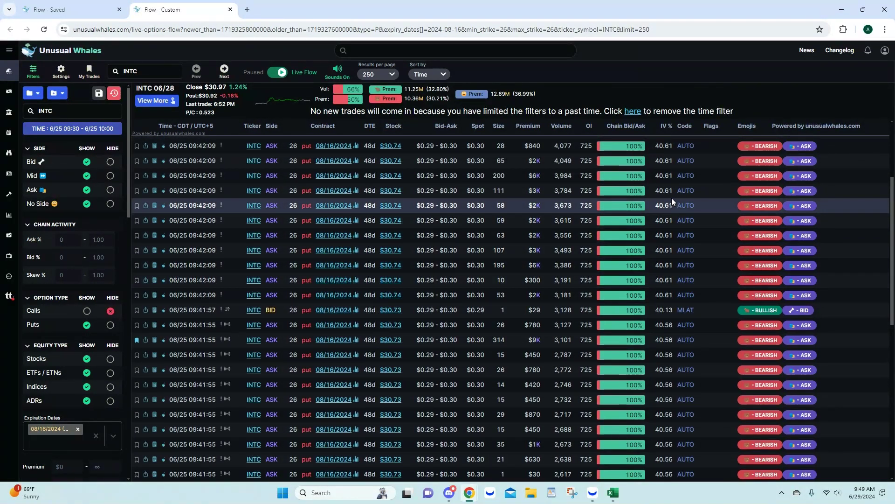
scroll(671, 194, up, 1)
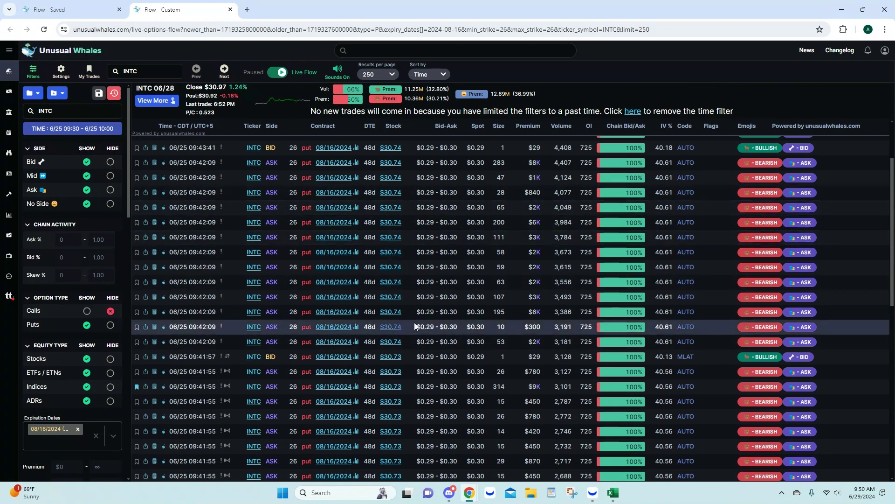
scroll(414, 327, up, 1)
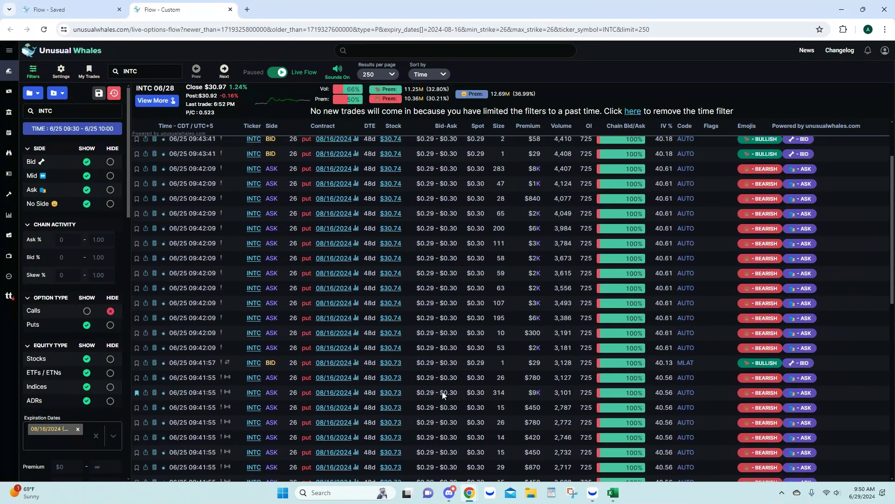
scroll(443, 395, up, 2)
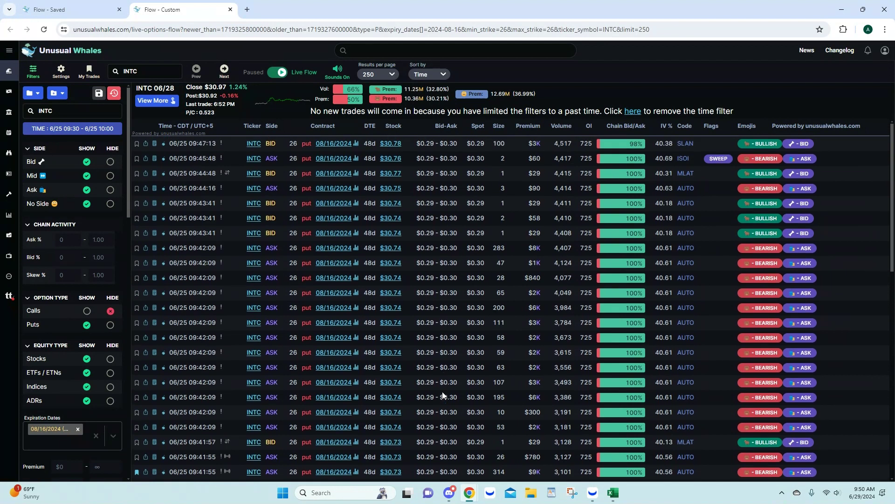
Close the filtered trades tab and go back to Webull
click(230, 9)
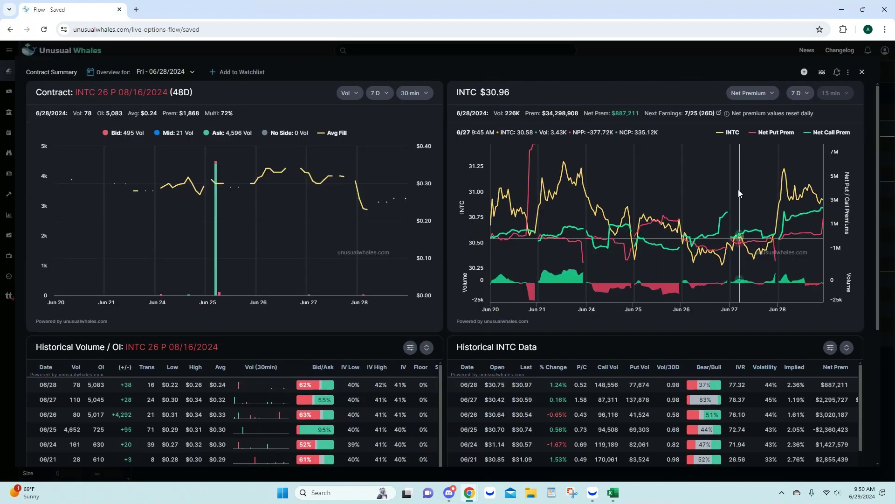
mouse_move(293, 231)
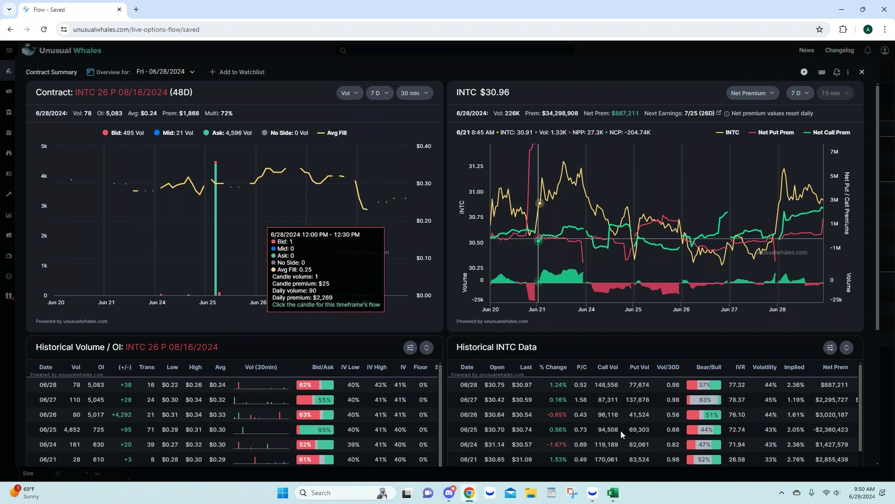
click(593, 493)
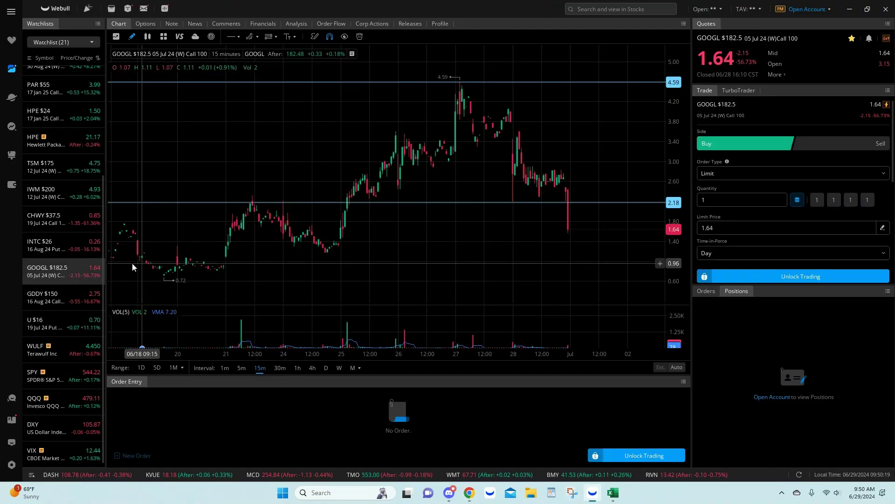
Chart the INTC $26 16 Aug 24 put in Webull and raise its 0.29 horizontal level to 0.30
click(77, 253)
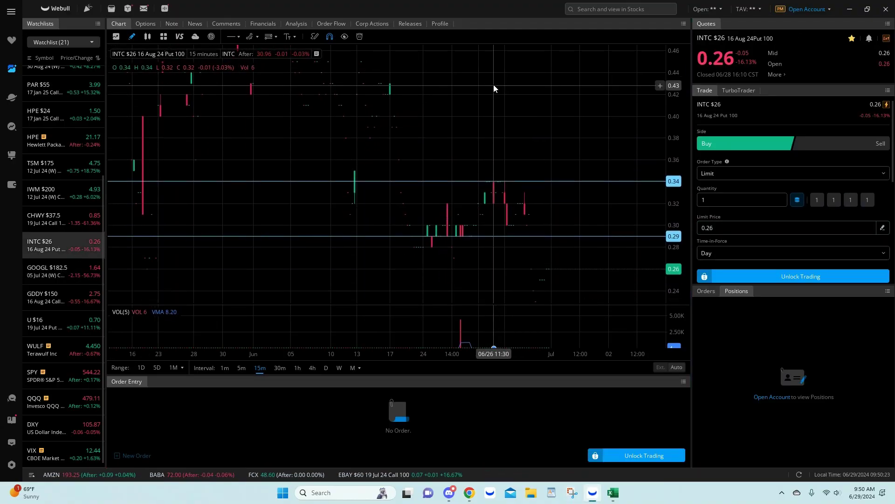
click(464, 247)
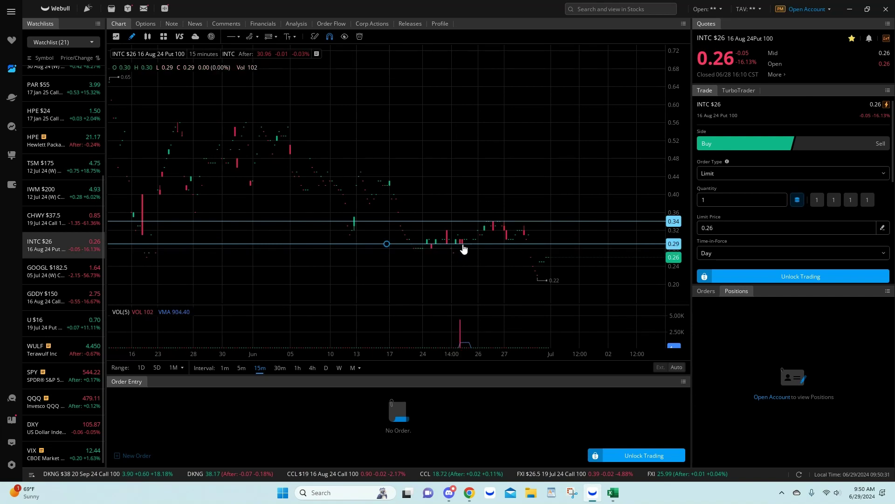
drag(463, 247, 465, 245)
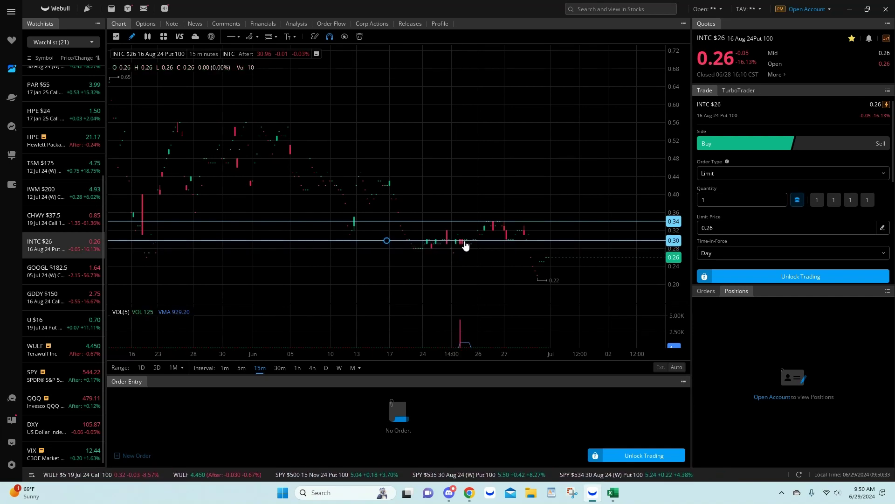
click(507, 222)
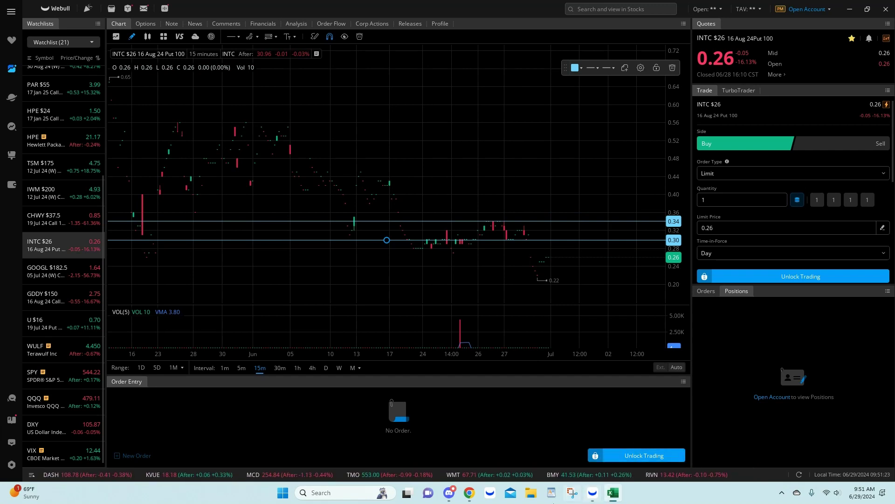
mouse_move(473, 499)
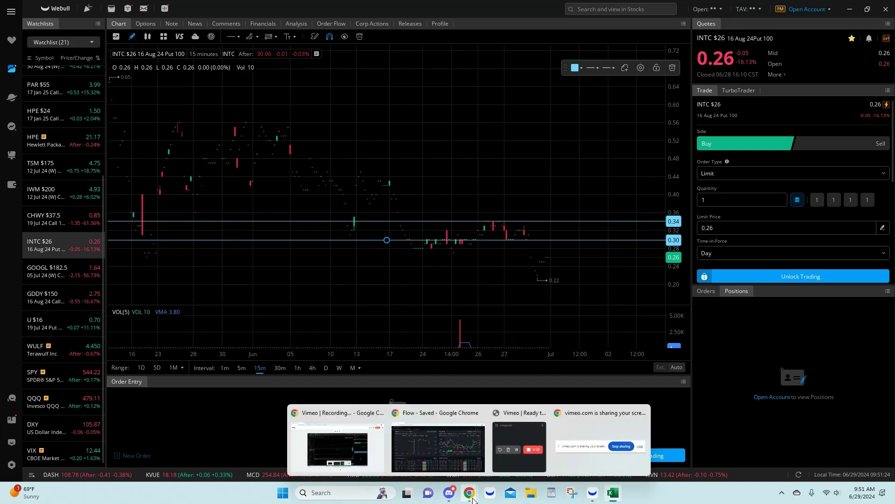
click(443, 451)
Scroll Discord's flow-alerts-ask-side channel to the CHWY 7/19 37.5c alert and view its enlarged image
click(449, 492)
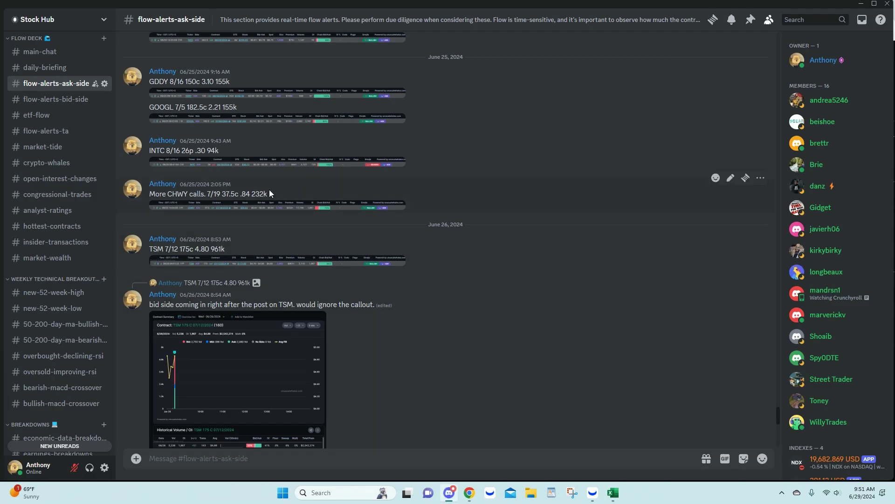
scroll(245, 169, down, 2)
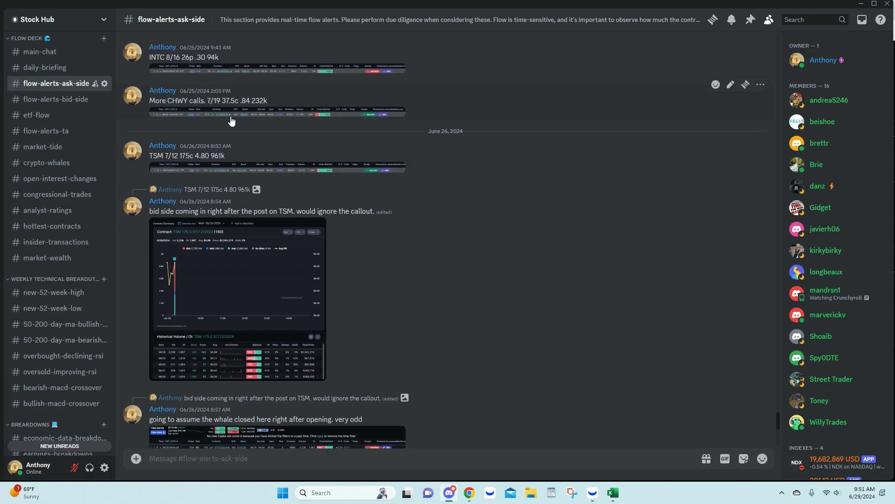
scroll(247, 117, down, 1)
click(259, 64)
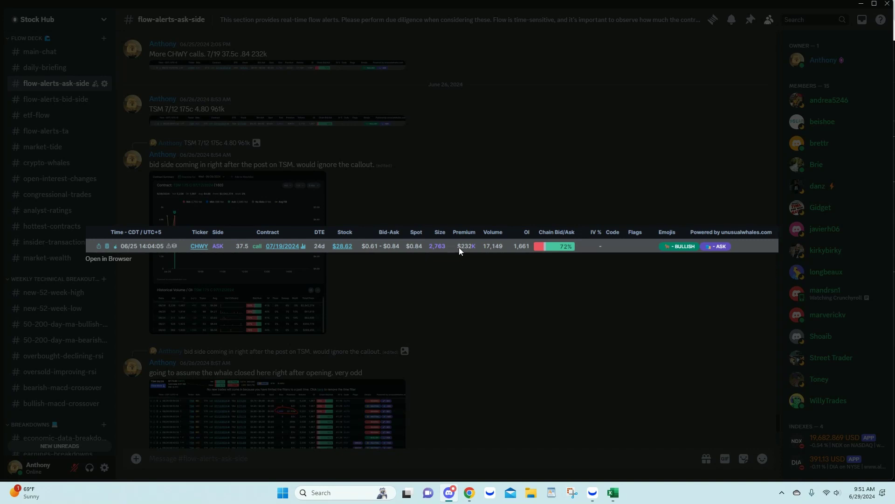
click(454, 189)
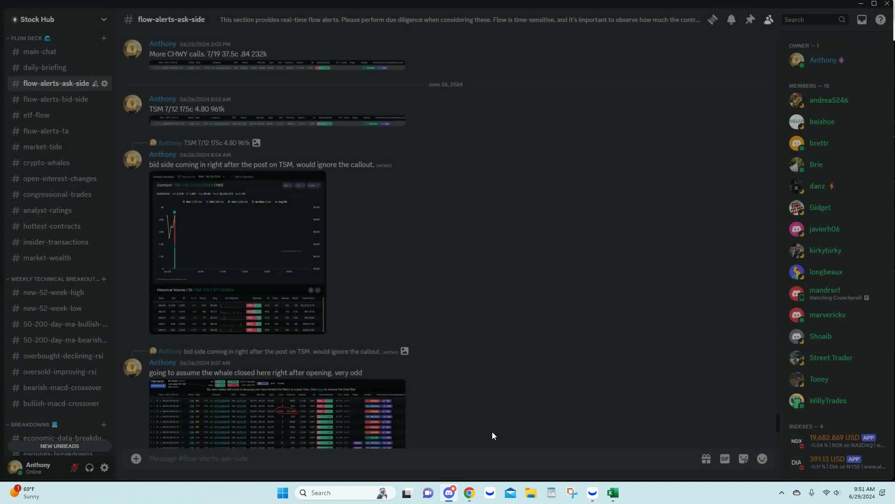
In the saved-flow window, close the INTC summary and open the CHWY 37.5 C 07/19/2024 contract summary
mouse_move(467, 500)
click(436, 459)
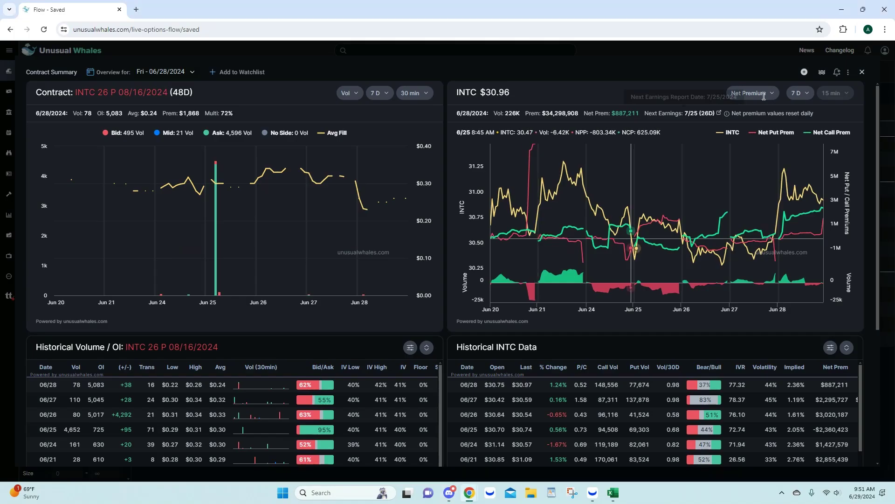
click(862, 73)
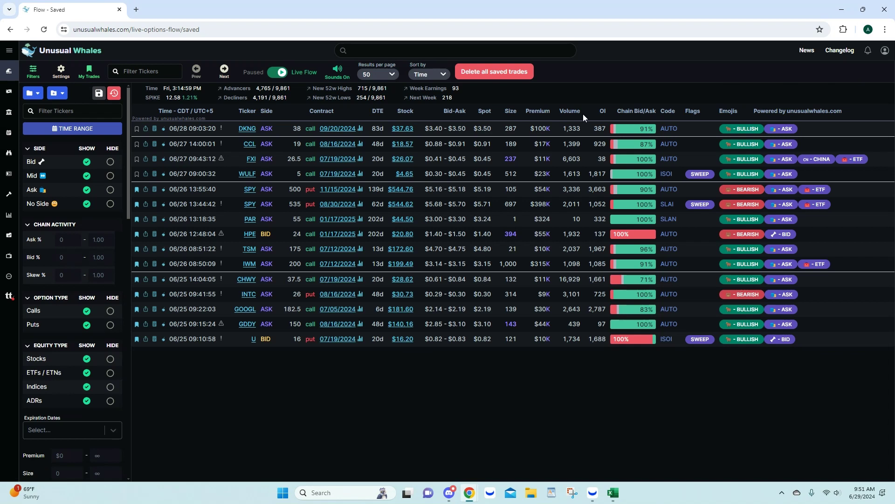
click(344, 279)
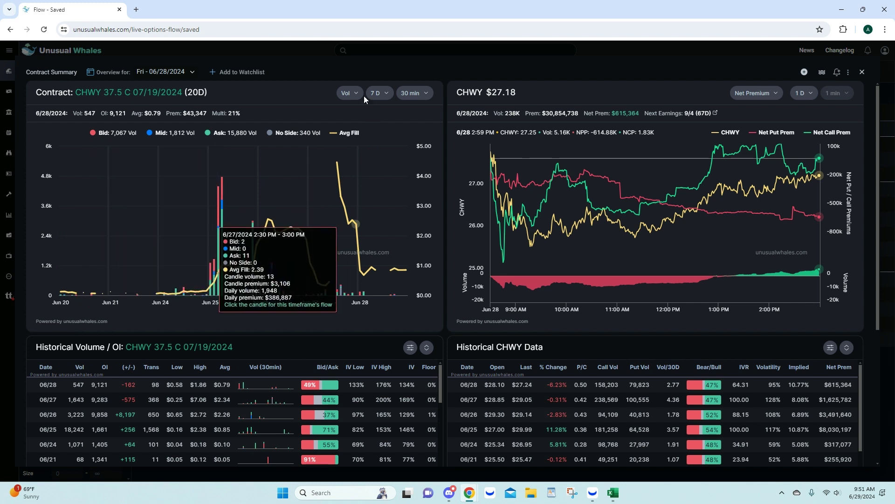
click(861, 72)
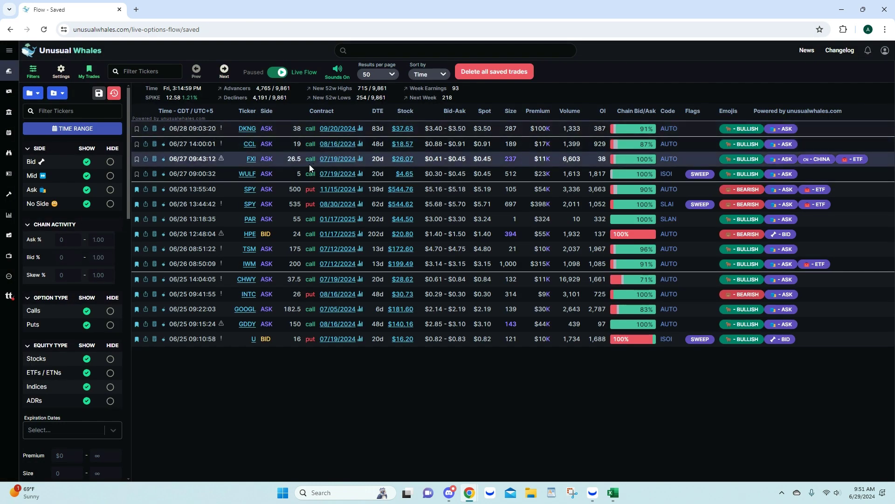
click(337, 279)
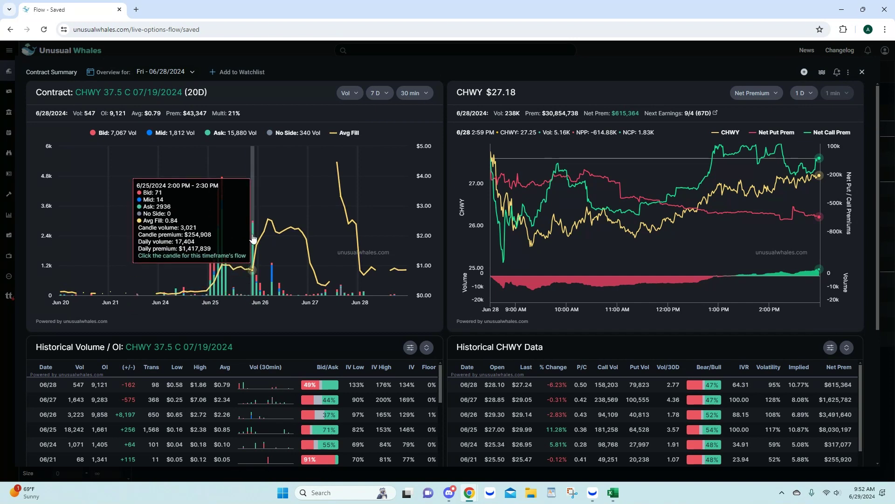
click(803, 93)
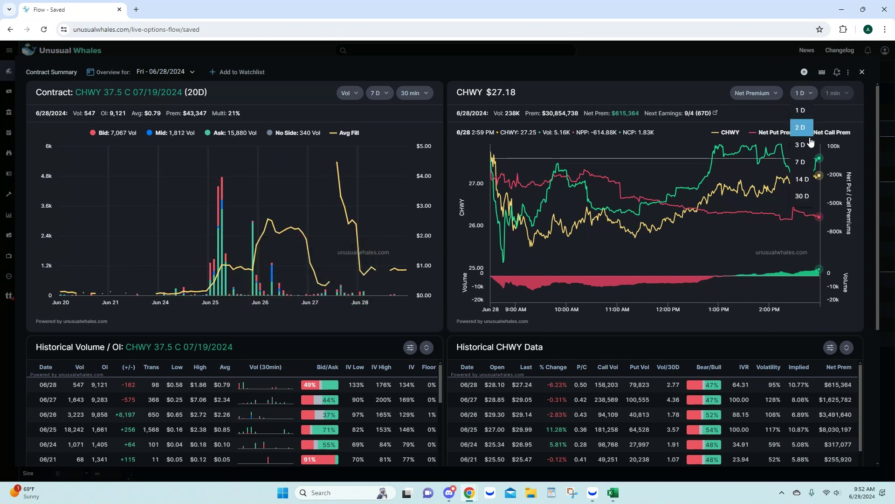
Widen the CHWY chart from 1 D to 7 D, then 30 D, and open the 6/25 14:00 candle's flow
click(805, 165)
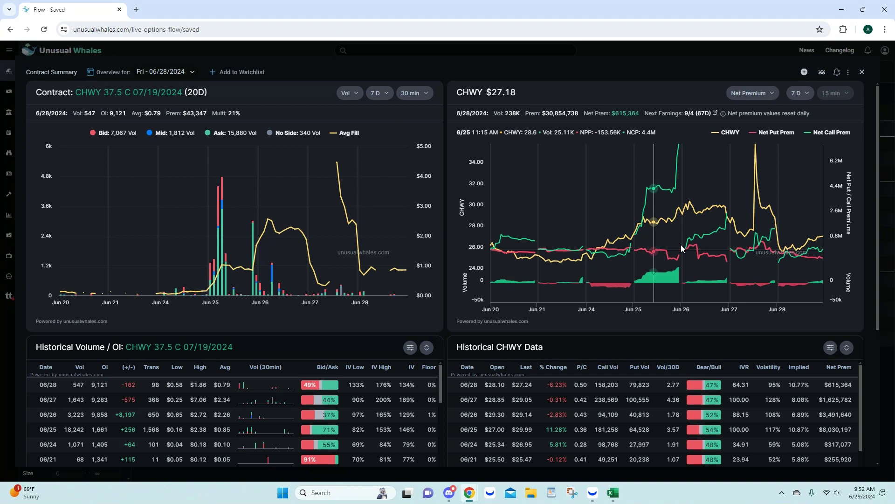
click(798, 93)
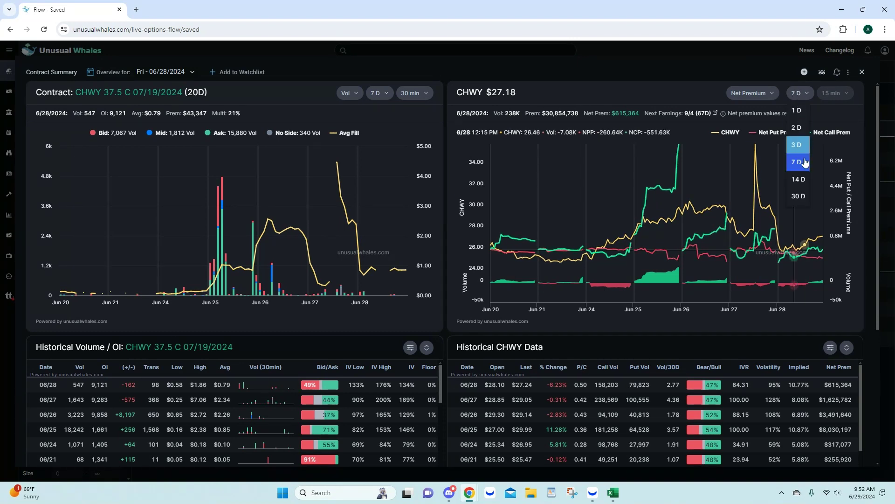
click(801, 195)
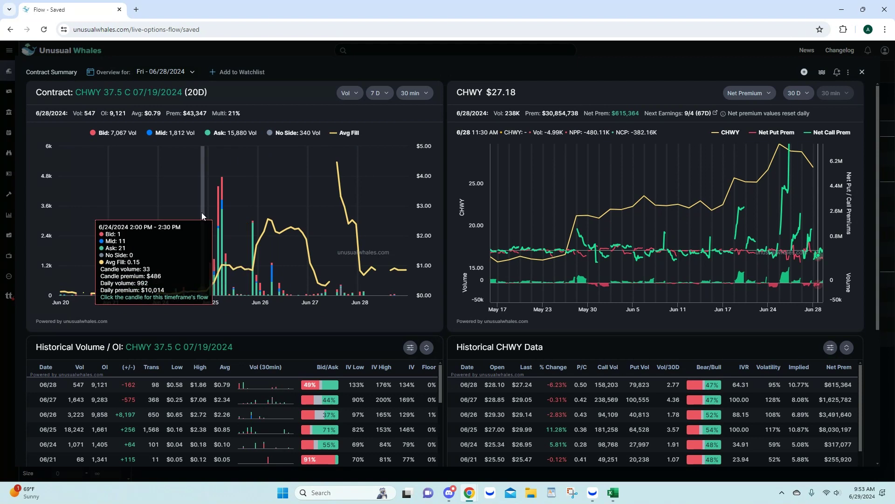
click(254, 232)
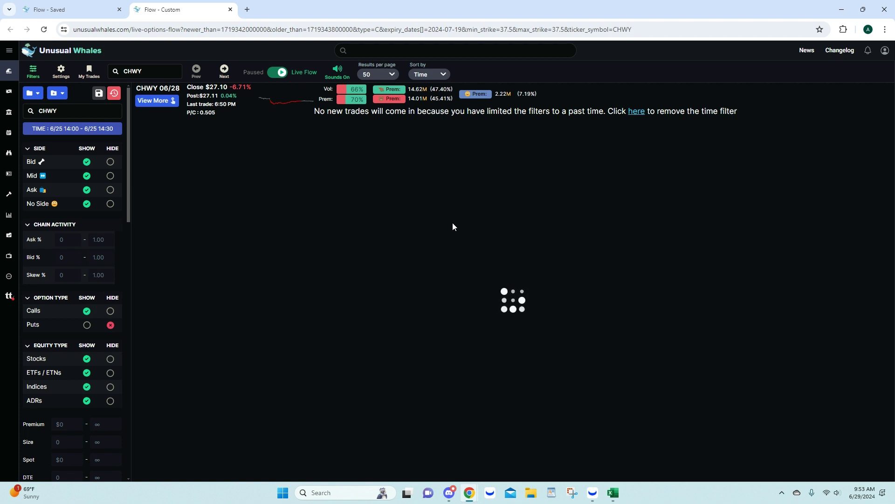
Show 250 results per page in the CHWY 6/25 14:00–14:30 flow tab
scroll(453, 227, down, 3)
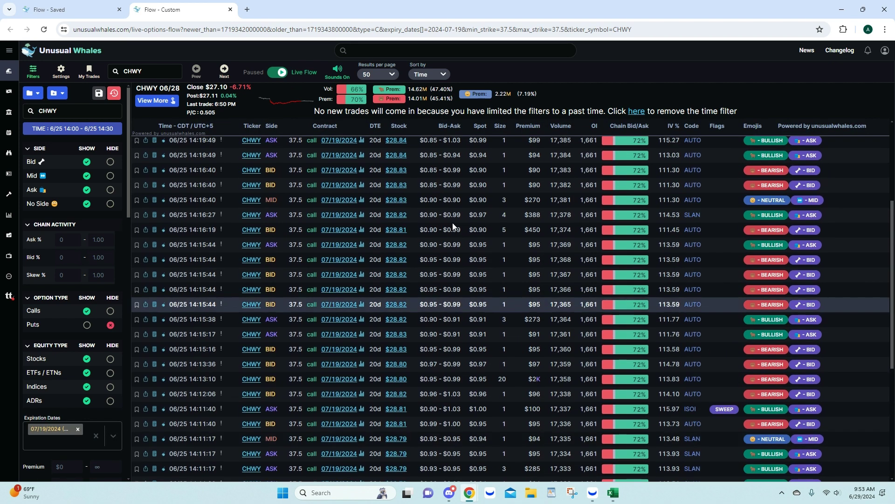
scroll(452, 226, up, 3)
click(378, 74)
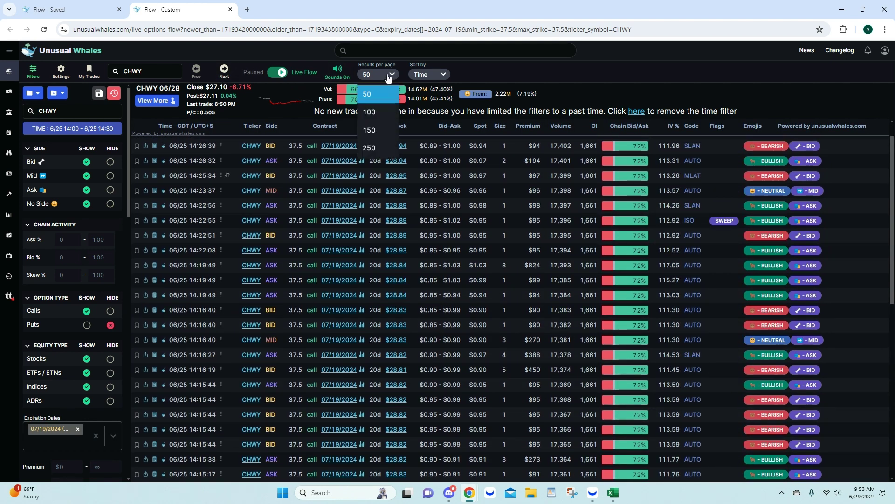
click(379, 149)
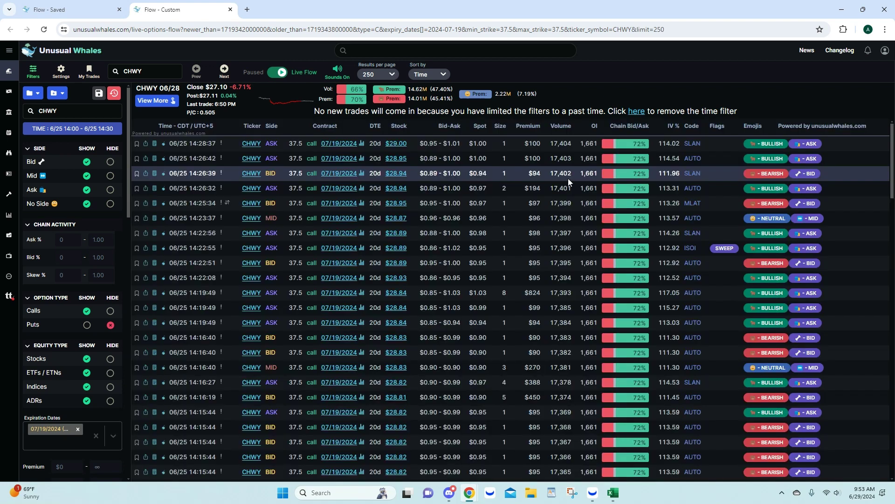
Scroll through the listed CHWY 37.5 call trades to review them
scroll(568, 178, down, 15)
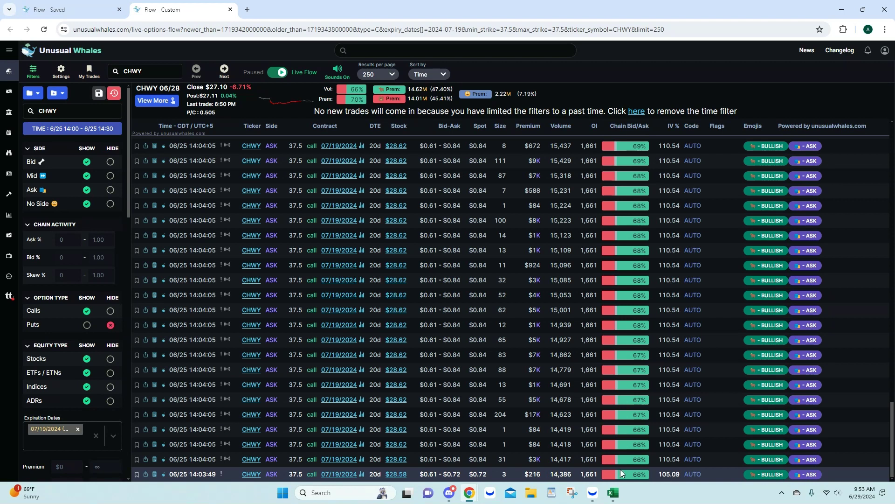
mouse_move(242, 475)
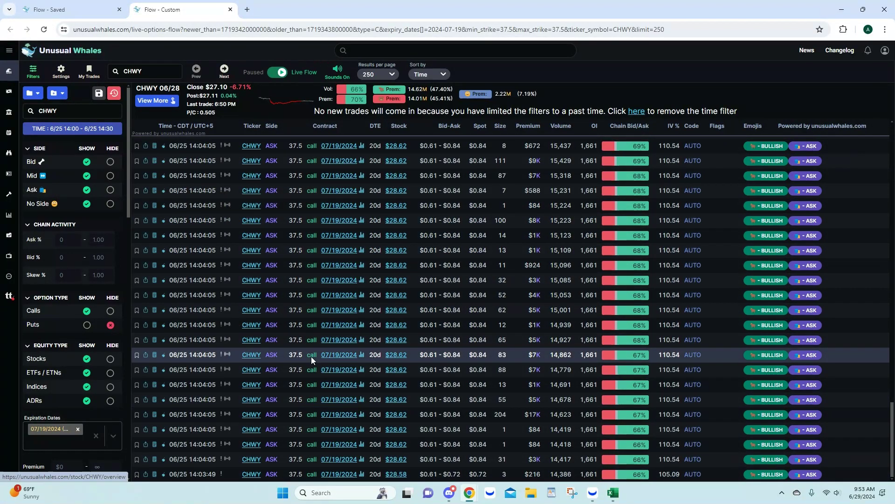
scroll(677, 397, up, 5)
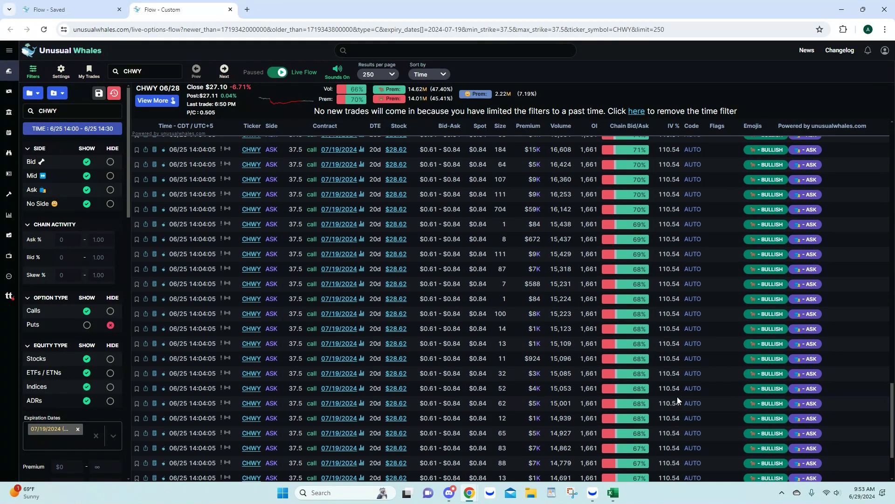
scroll(677, 396, up, 6)
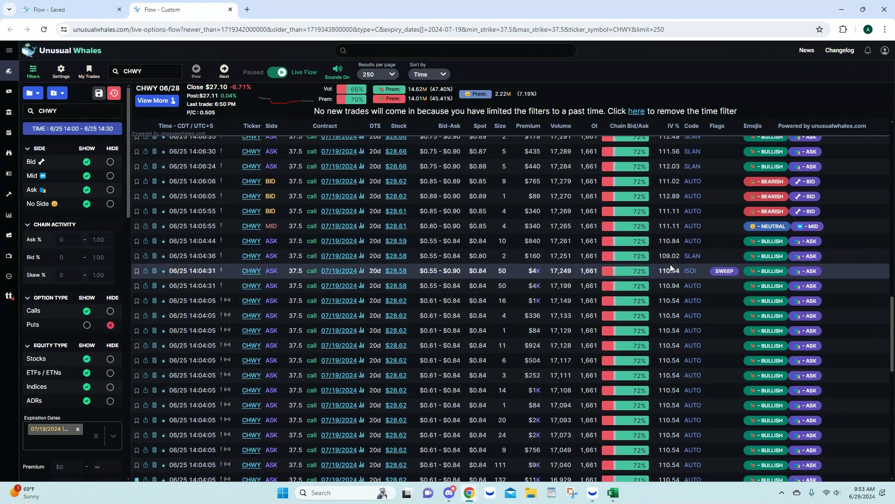
scroll(513, 290, down, 4)
scroll(472, 303, down, 7)
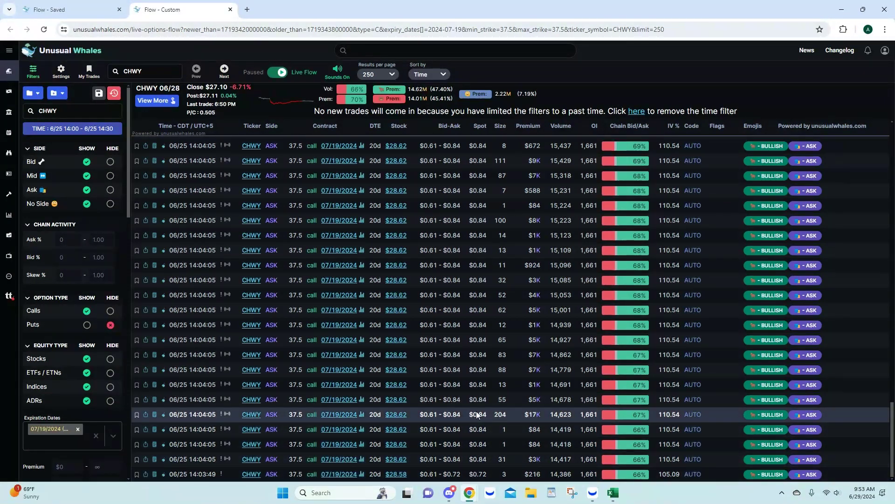
scroll(476, 455, up, 1)
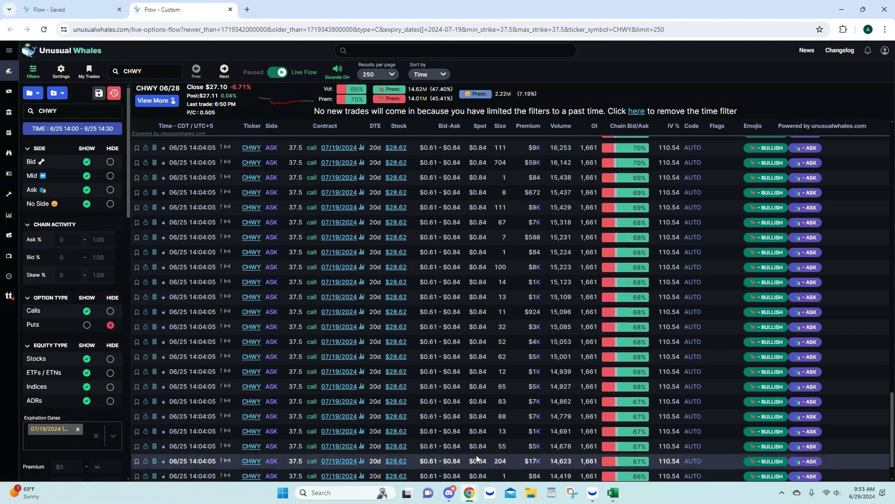
scroll(477, 454, up, 2)
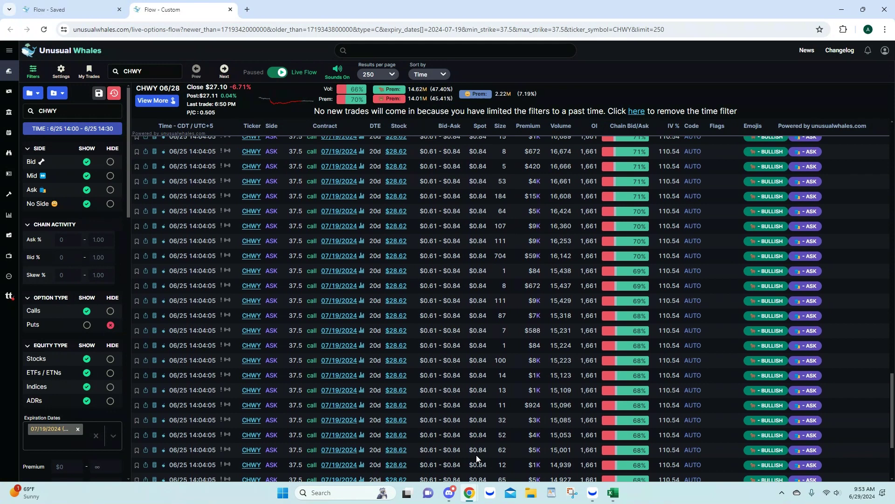
scroll(477, 455, up, 5)
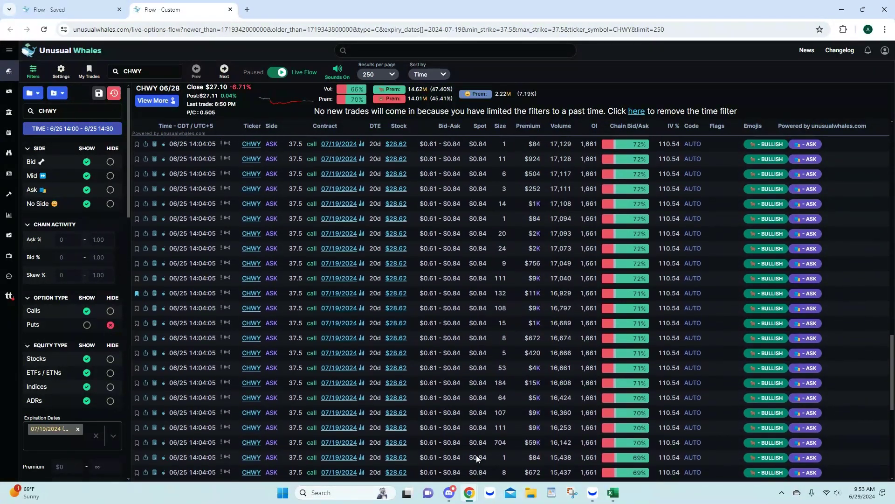
scroll(477, 373, up, 1)
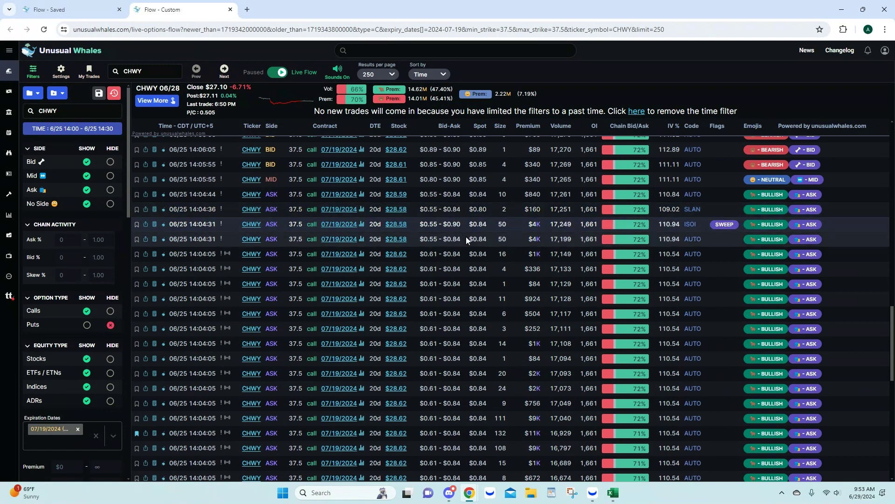
scroll(466, 236, down, 3)
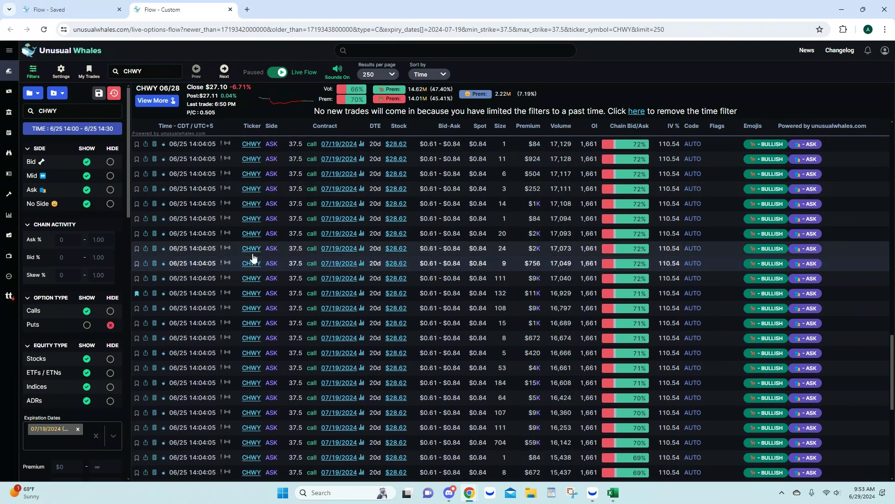
Review one trade's Repeated Hits time and sales, then bring Webull forward
click(228, 247)
scroll(539, 339, down, 4)
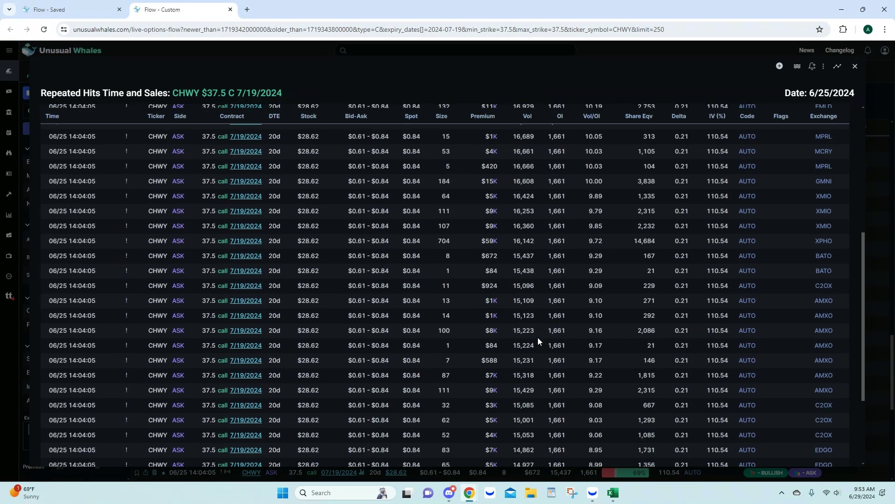
scroll(538, 338, down, 2)
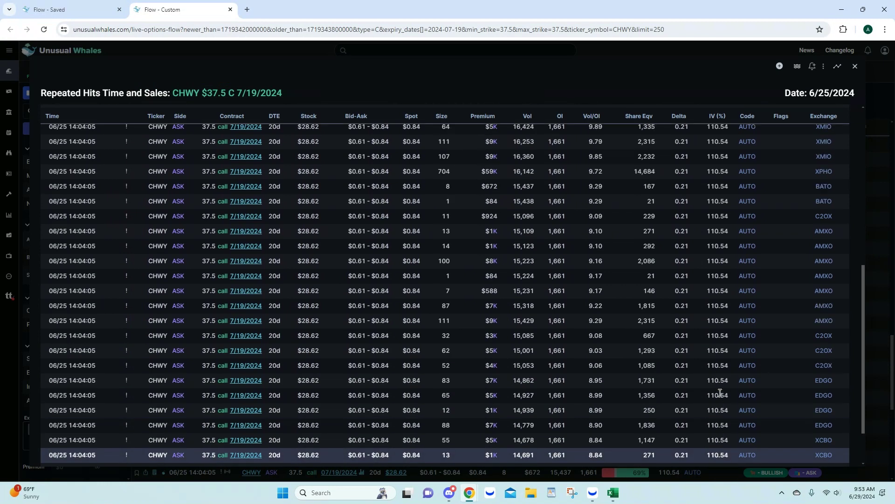
scroll(720, 392, up, 6)
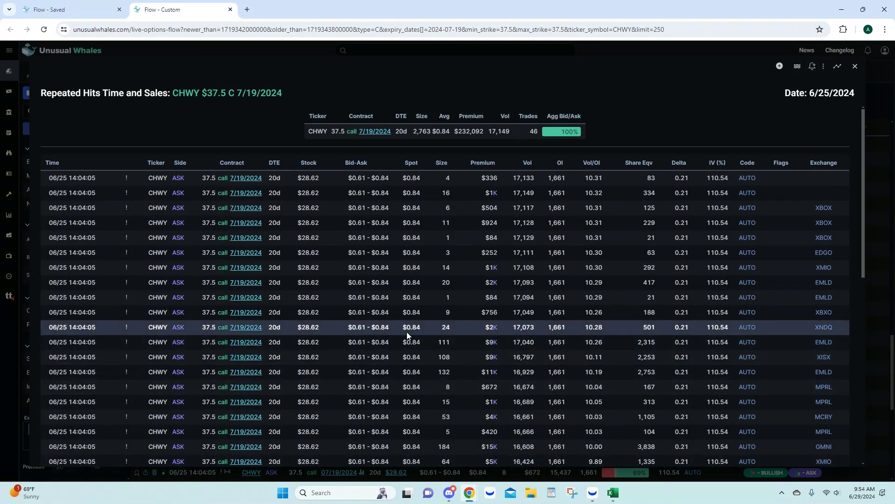
click(855, 66)
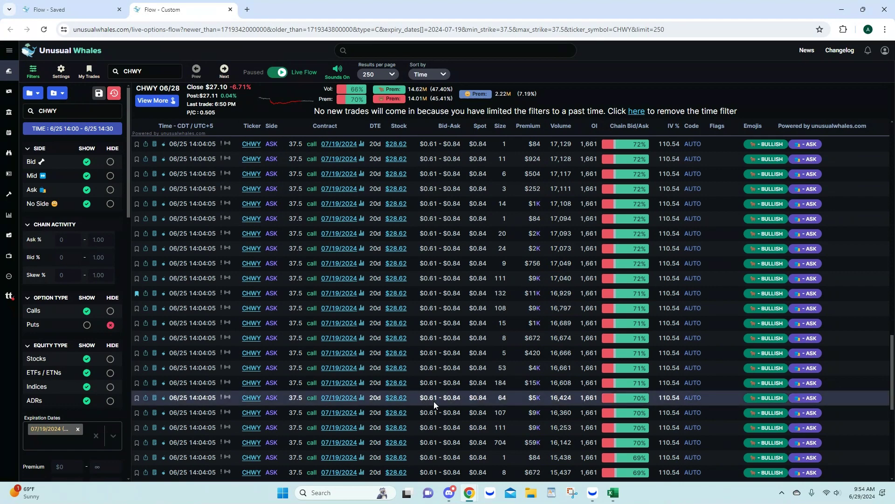
click(489, 495)
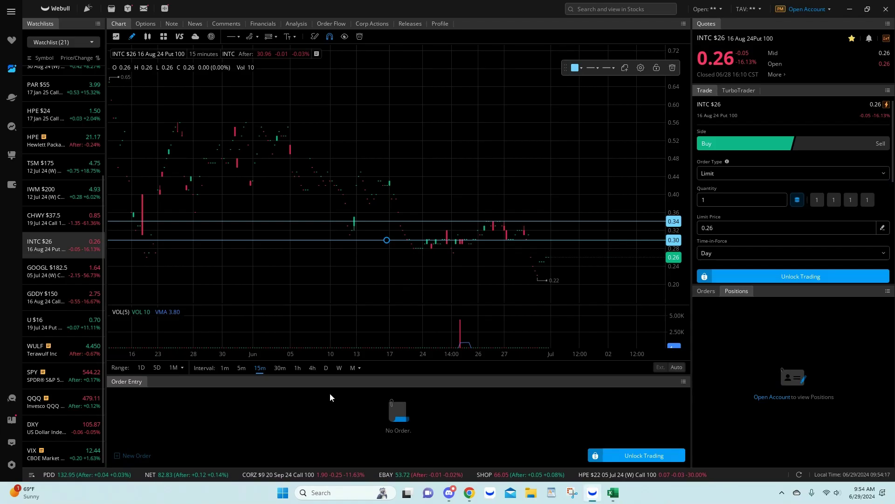
Chart and pan the CHWY $37.5 19 Jul 24 call in Webull, then open Discord's flow-alerts-bid-side
click(65, 219)
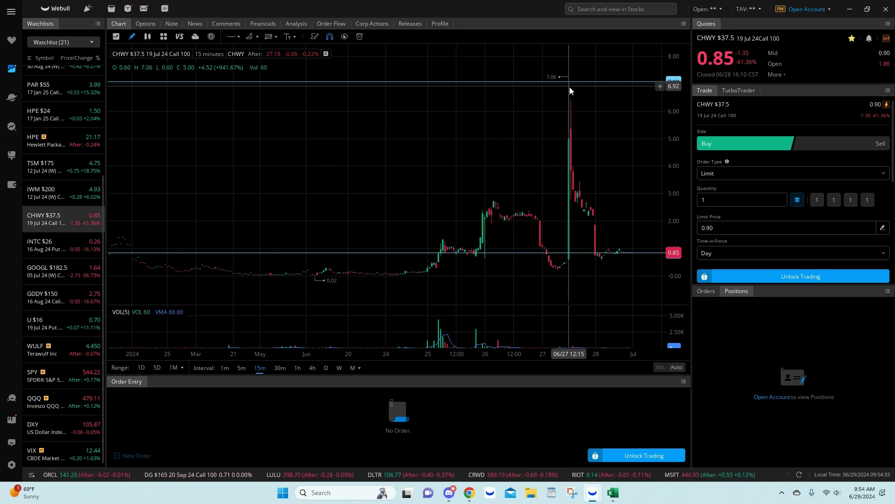
drag(550, 125, 523, 96)
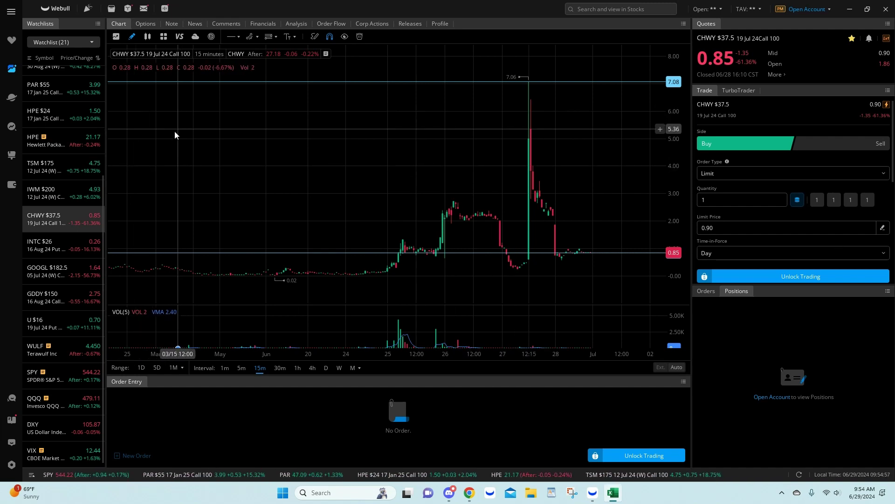
click(449, 492)
click(38, 99)
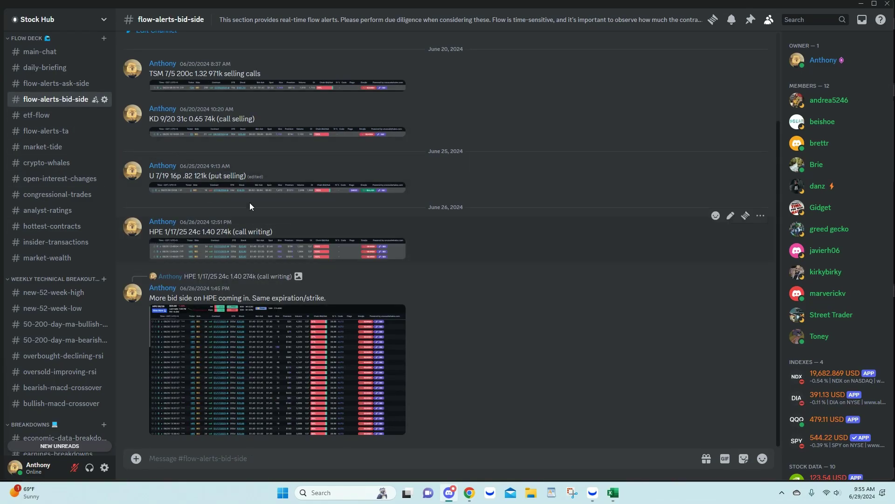
Enlarge the U put-selling alert image, then minimise Discord
click(232, 189)
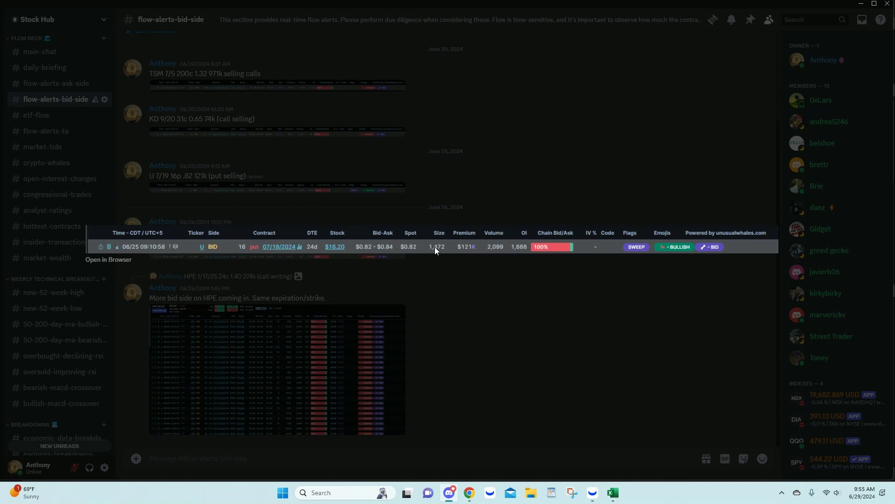
click(450, 498)
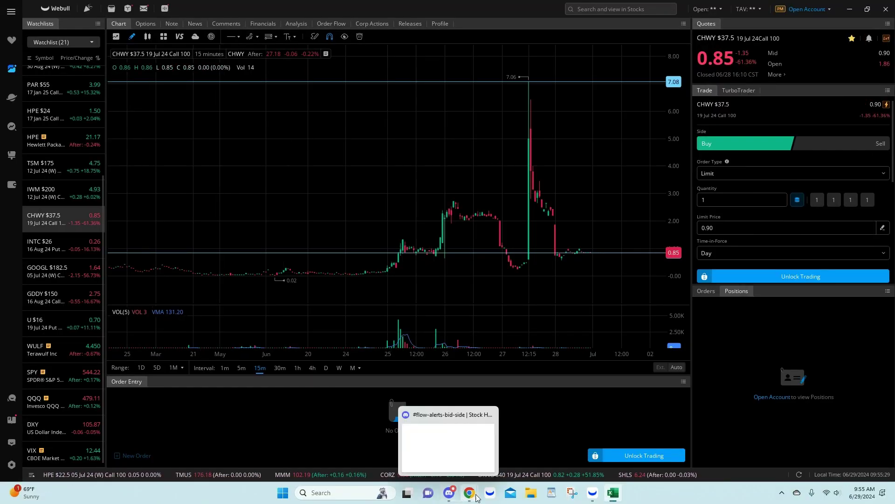
Bring the Flow - Custom Chrome window forward and close the CHWY flow tab
mouse_move(465, 493)
click(420, 443)
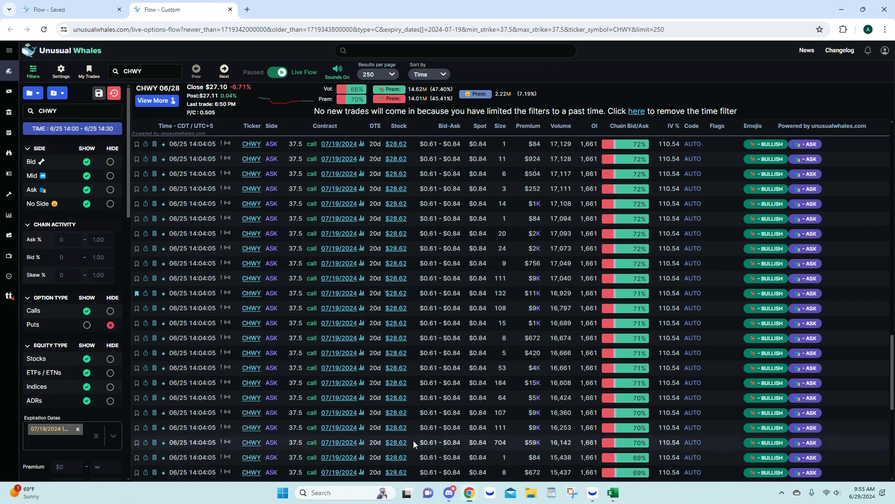
click(230, 11)
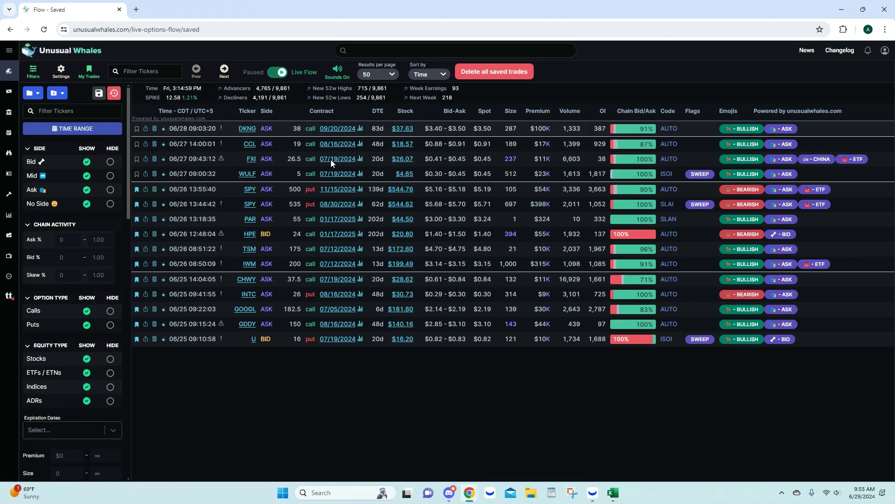
Open the U 16 put summary, set its chart to 7 D, and open the Jun 25 9:00–9:30 candle's trades
click(338, 339)
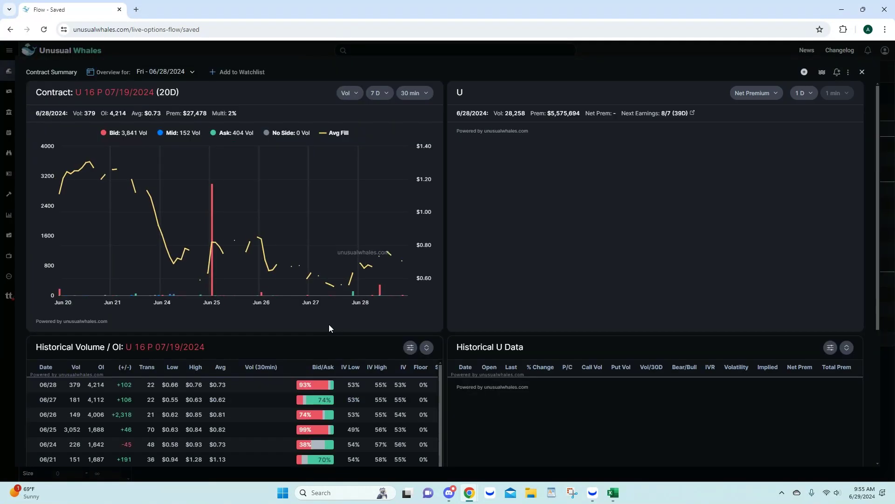
click(805, 93)
click(801, 162)
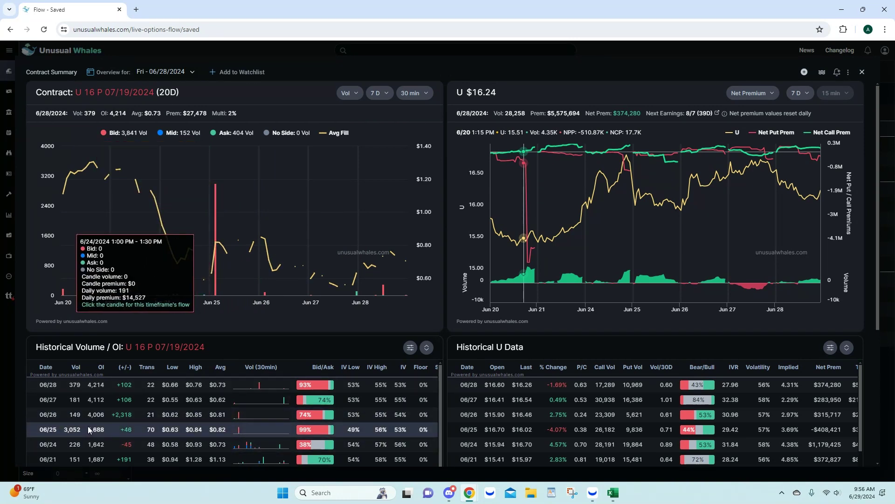
scroll(88, 426, down, 3)
scroll(87, 426, up, 3)
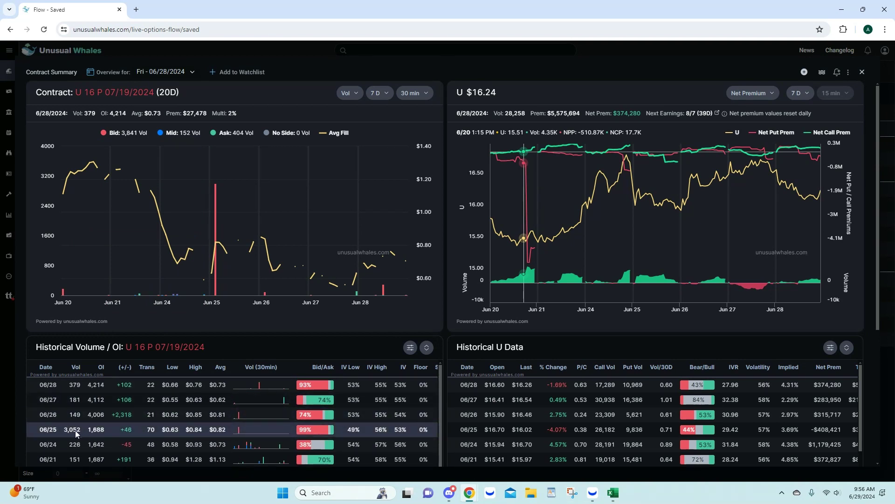
mouse_move(218, 200)
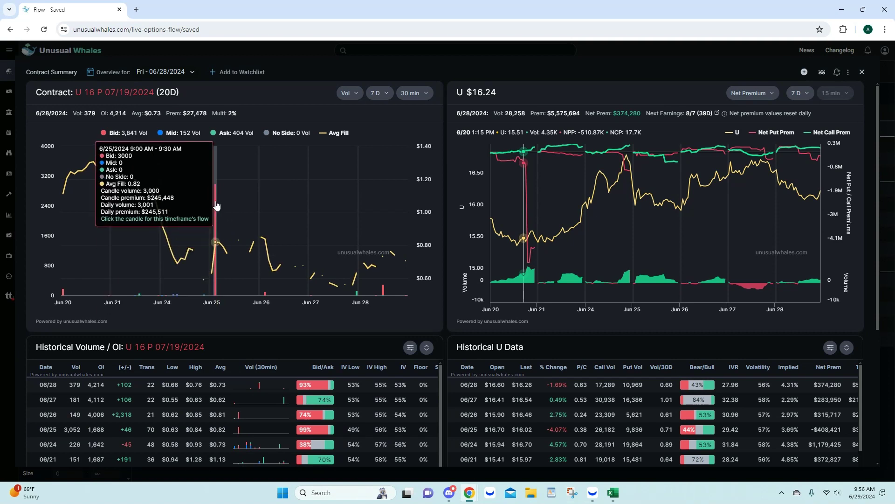
click(216, 205)
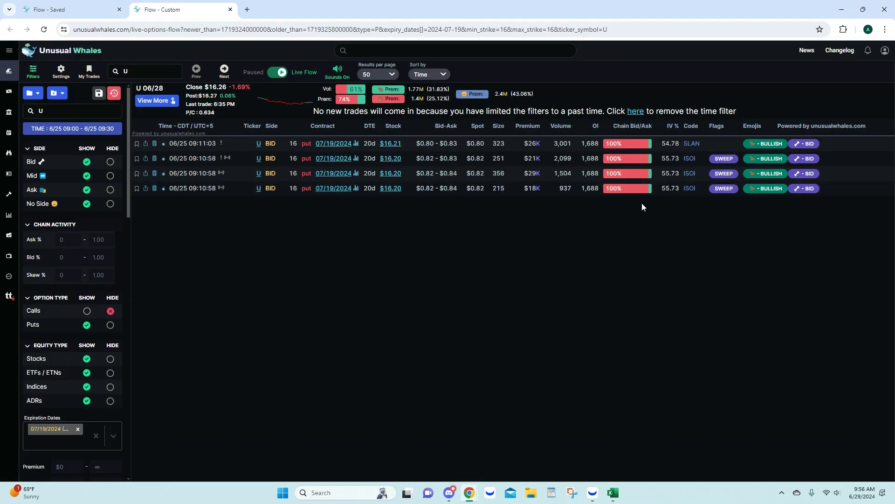
click(221, 188)
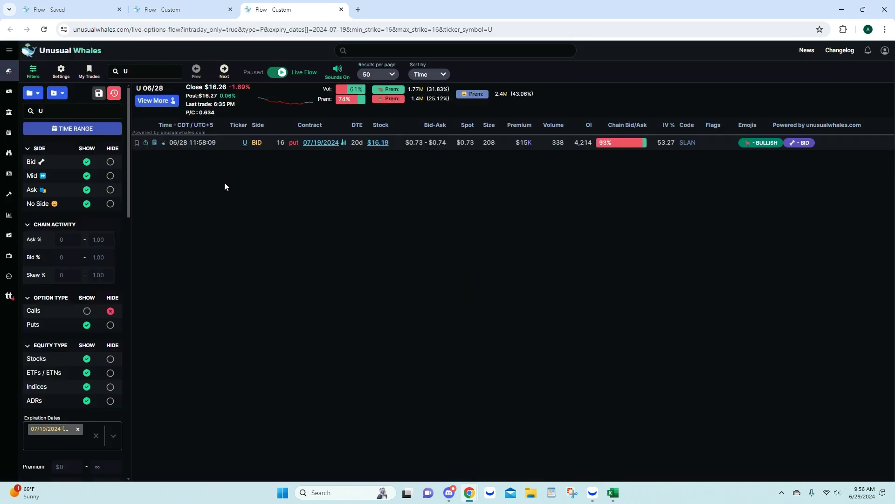
click(78, 429)
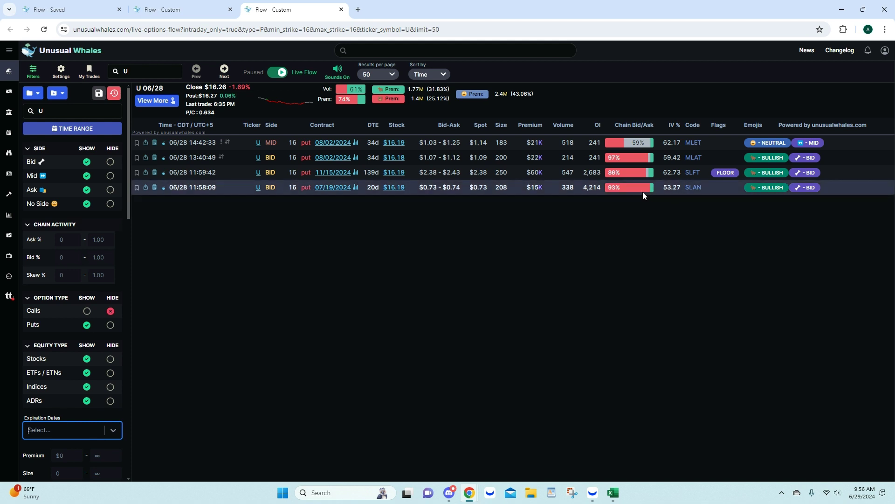
click(342, 10)
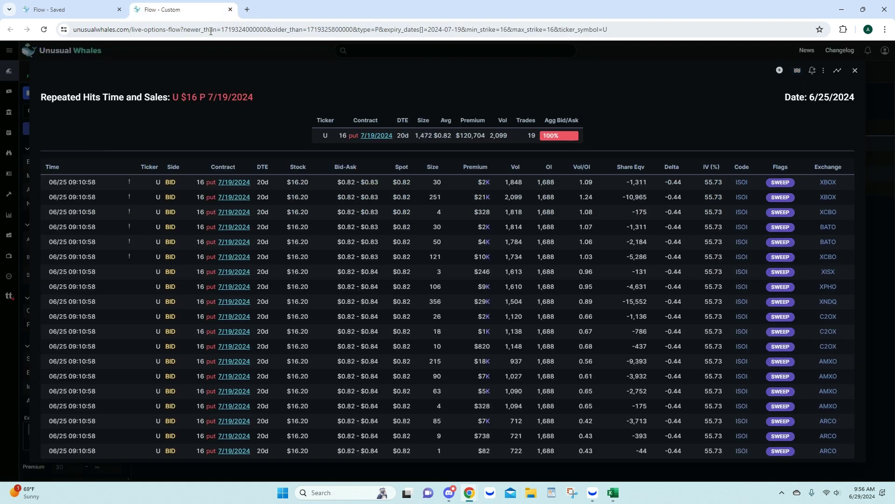
click(855, 71)
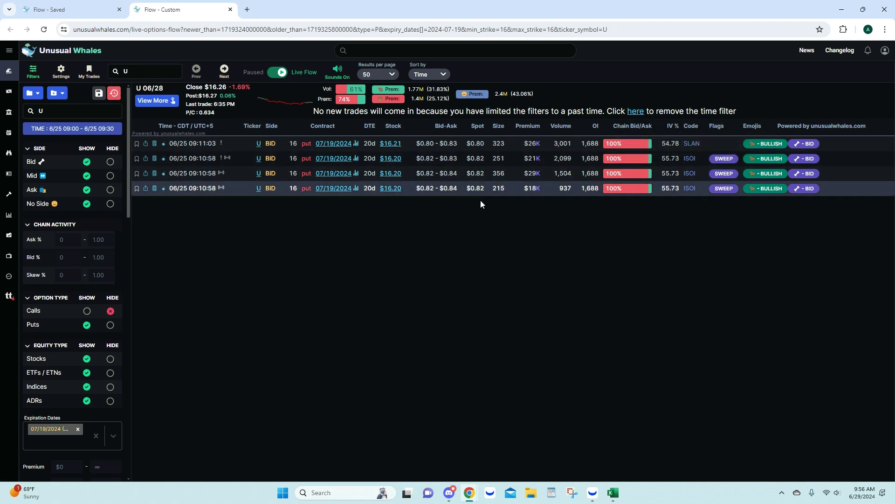
scroll(92, 346, down, 6)
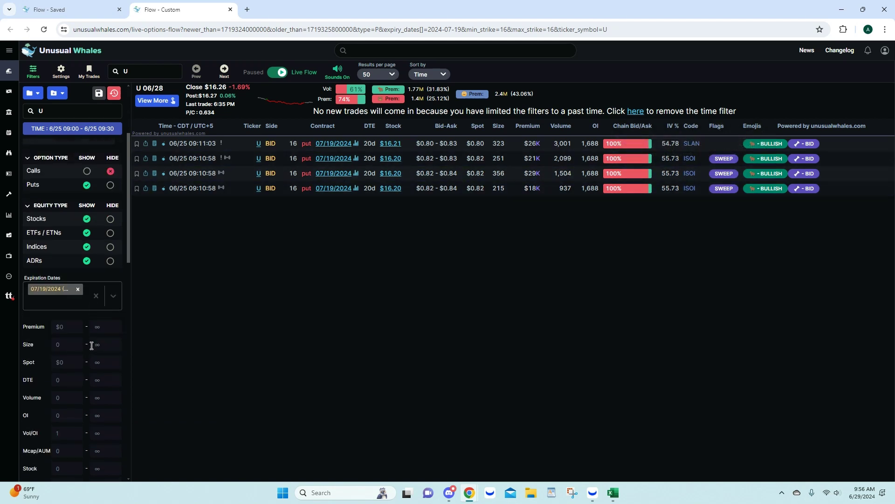
scroll(92, 349, up, 6)
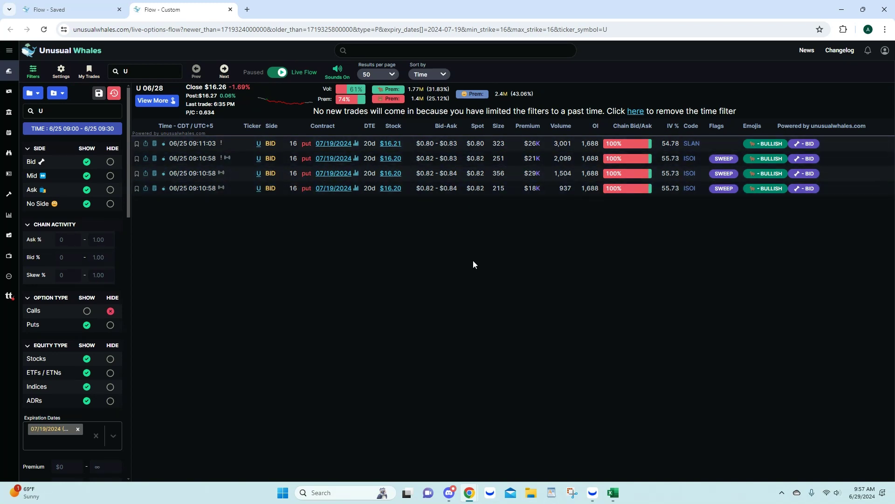
click(449, 492)
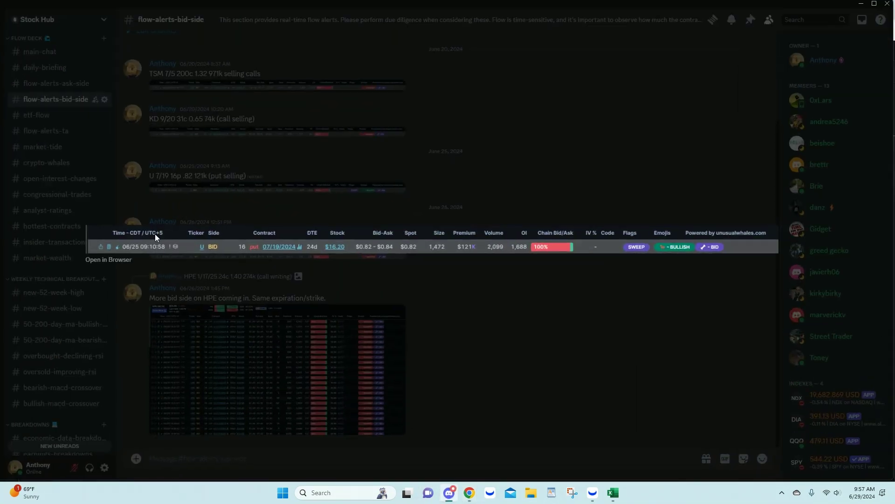
Close the image viewer and scroll up #flow-alerts-ta to the U 7/19 16p whale post
click(286, 288)
click(87, 132)
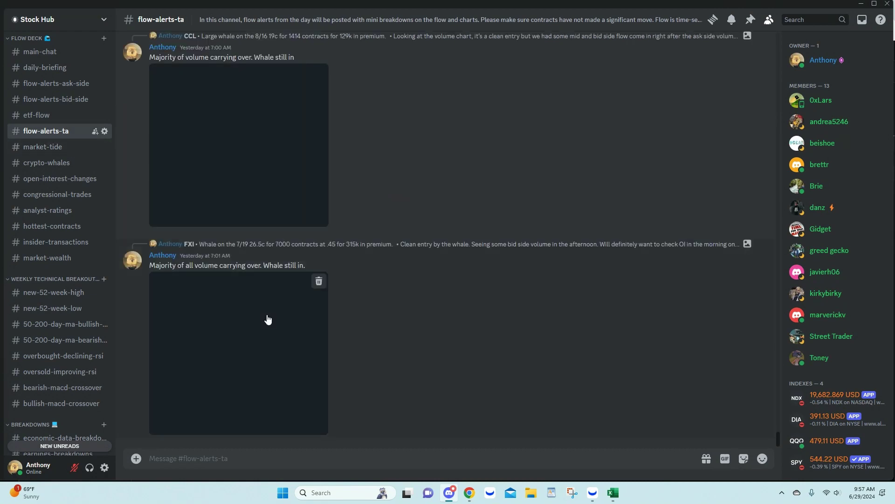
scroll(268, 319, up, 10)
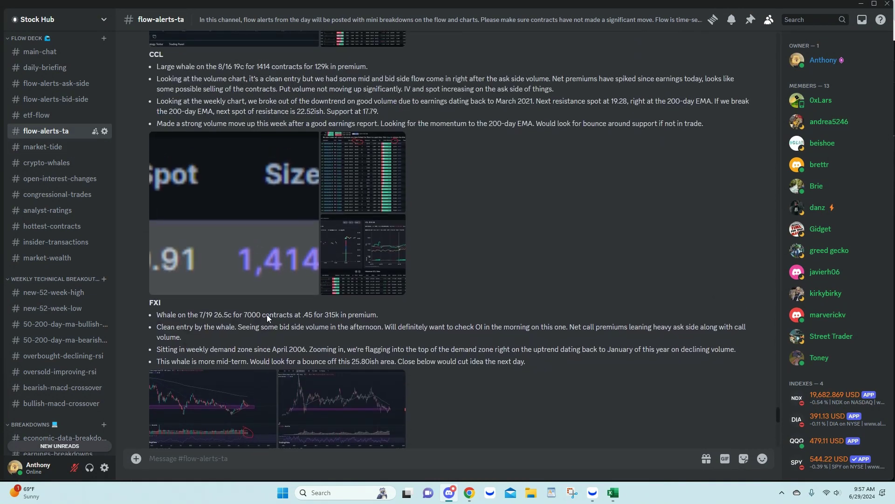
scroll(266, 314, up, 15)
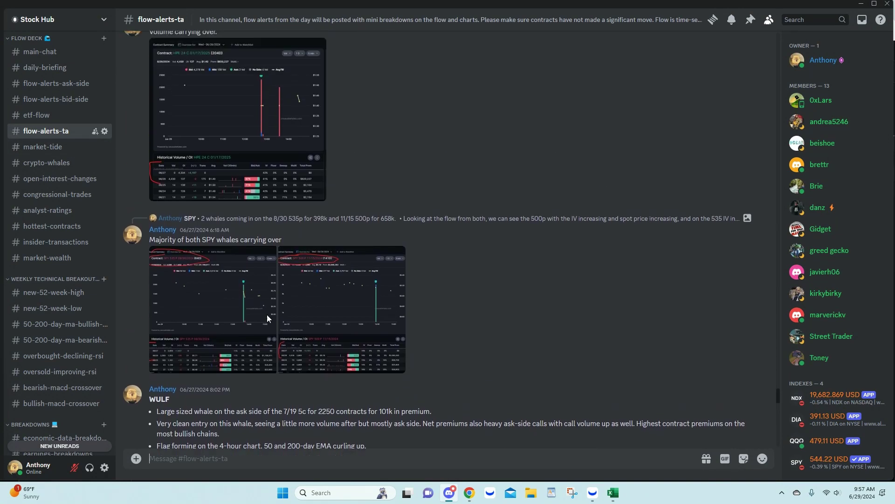
scroll(267, 314, up, 15)
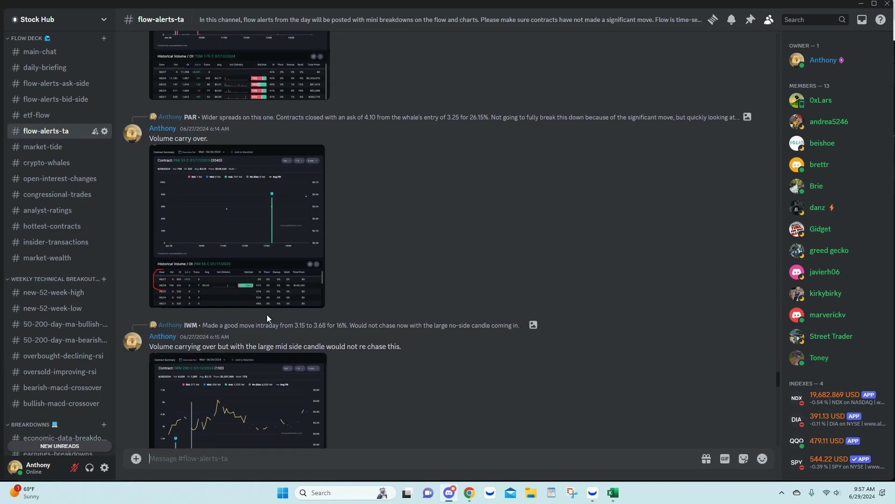
scroll(267, 314, up, 12)
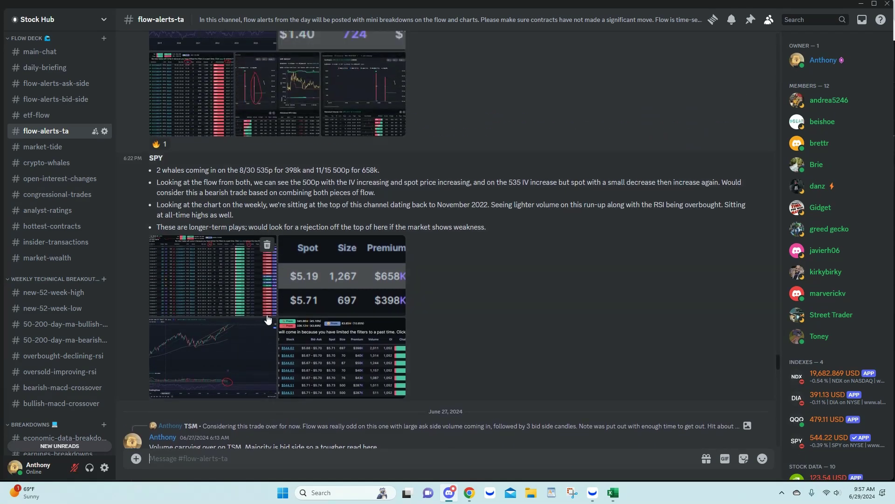
scroll(267, 318, up, 10)
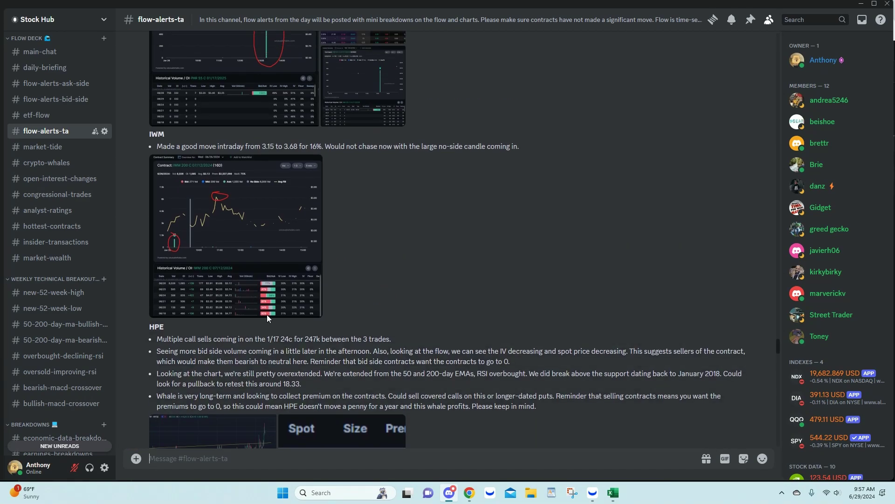
scroll(267, 318, up, 12)
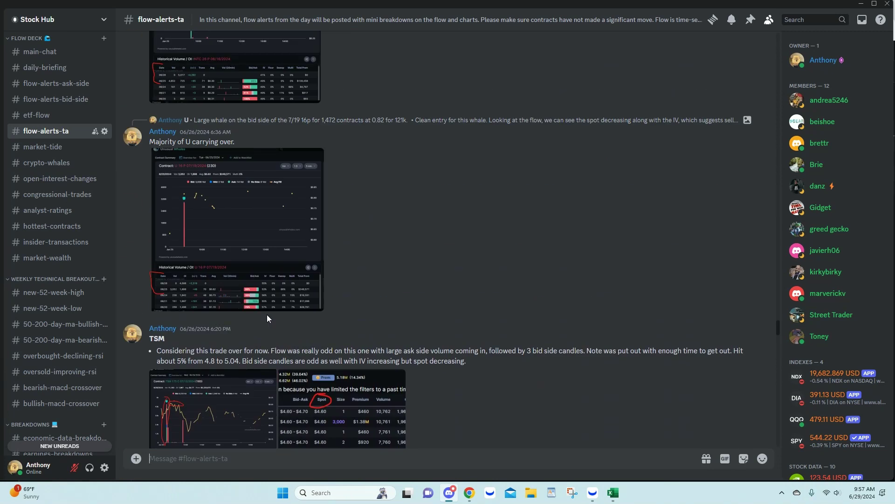
scroll(267, 318, up, 10)
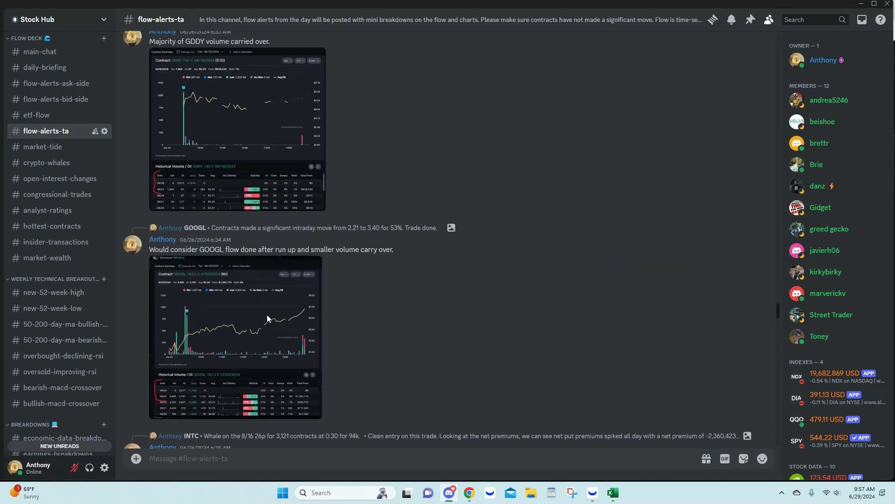
scroll(267, 318, up, 10)
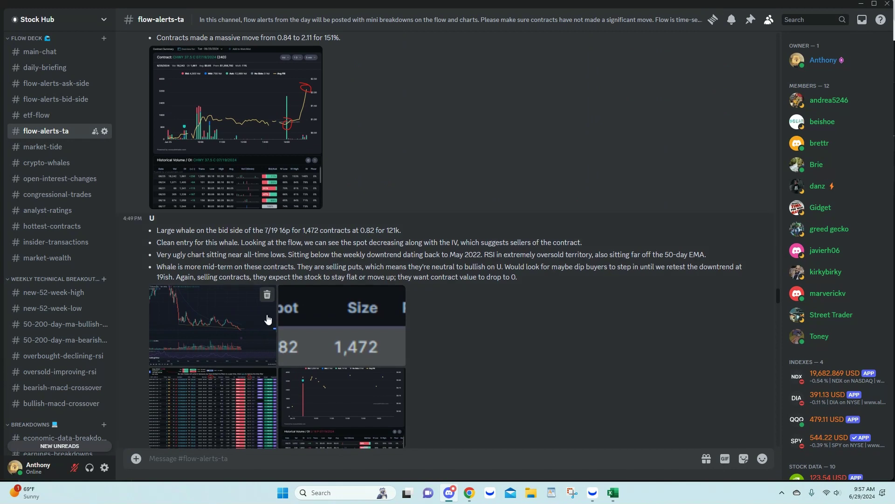
scroll(270, 220, down, 1)
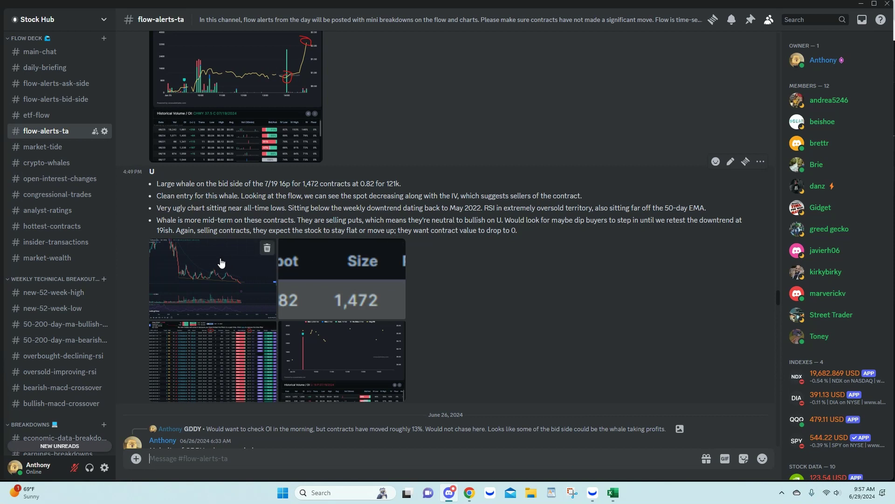
View the U post's flow-table screenshot and weekly chart, then return to the Unusual Whales flow page
click(220, 354)
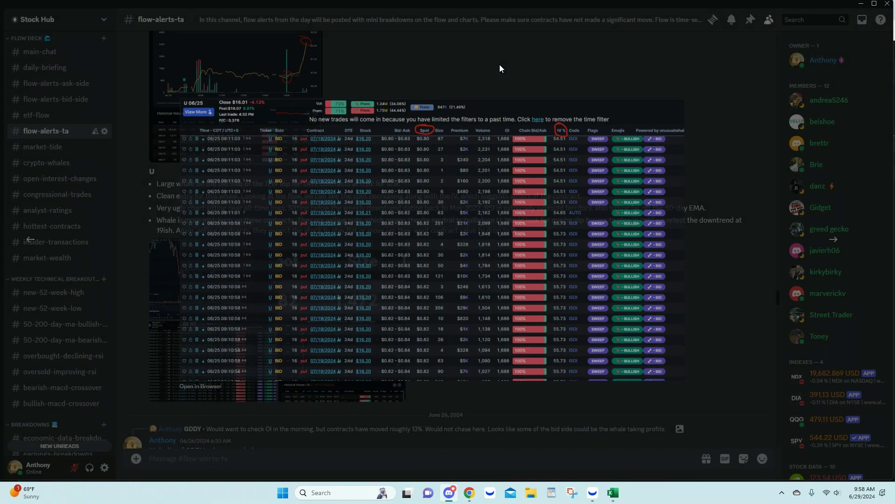
click(499, 64)
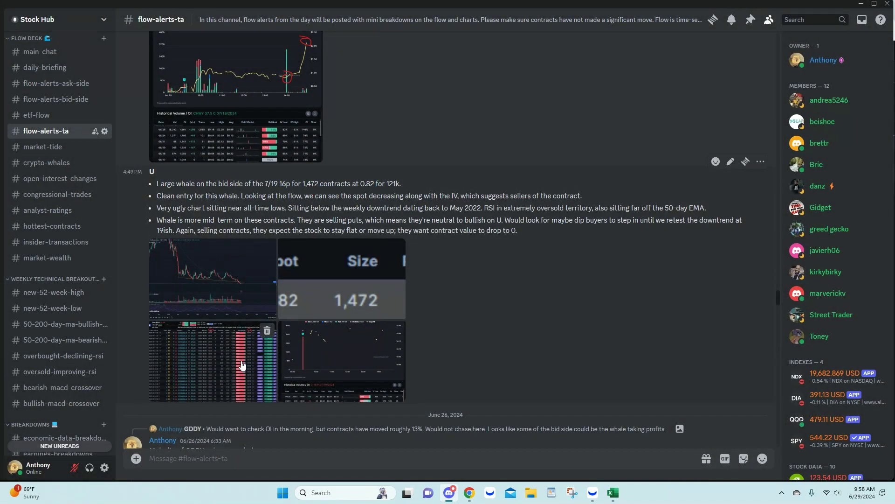
click(232, 284)
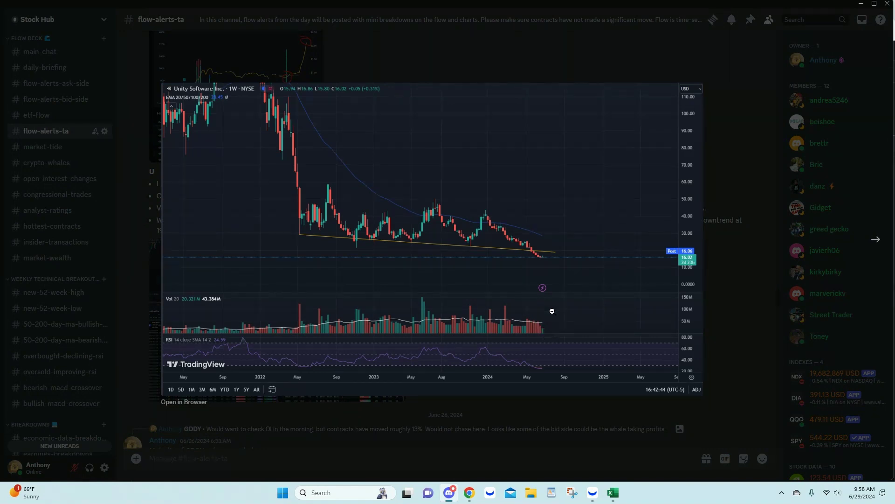
click(434, 78)
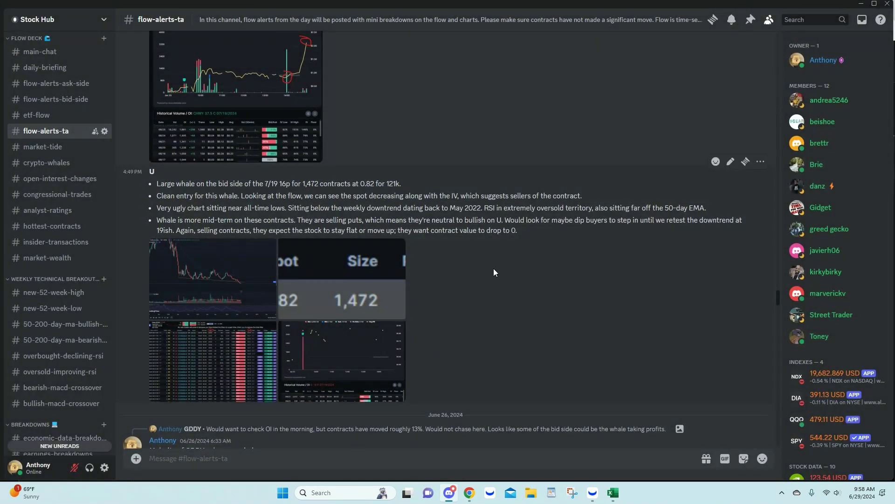
mouse_move(447, 492)
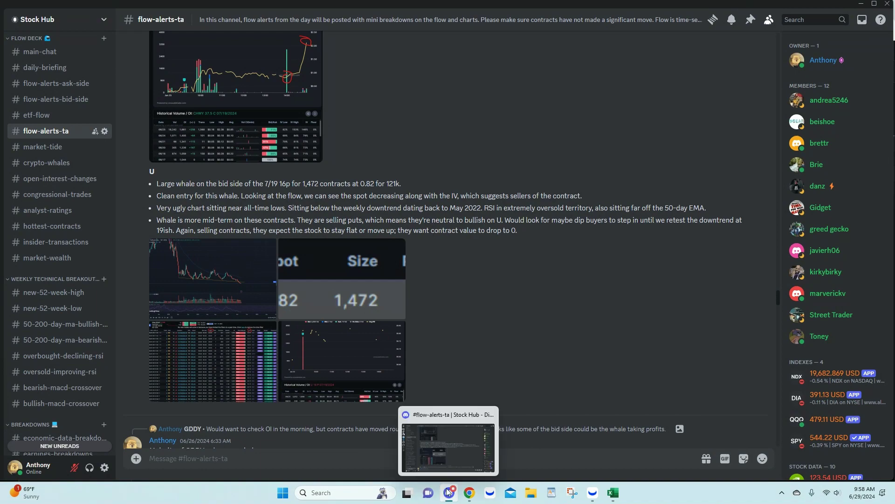
click(444, 447)
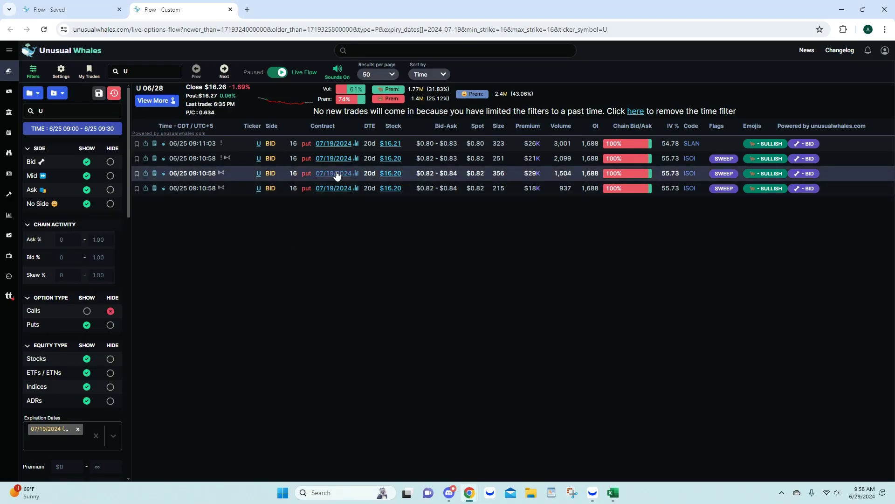
Open the U 16 P 07/19/2024 summary with a 7 D net premium chart, then bring Webull forward
click(336, 173)
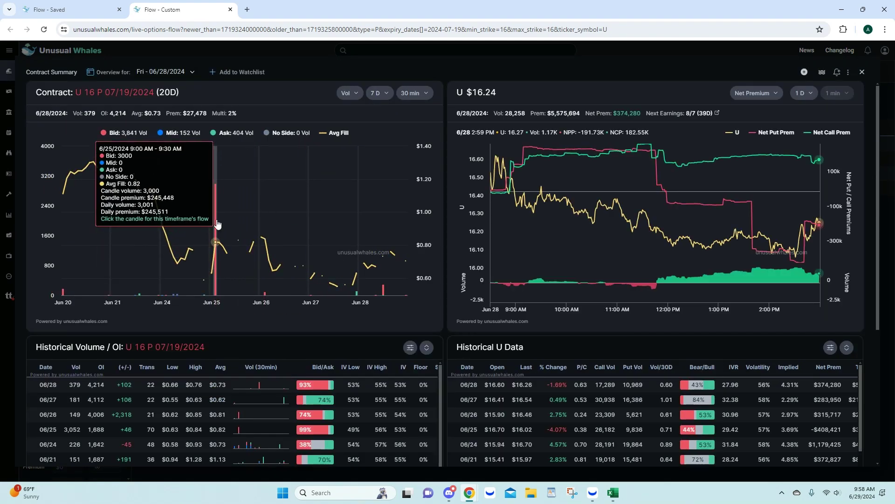
click(800, 92)
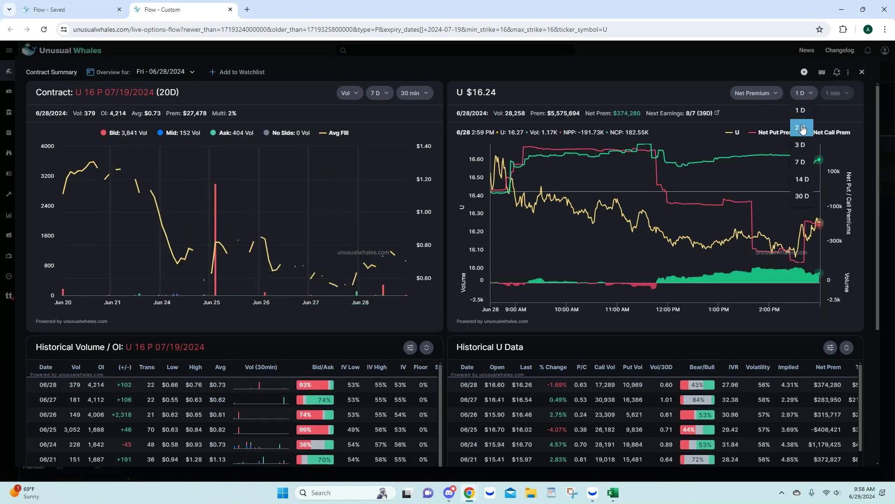
click(801, 160)
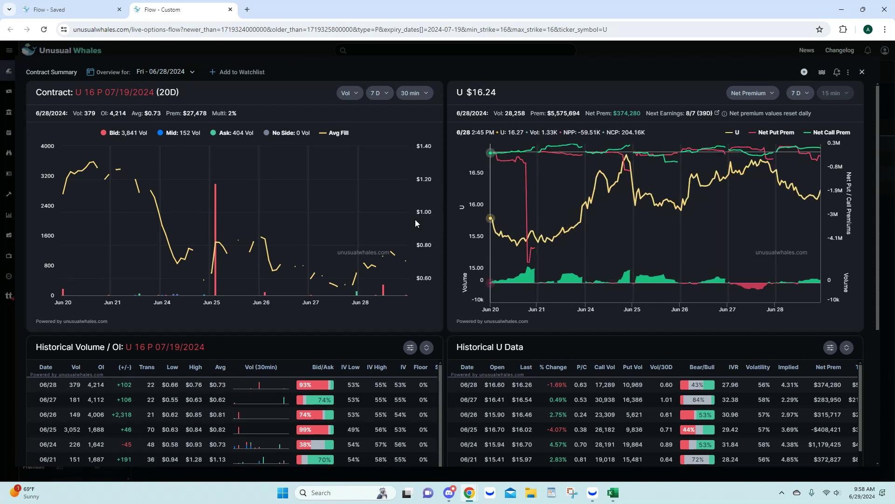
click(488, 493)
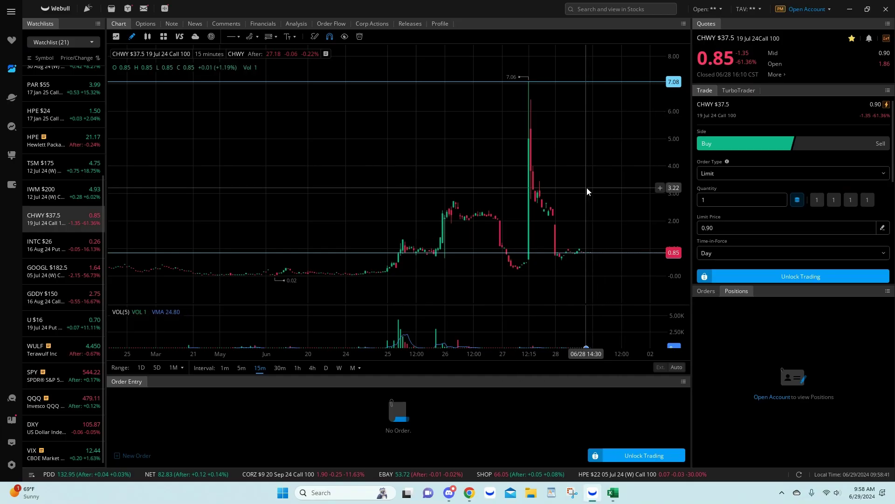
Load the U $16 19 Jul 24 put chart and pan from June into July, then return to Unusual Whales
click(66, 330)
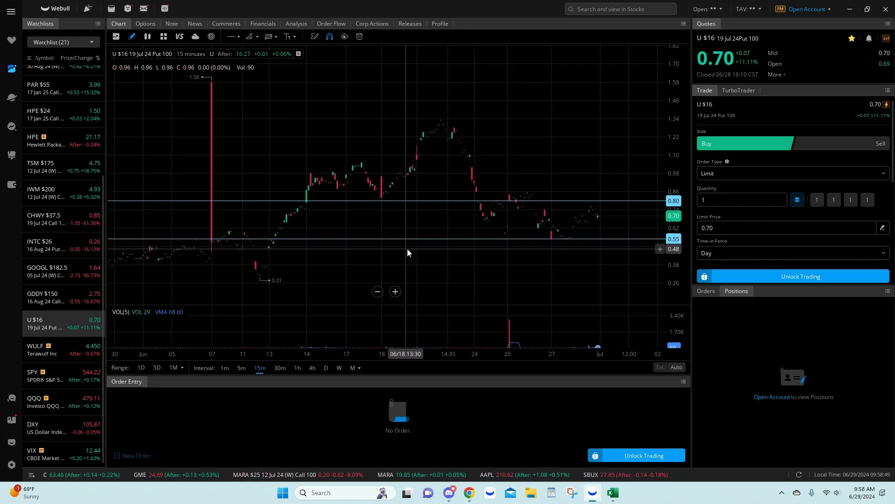
drag(342, 259, 380, 260)
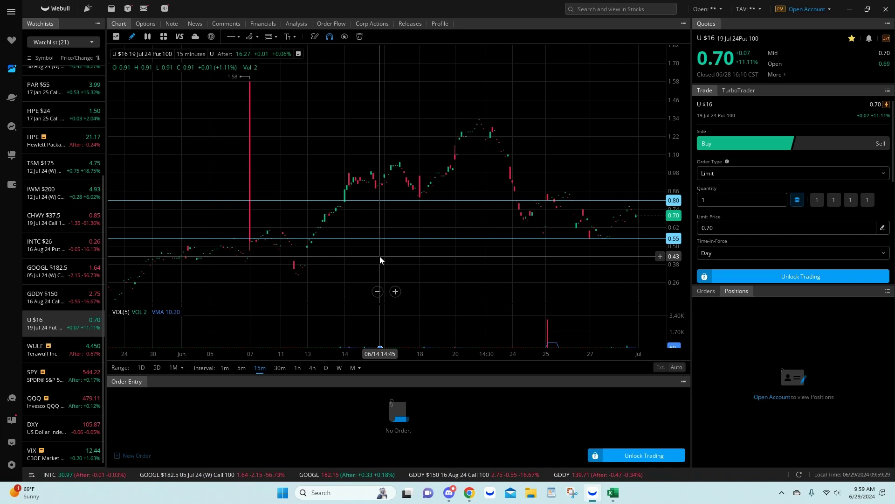
drag(549, 223, 444, 223)
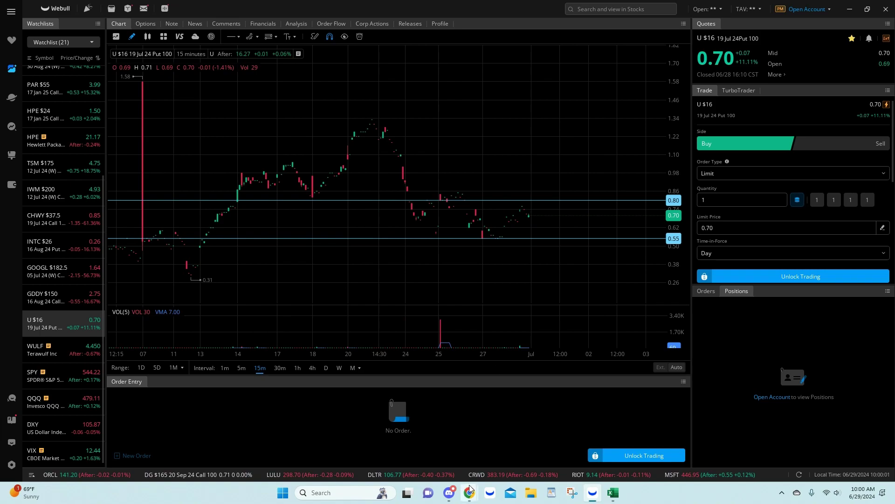
mouse_move(468, 498)
click(422, 426)
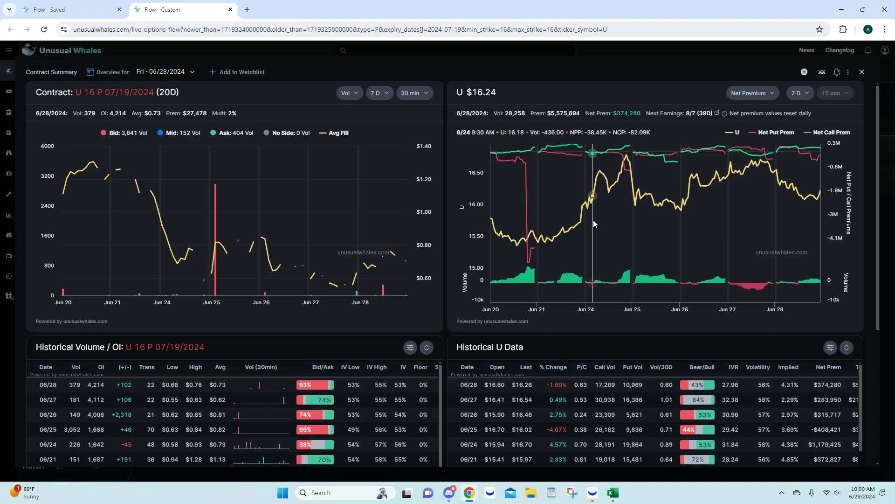
Close the U 16 put summary and the custom flow tab, then return to Discord's U write-up
click(862, 72)
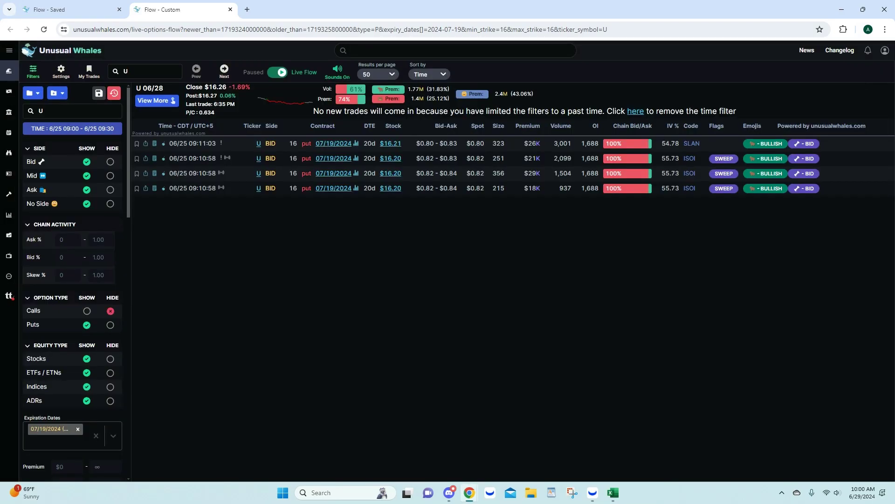
click(612, 493)
key(ctrl+w)
click(862, 72)
click(453, 493)
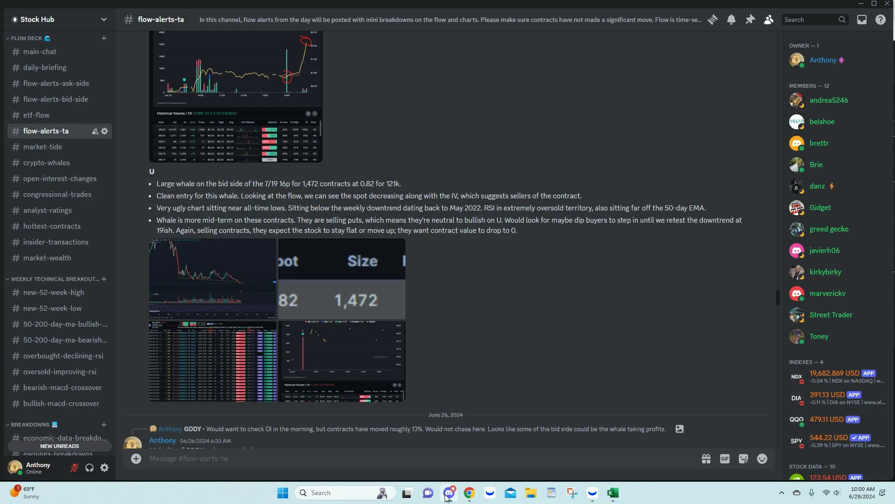
Enlarge the TSM 7/12 175c 4.80 961k alert in flow-alerts-ask-side, then bring back the saved flow list
click(45, 88)
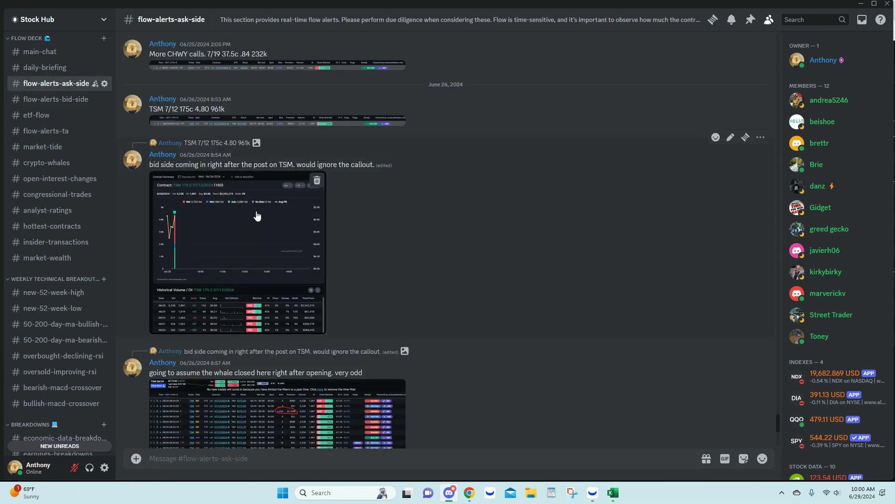
scroll(326, 236, up, 3)
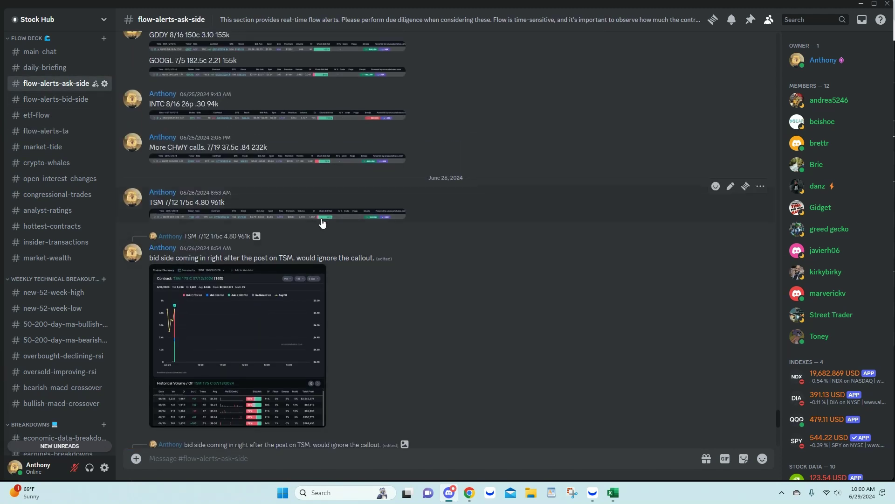
click(249, 215)
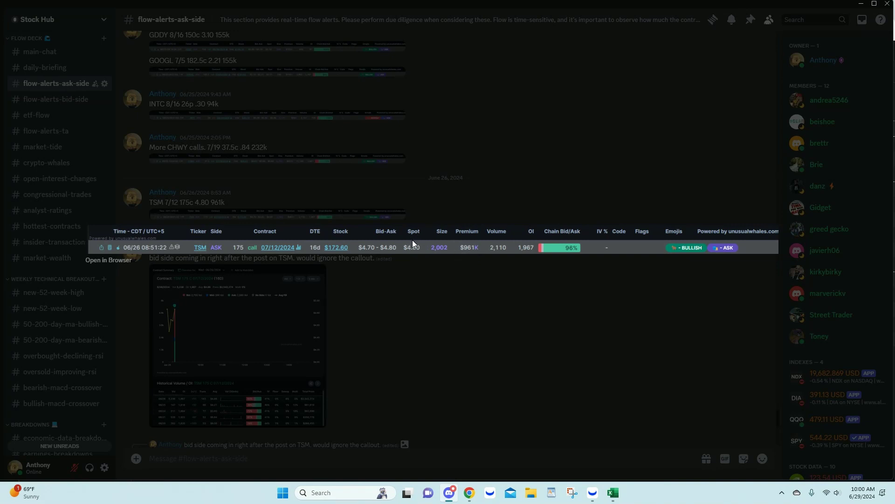
click(474, 170)
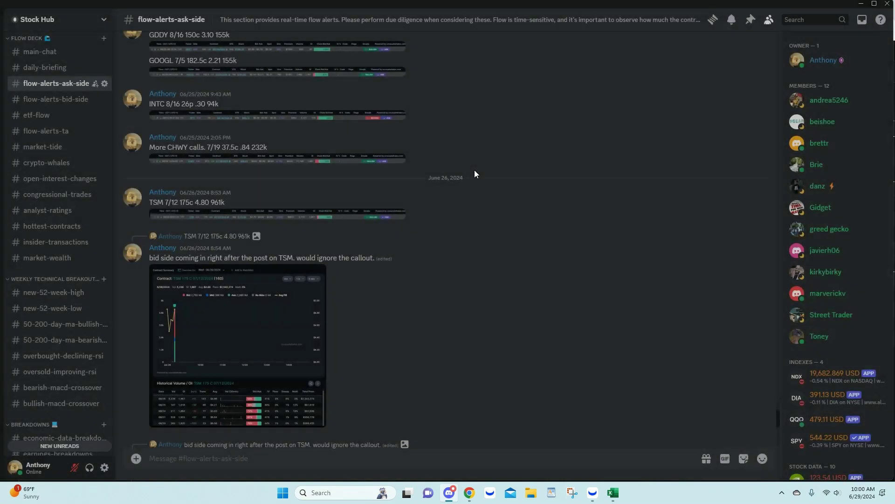
click(253, 217)
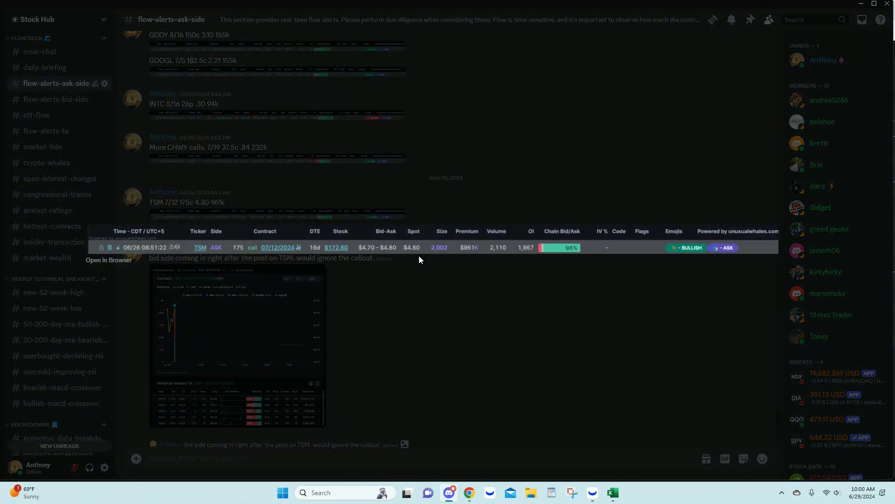
mouse_move(469, 494)
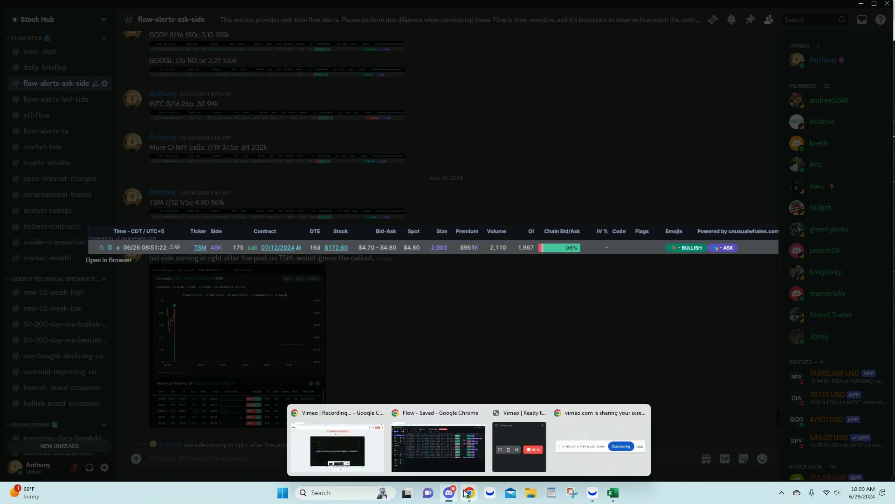
click(427, 458)
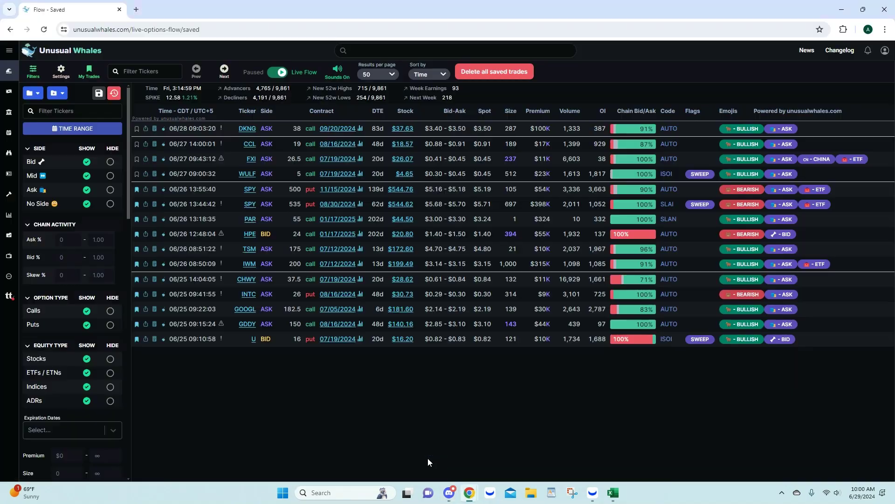
Show 250 TSM 175 call 07/12/2024 trades from the June 26 8:30–9:00 candle per page
click(332, 251)
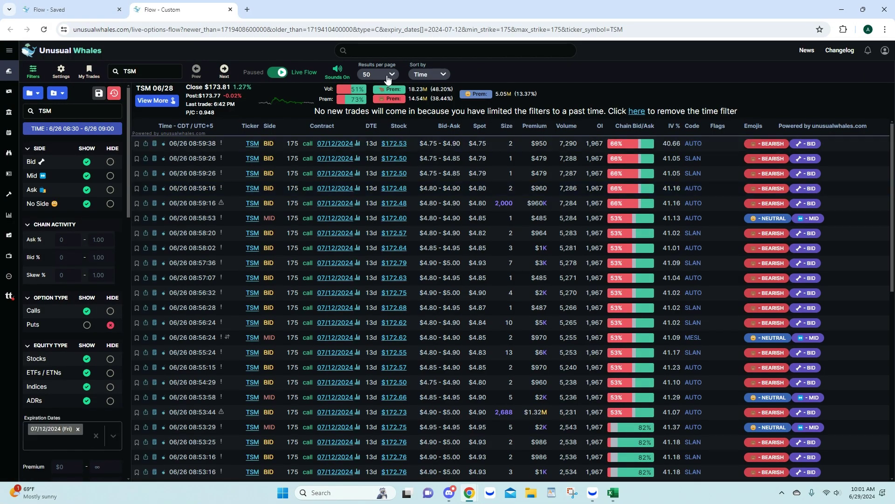
click(378, 74)
click(382, 147)
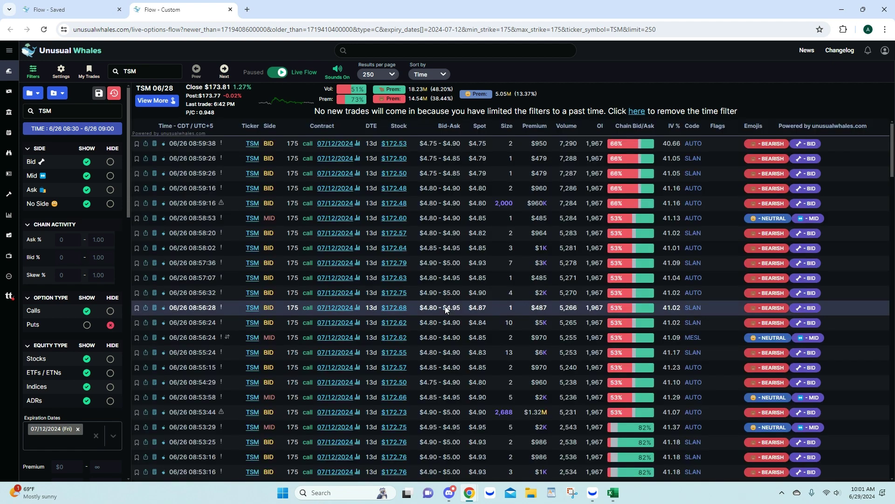
scroll(445, 306, down, 20)
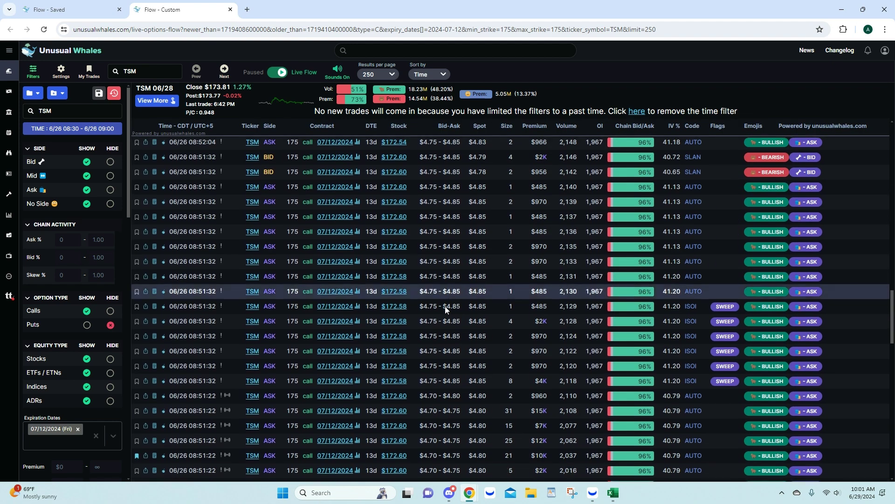
scroll(445, 306, down, 5)
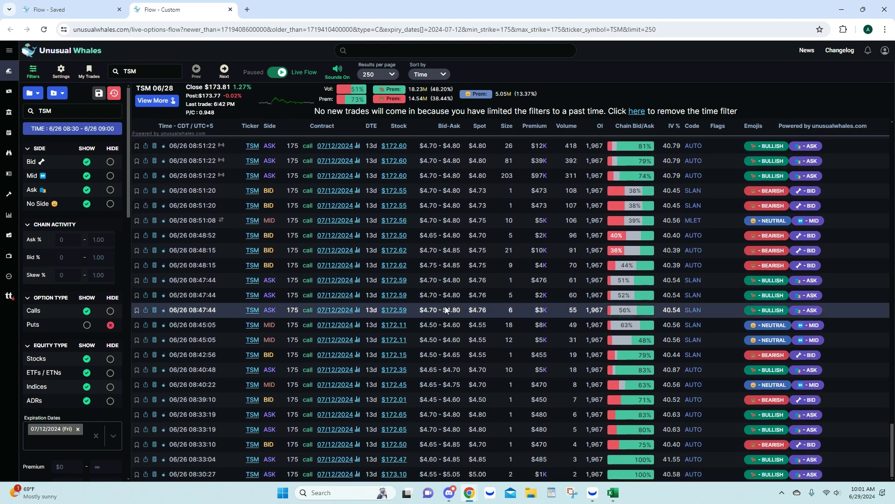
scroll(444, 307, up, 2)
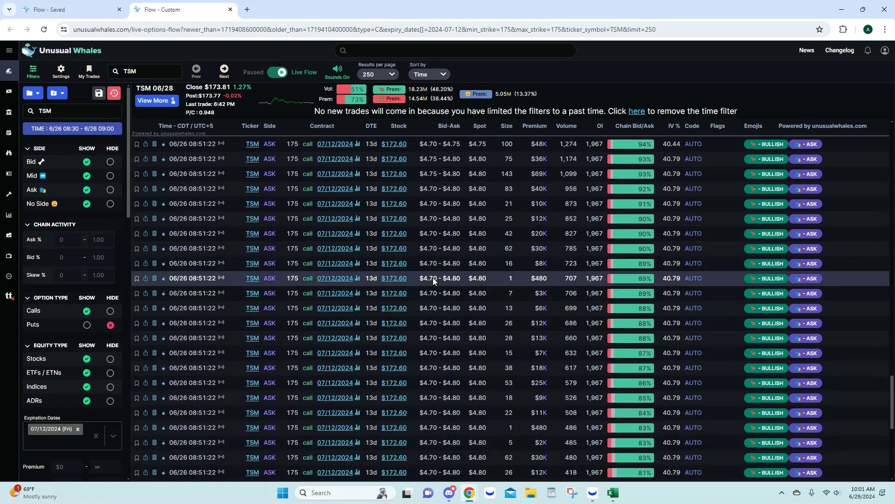
scroll(450, 265, down, 1)
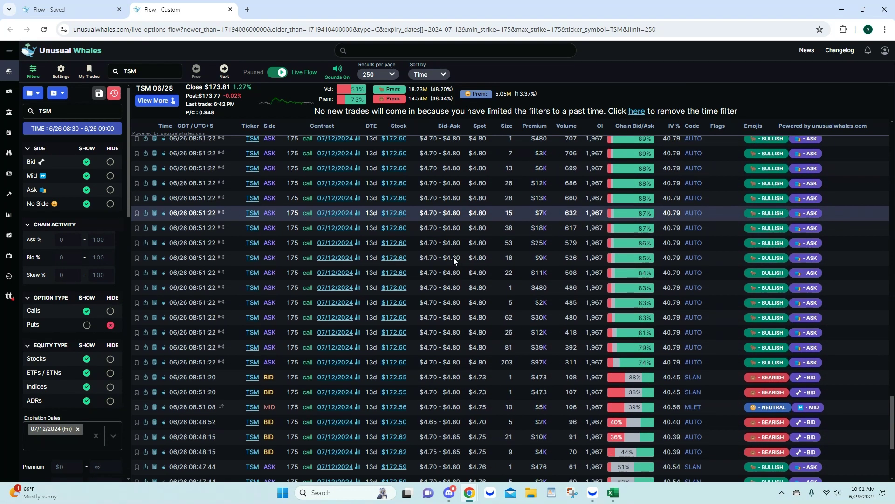
scroll(453, 256, up, 1)
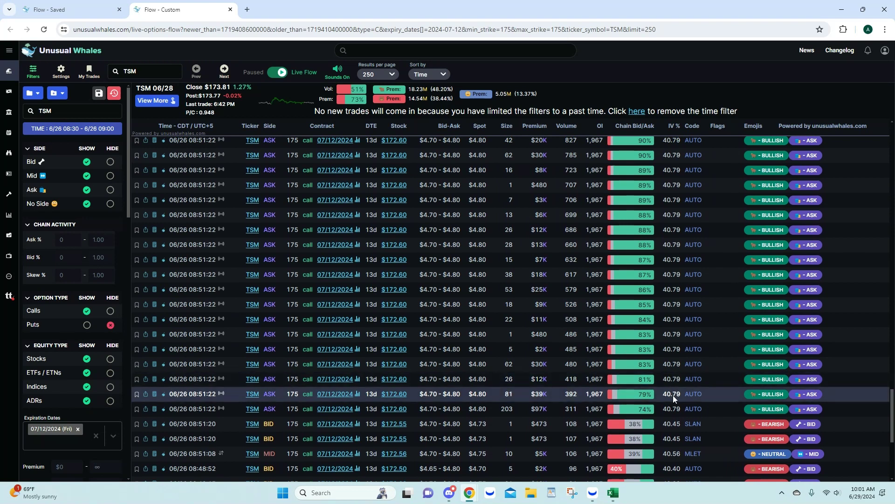
scroll(672, 345, up, 2)
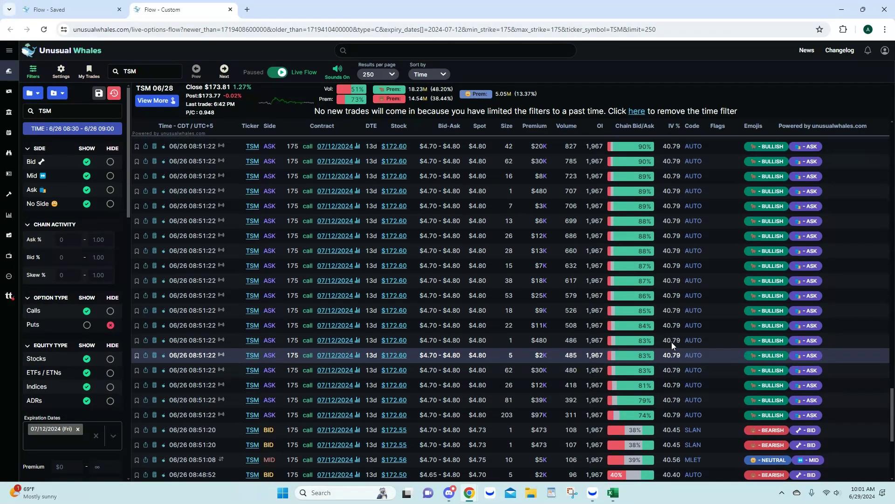
scroll(519, 324, up, 1)
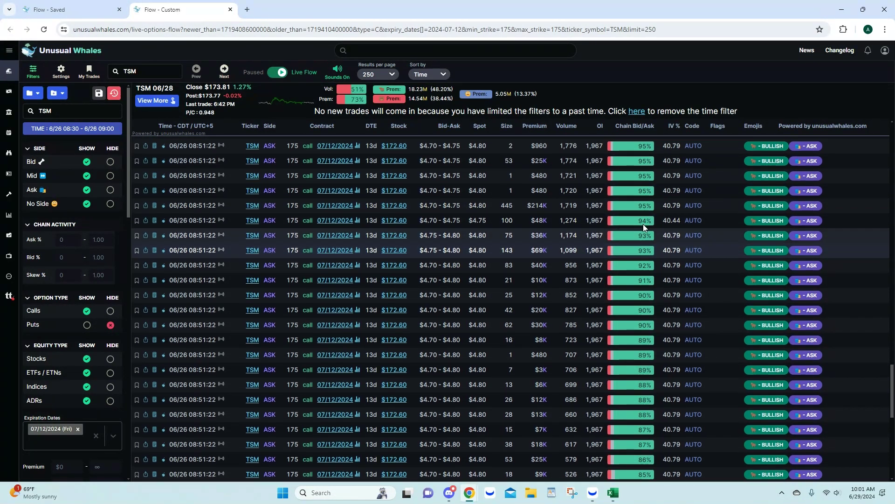
scroll(662, 231, up, 1)
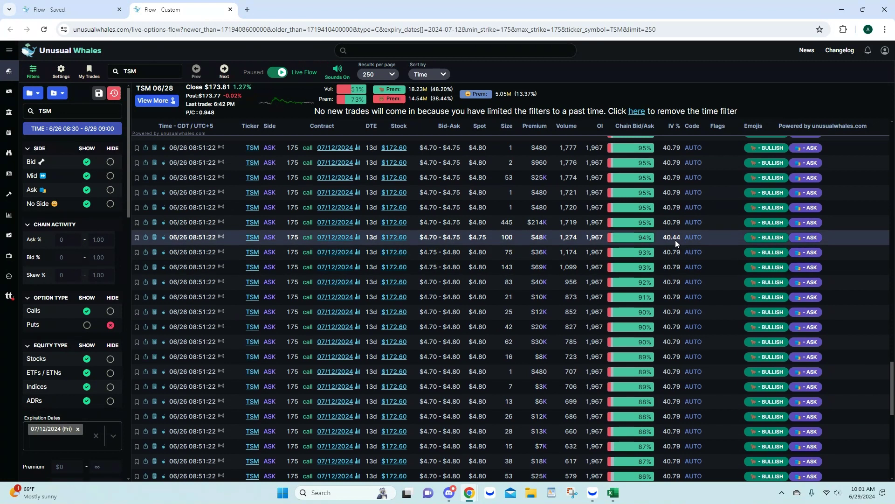
scroll(676, 240, up, 3)
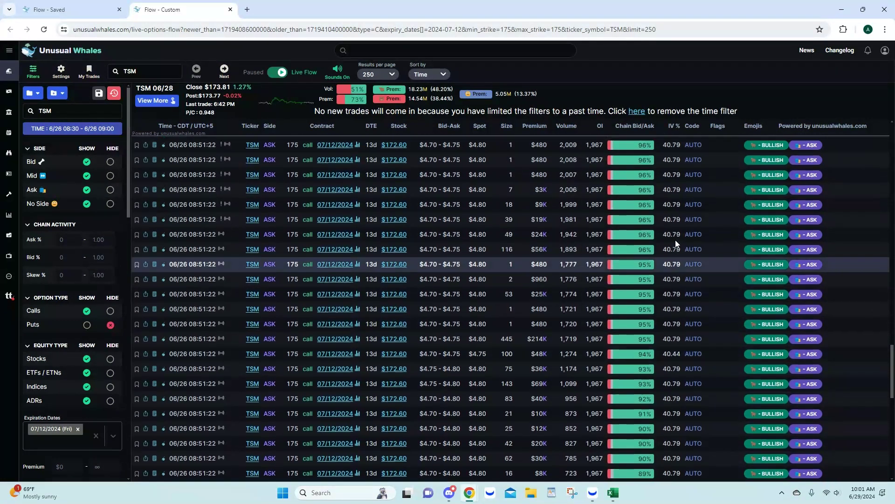
scroll(675, 240, up, 1)
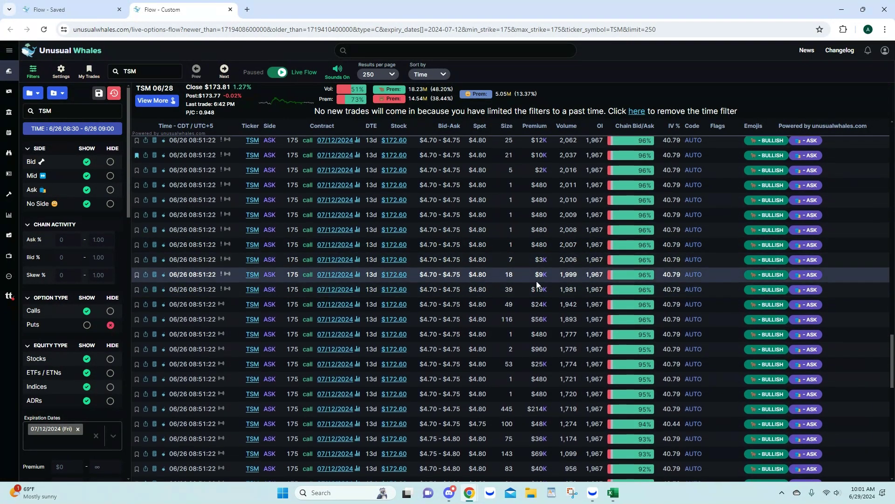
scroll(472, 220, up, 3)
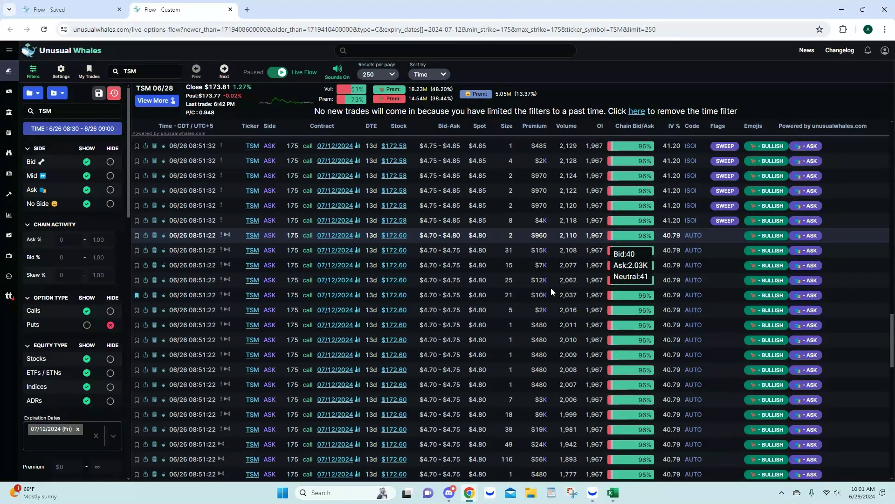
scroll(443, 282, up, 3)
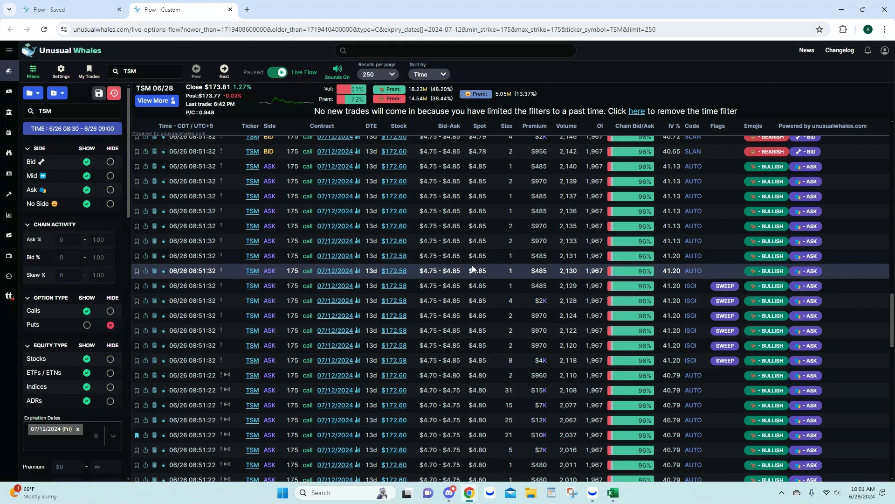
scroll(472, 264, up, 2)
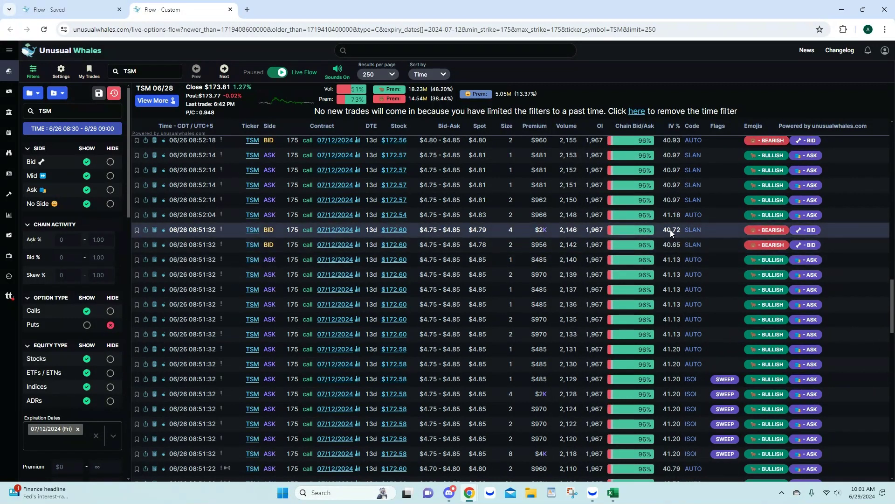
scroll(670, 229, up, 4)
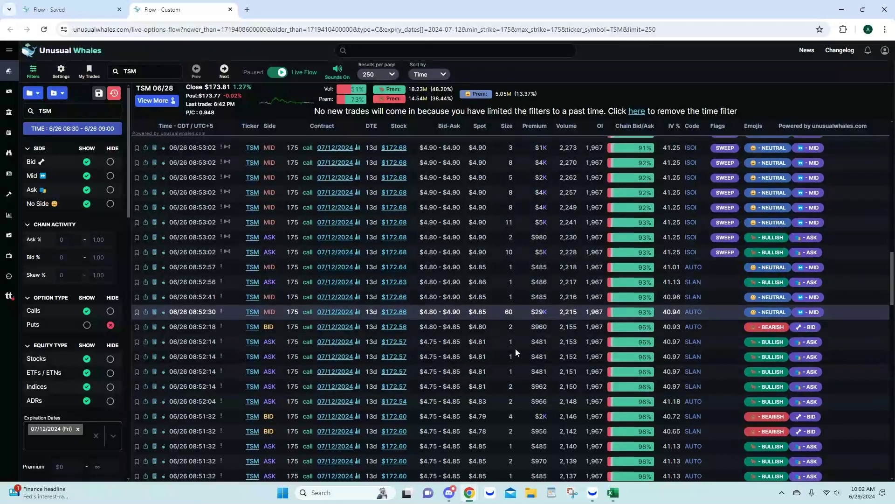
scroll(542, 353, up, 2)
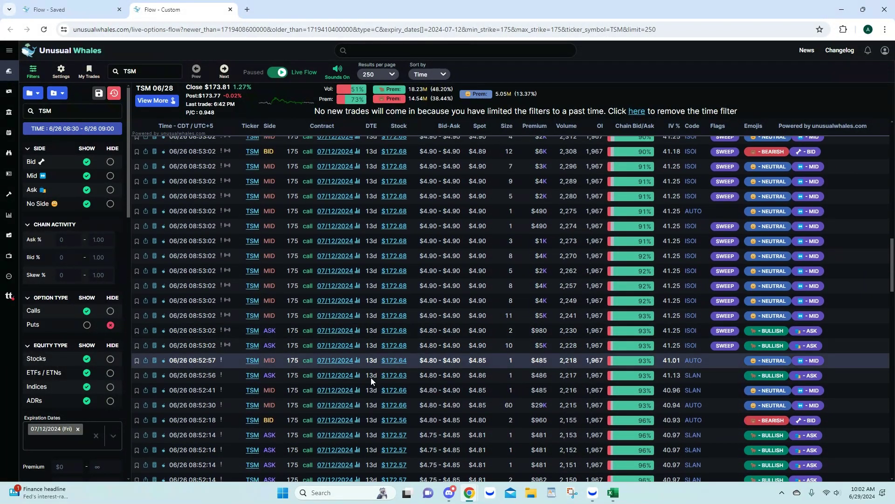
scroll(371, 382, up, 2)
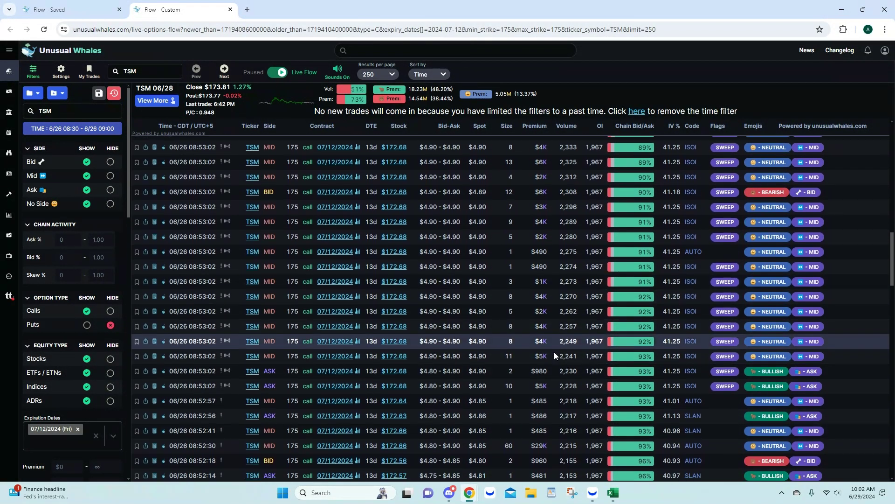
scroll(555, 355, down, 1)
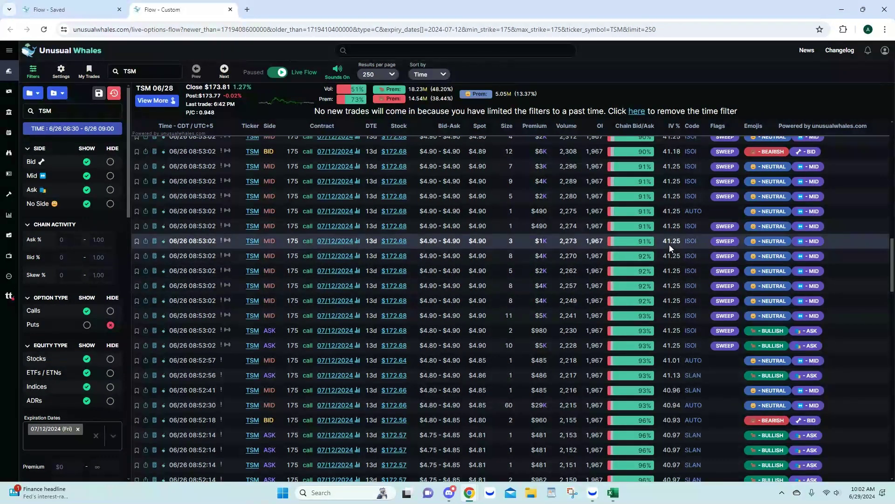
scroll(669, 243, up, 2)
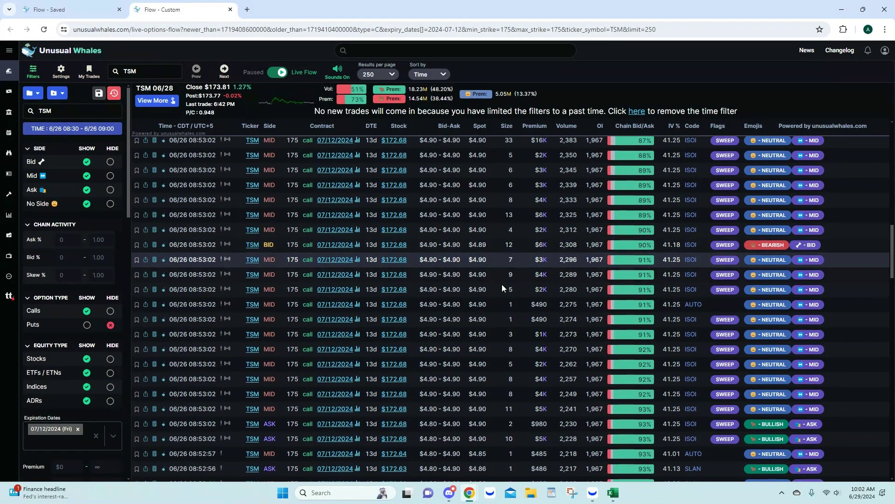
scroll(472, 242, up, 4)
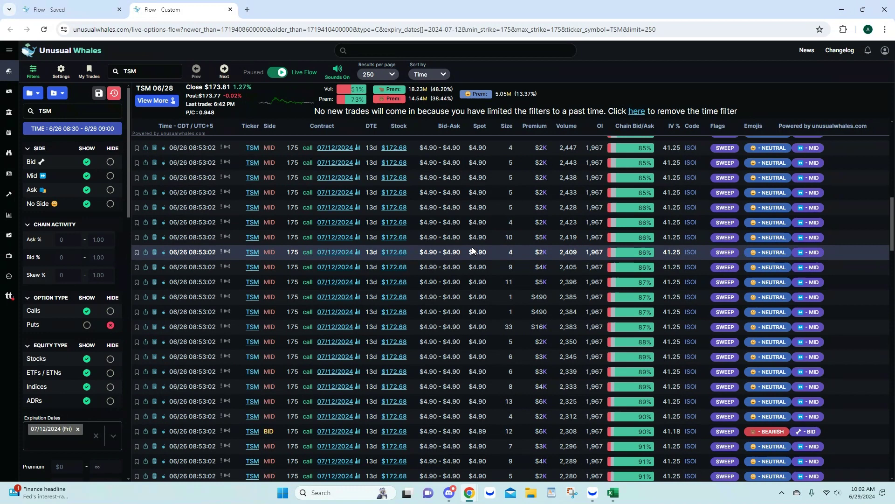
scroll(472, 248, up, 7)
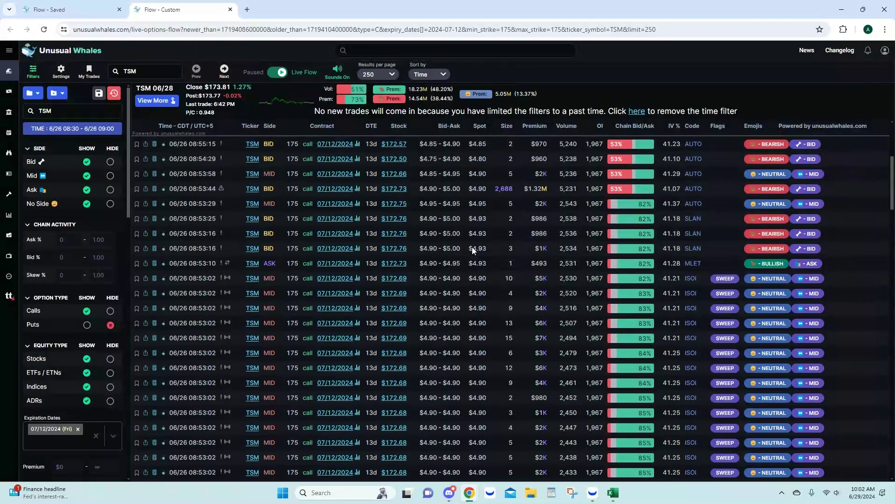
scroll(472, 247, up, 2)
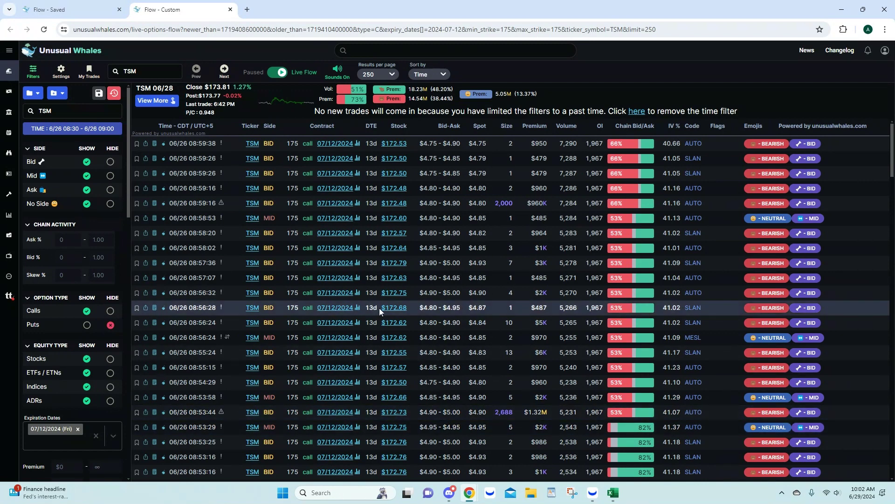
click(448, 493)
Scroll down to the TSM whale-closing flow screenshot, enlarge it for a look, then close it
scroll(347, 293, down, 2)
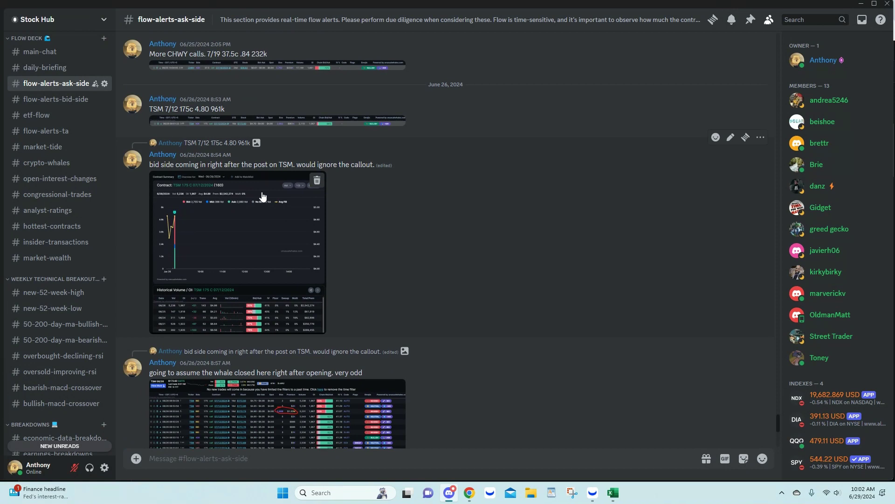
scroll(205, 225, down, 4)
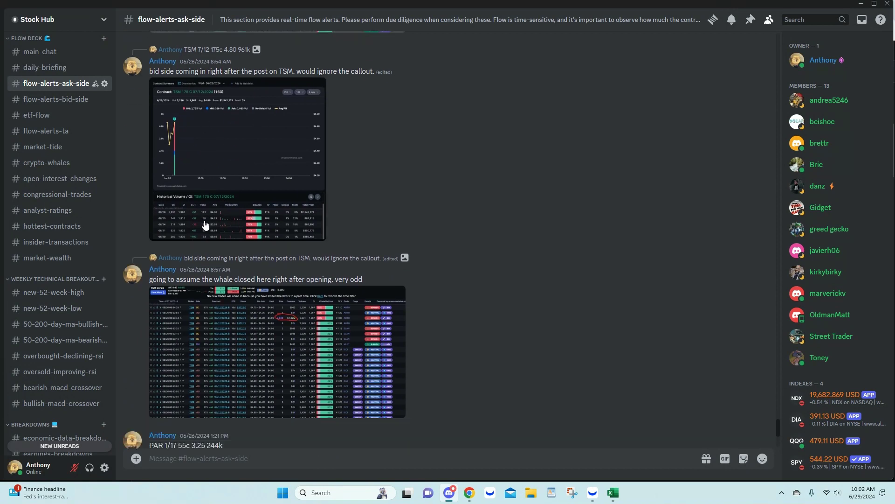
click(301, 219)
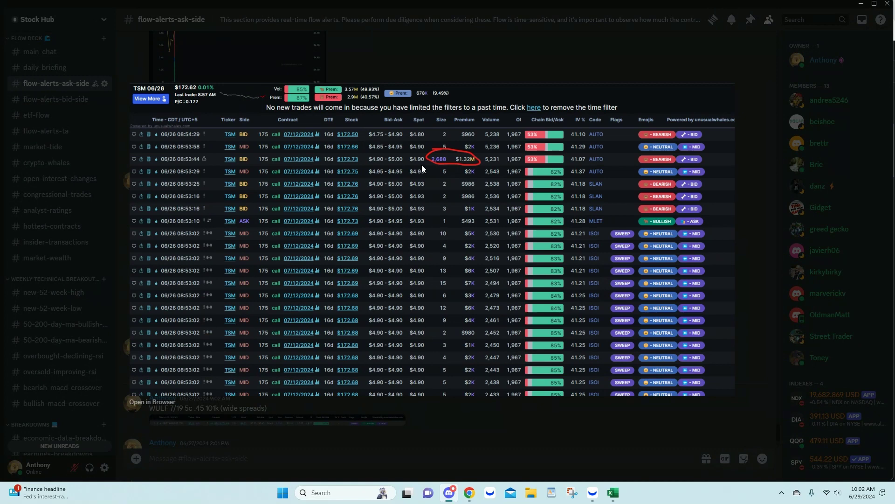
click(530, 69)
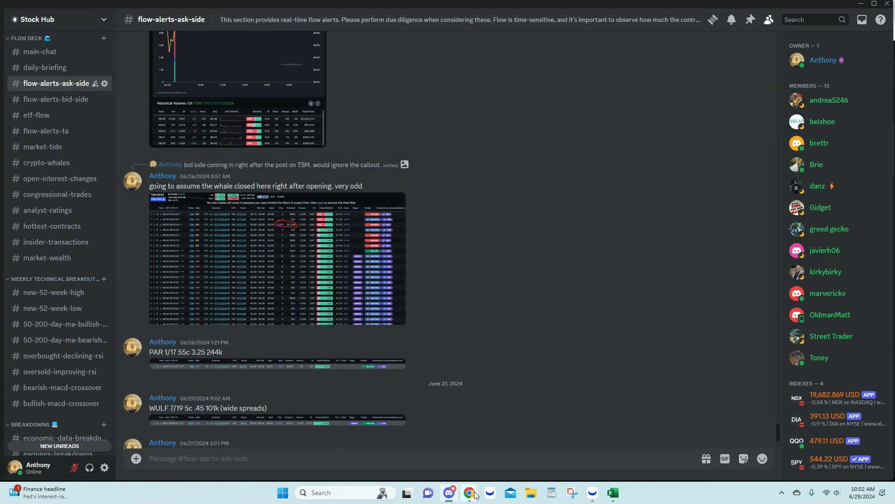
Close the custom TSM flow tab and set the TSM price chart range to 7 days
mouse_move(475, 494)
click(445, 448)
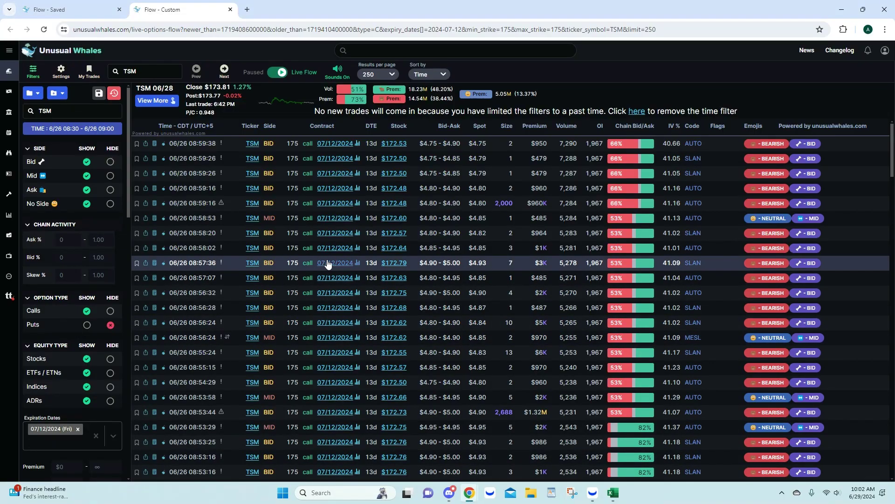
click(230, 9)
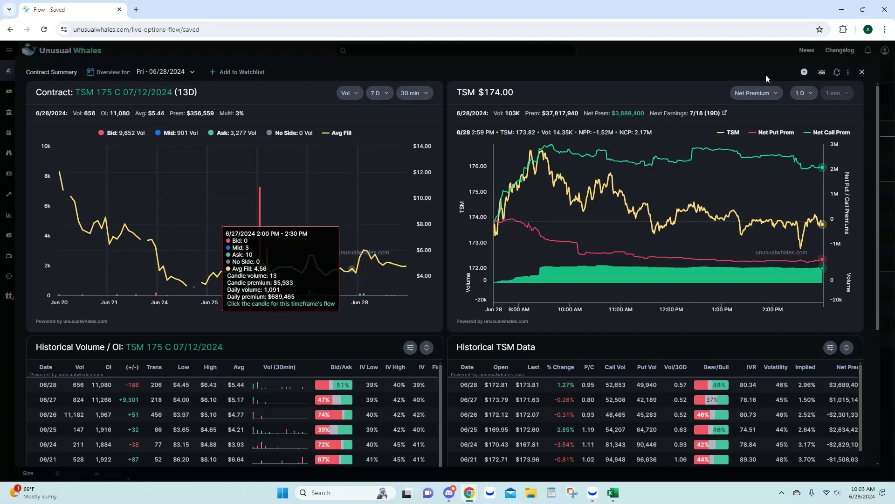
click(809, 96)
click(802, 163)
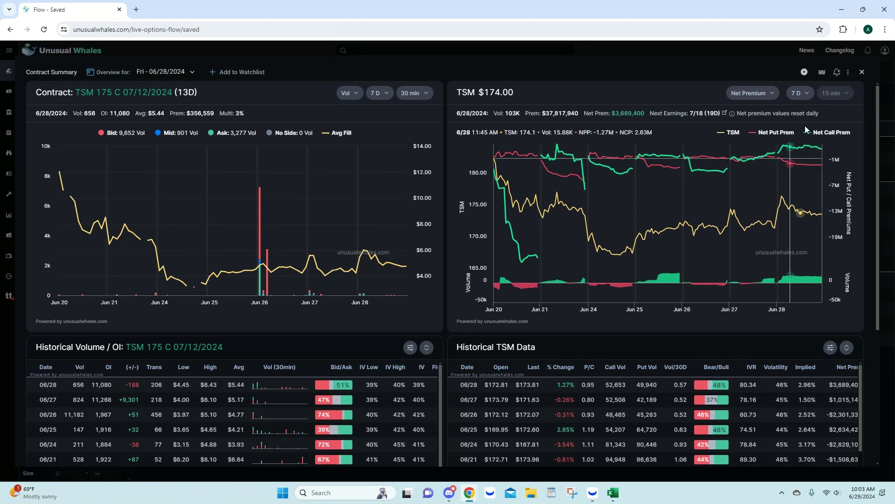
Reopen the TSM 175 C 07/12/2024 contract summary from the saved trades before switching to Webull
click(862, 72)
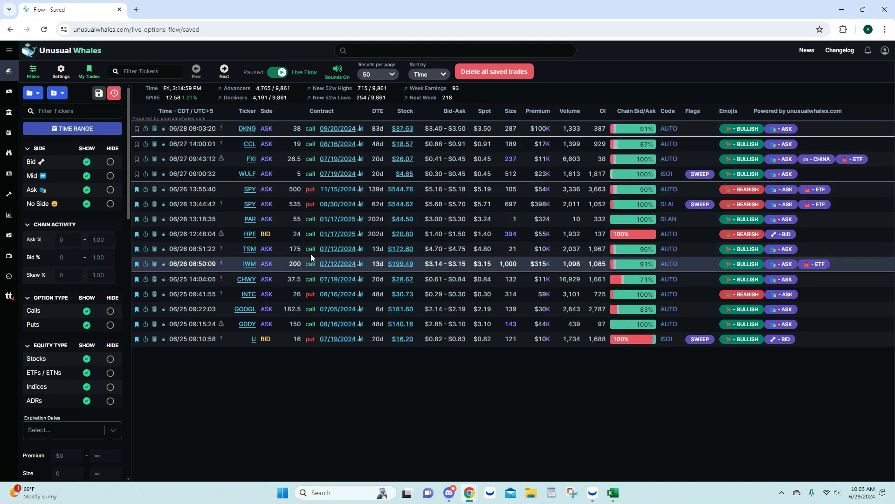
click(339, 252)
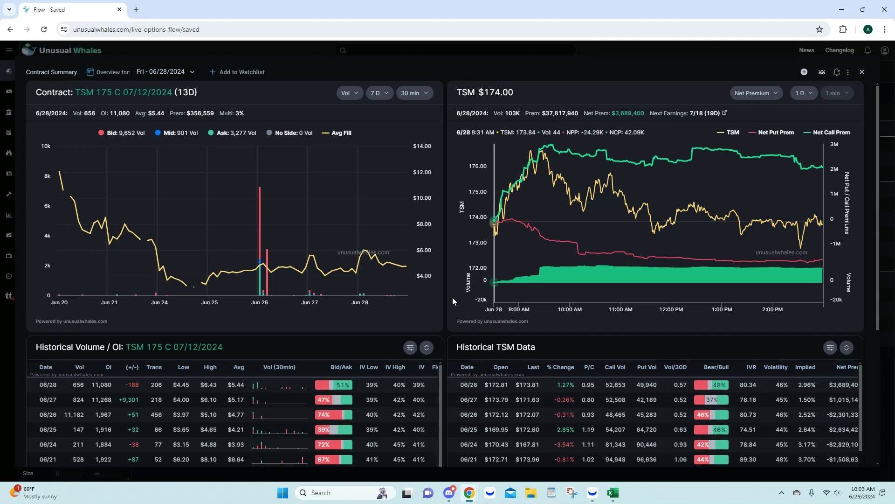
mouse_move(364, 256)
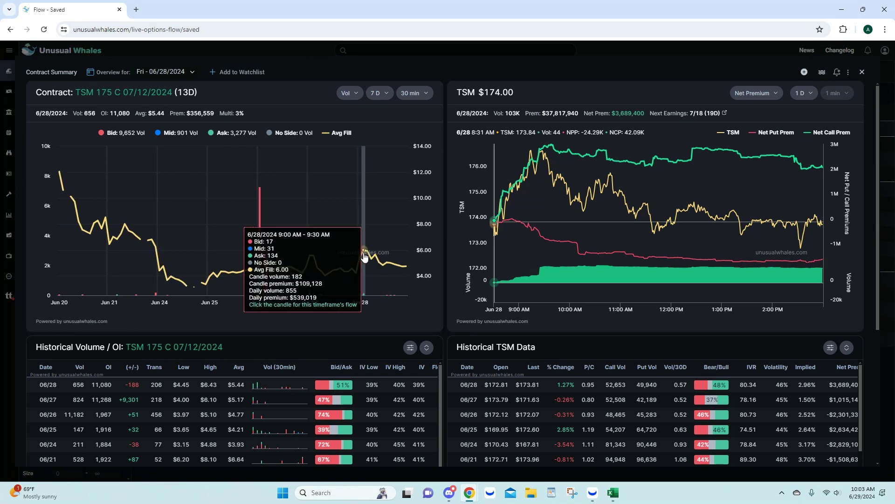
key(alt+Tab)
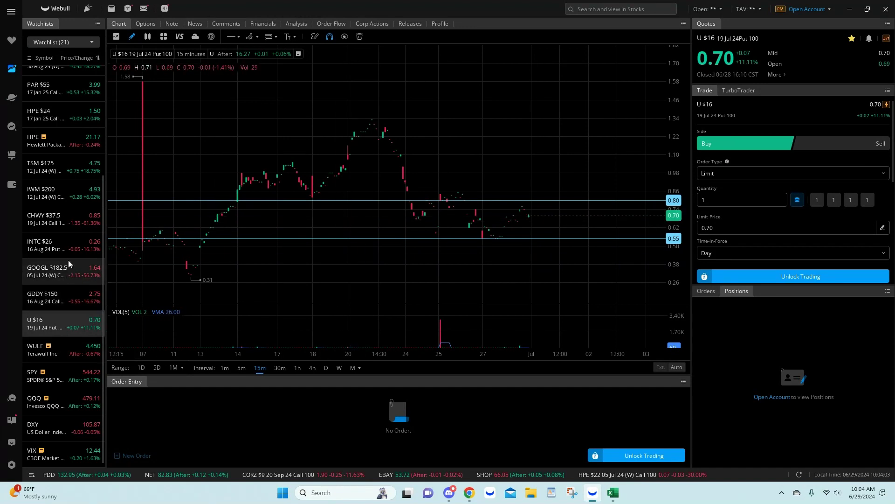
Chart the TSM $175 12 Jul 24 call on 15-minute candles, last at 4.75
click(79, 166)
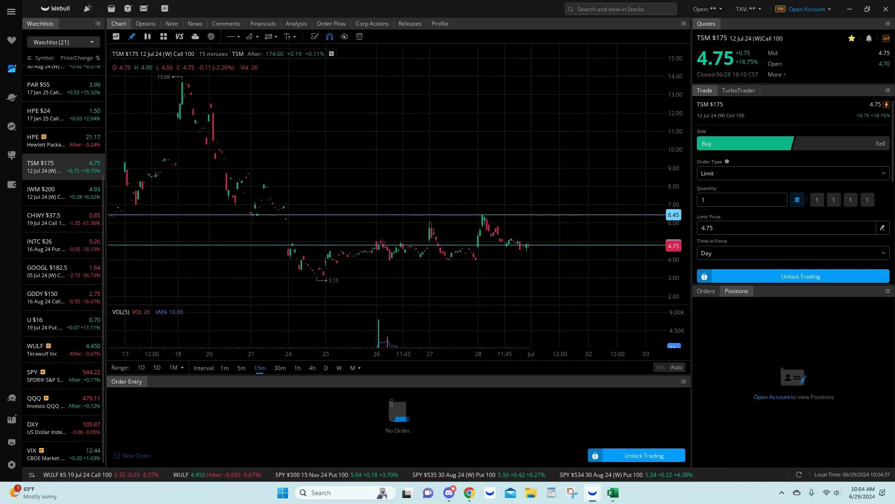
key(alt+Tab)
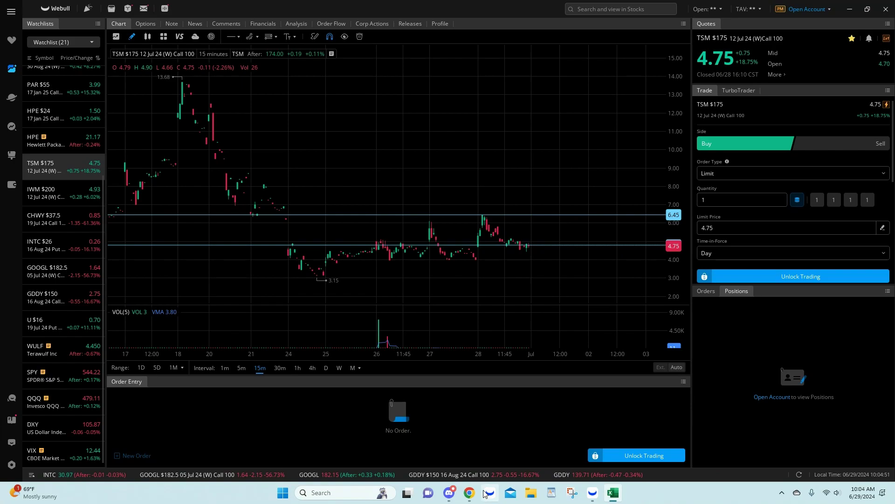
Enlarge the PAR 1/17 55c 3.25 244k alert screenshot for review, then close it
click(449, 495)
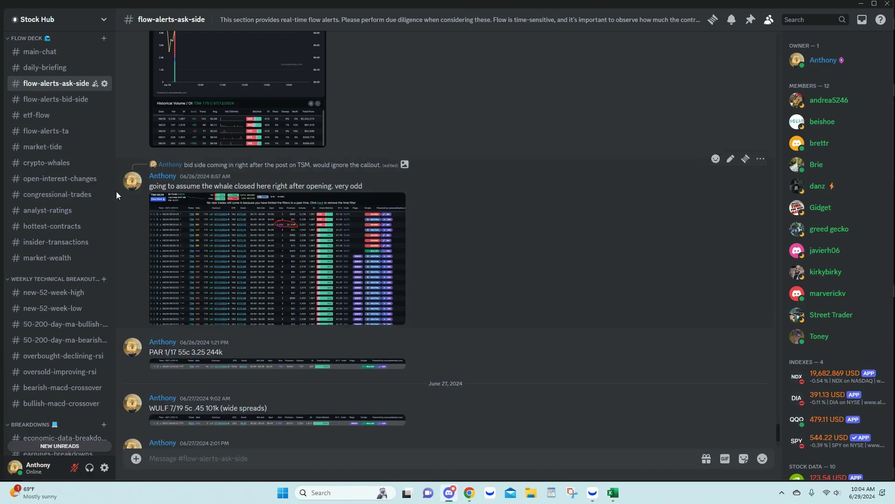
scroll(302, 221, down, 3)
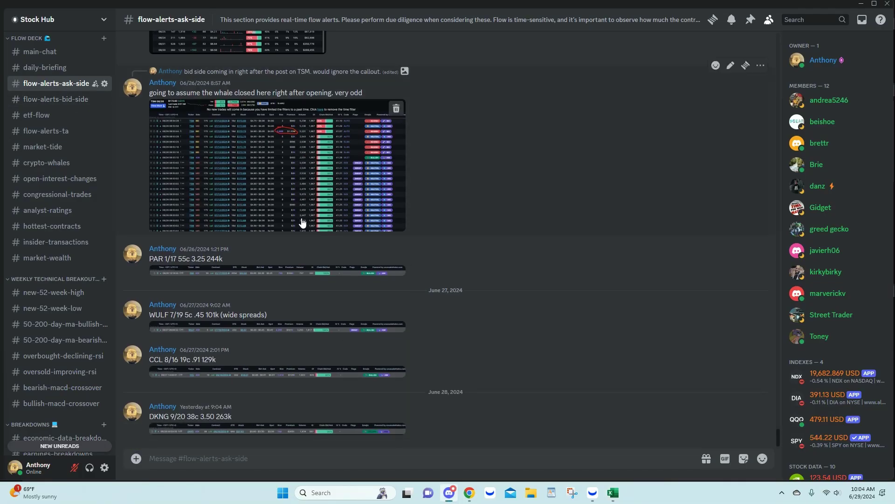
click(203, 269)
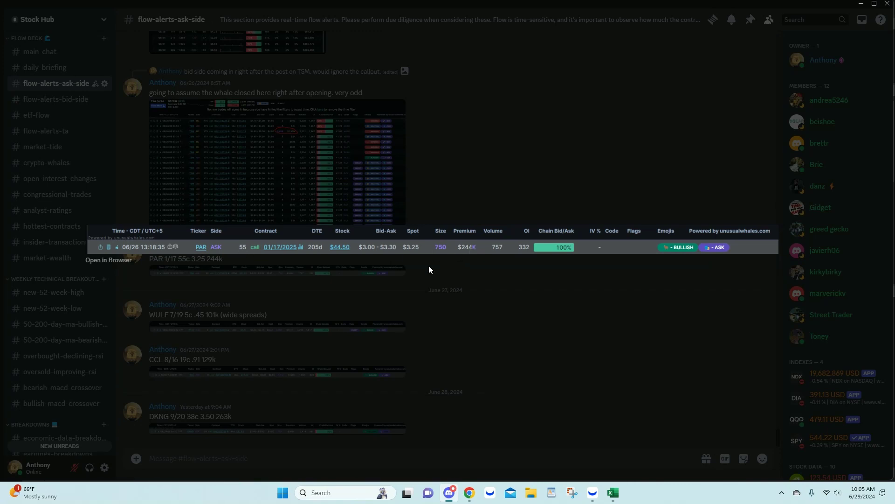
click(421, 281)
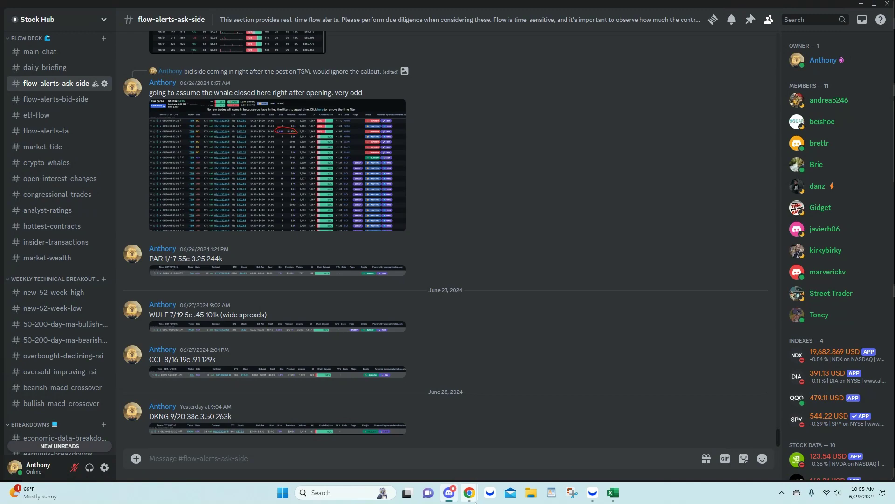
Swap the TSM contract summary for the PAR 55 C 01/17/2025 summary, then go to Webull
mouse_move(453, 479)
mouse_move(469, 492)
click(445, 443)
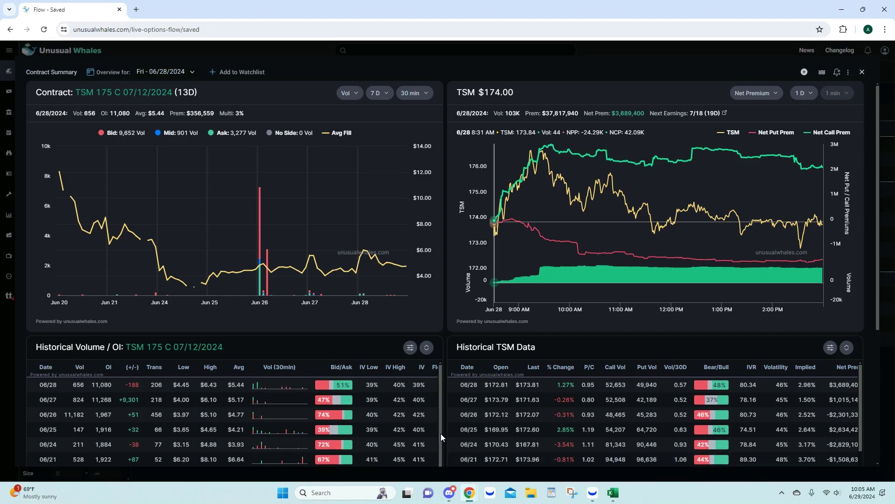
click(862, 72)
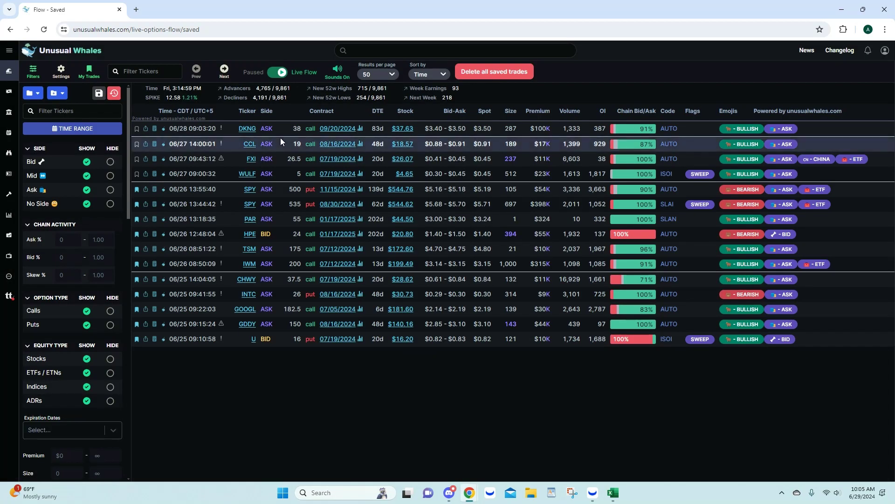
click(335, 219)
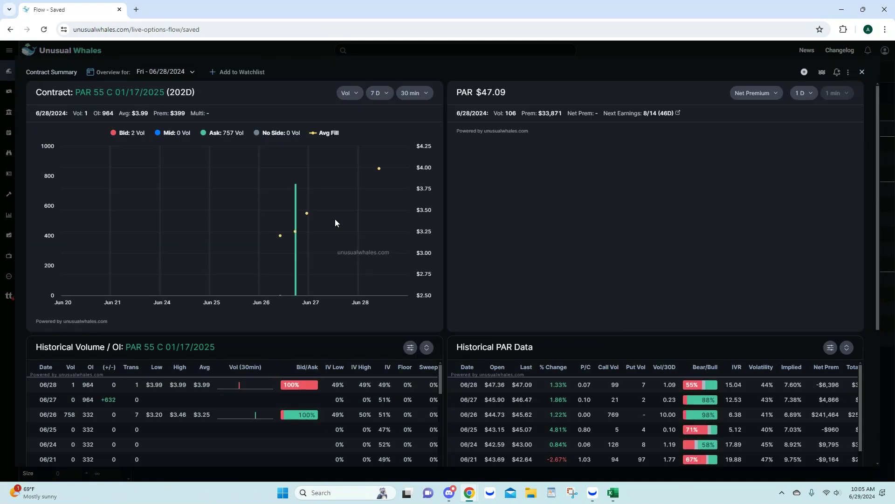
mouse_move(295, 228)
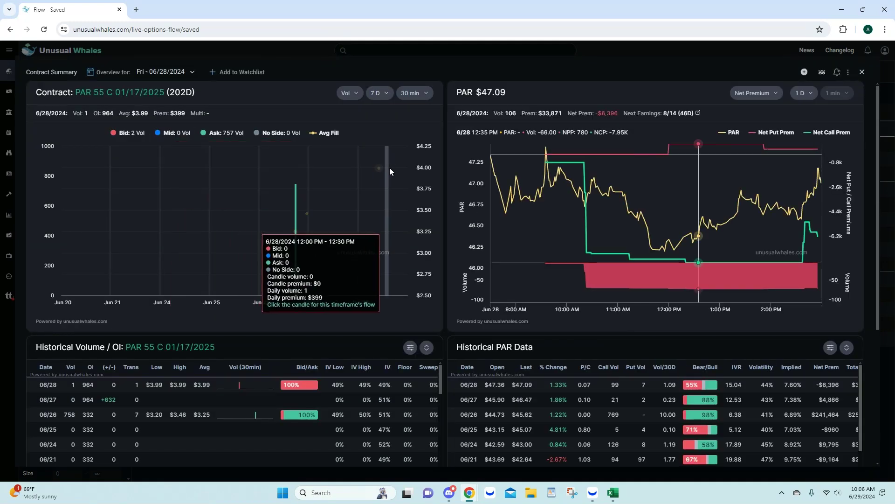
mouse_move(379, 172)
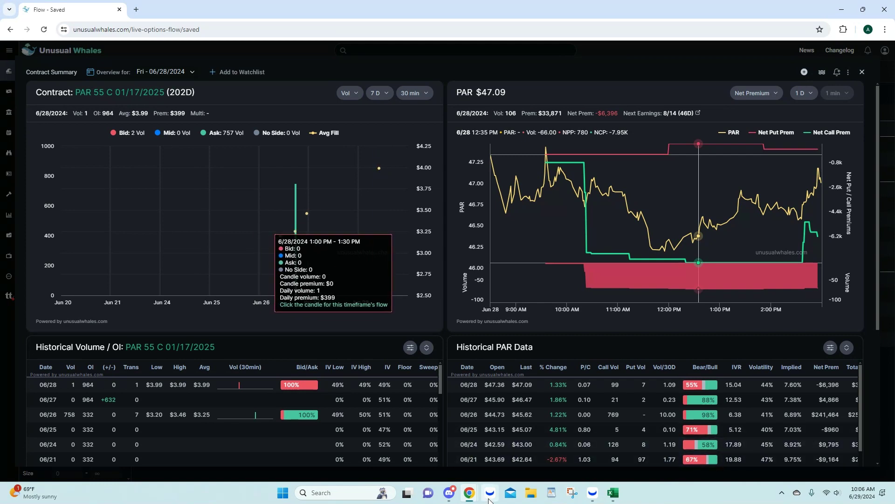
click(592, 492)
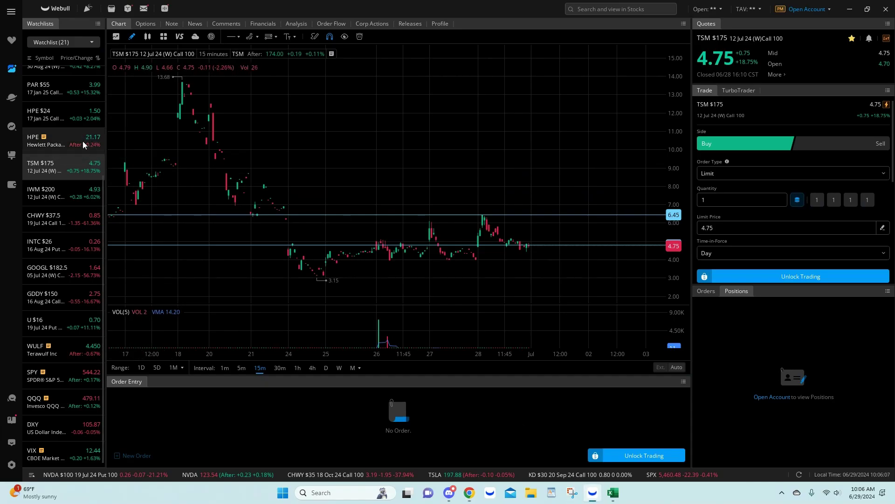
Chart the PAR $55 17 Jan 25 call, centring its candles and widening the price scale
click(70, 89)
drag(281, 145, 516, 166)
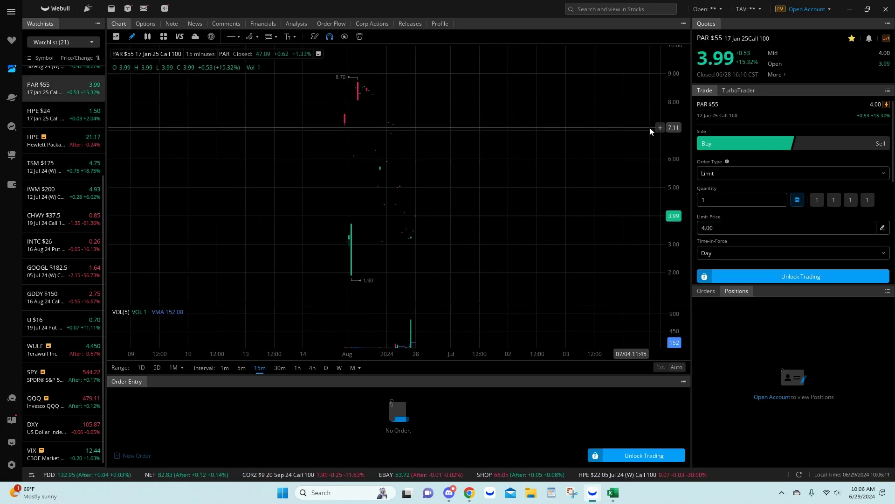
drag(659, 94, 649, 154)
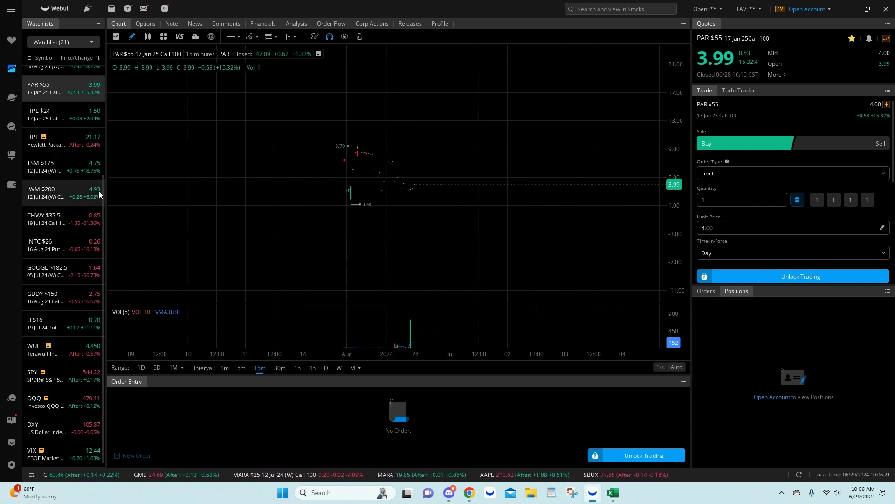
scroll(99, 191, up, 3)
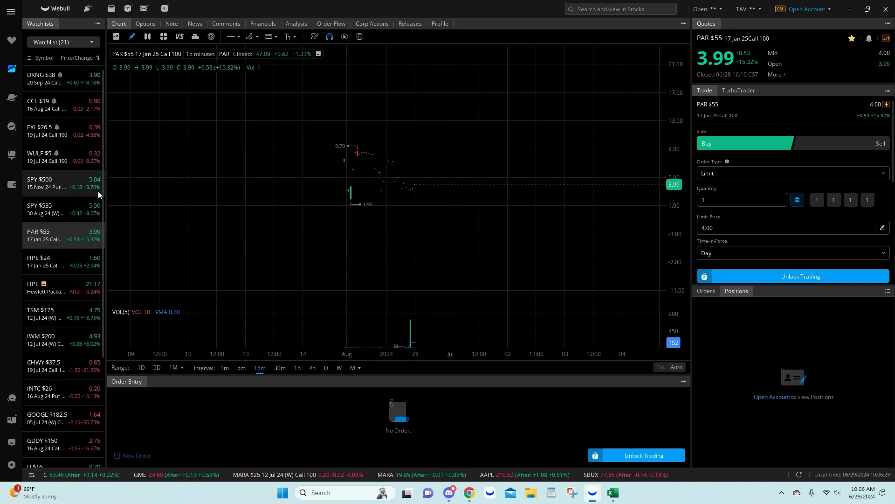
click(449, 492)
Browse the IWM, SPY and FXI alerts posted in the etf-flow channel
scroll(276, 265, up, 2)
scroll(276, 265, down, 2)
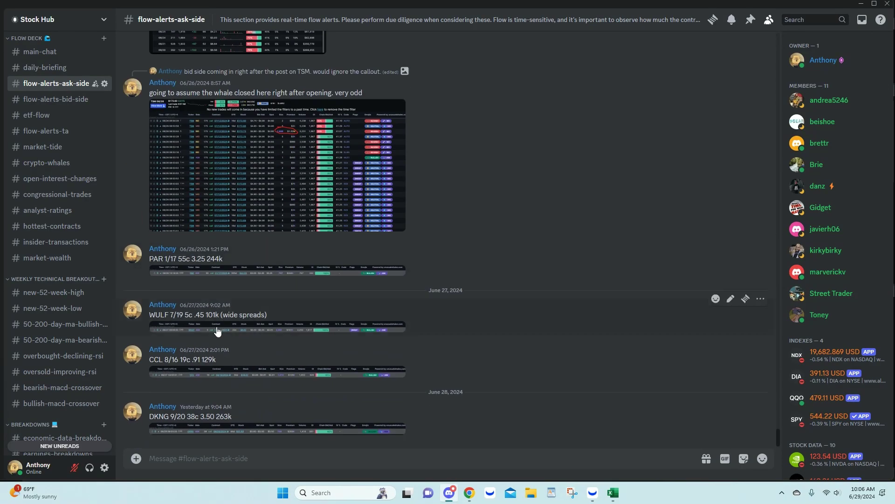
click(49, 115)
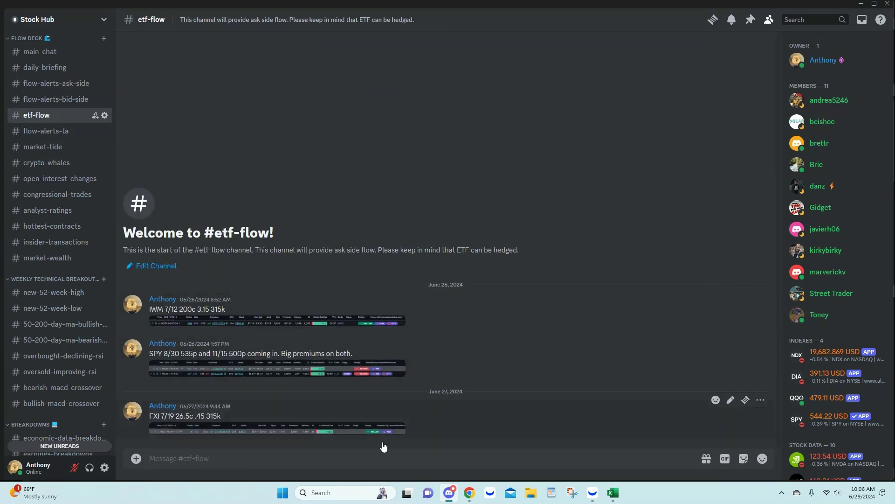
Close the PAR summary and review the SPY 535 put and IWM 200 call contract summaries
mouse_move(471, 494)
click(434, 443)
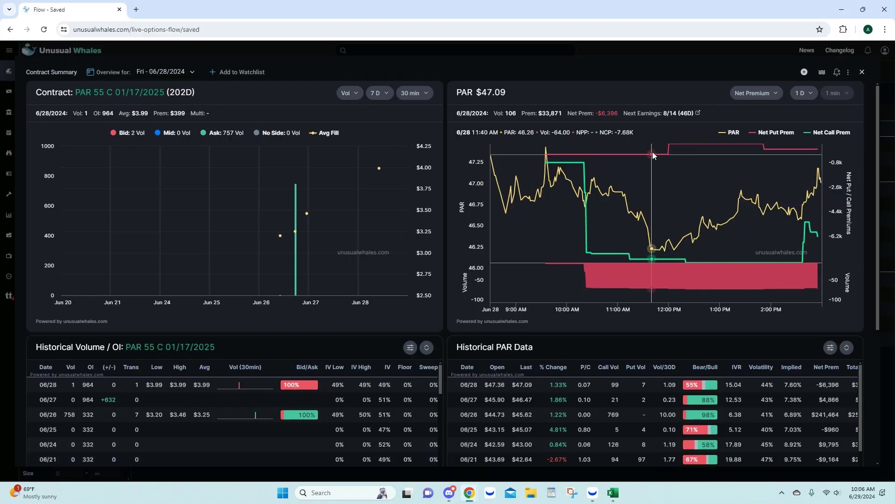
click(860, 72)
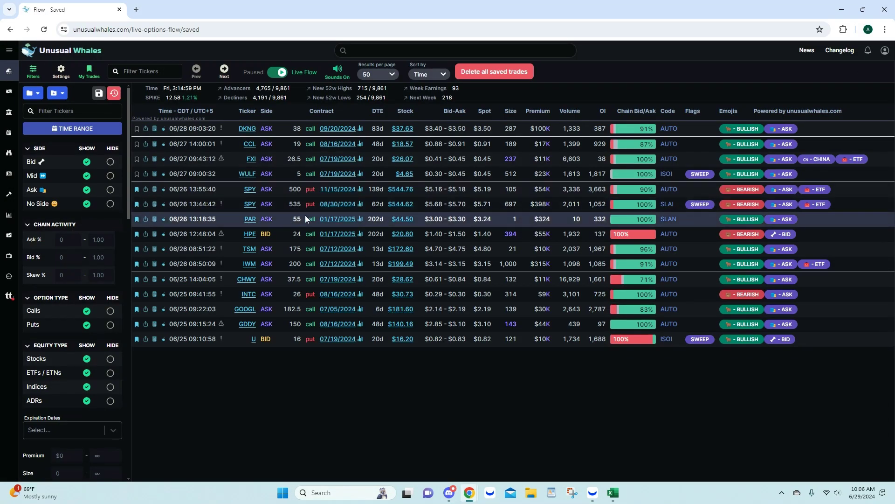
click(338, 205)
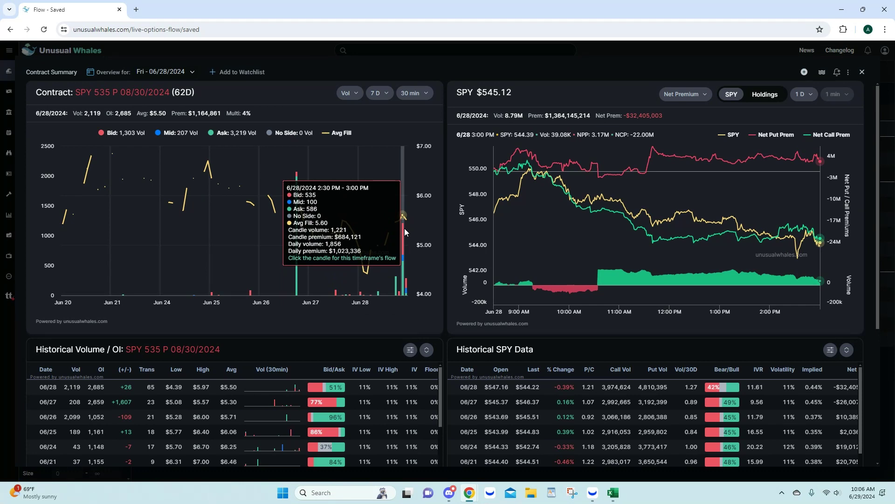
click(861, 72)
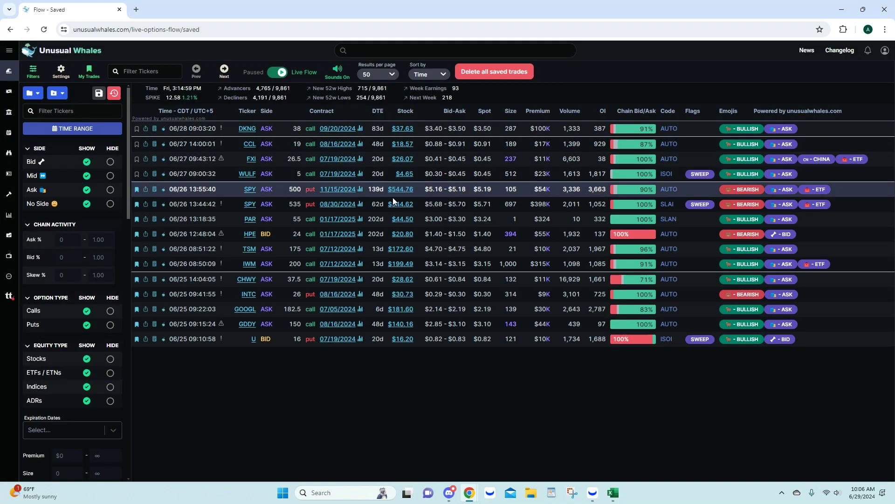
click(348, 264)
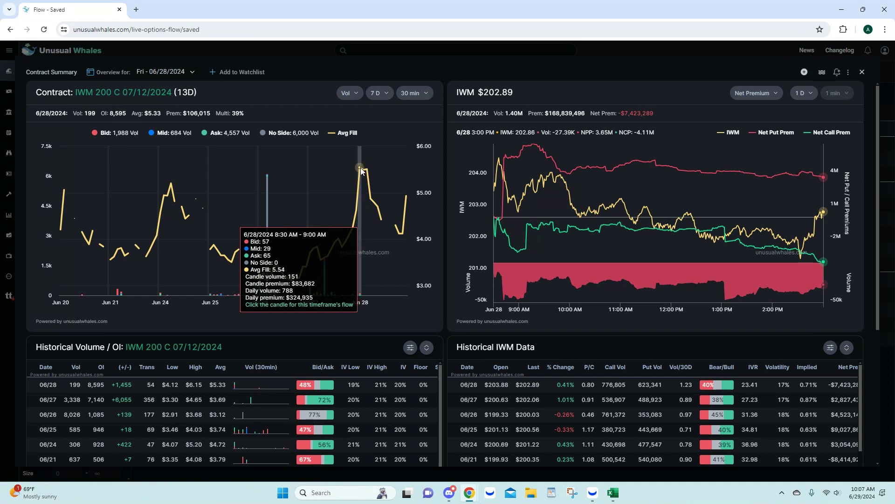
click(862, 73)
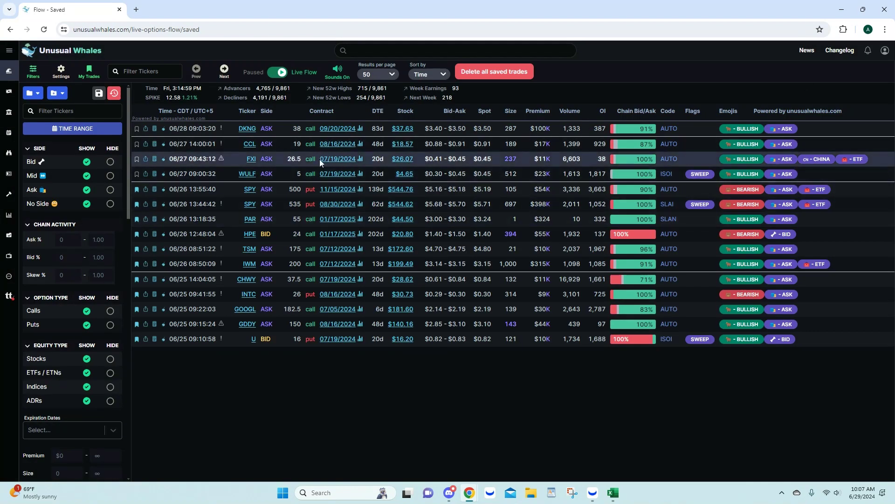
Review the WULF 5 call and FXI 26.5 call summaries, then open the CCL 19 call summary
click(340, 175)
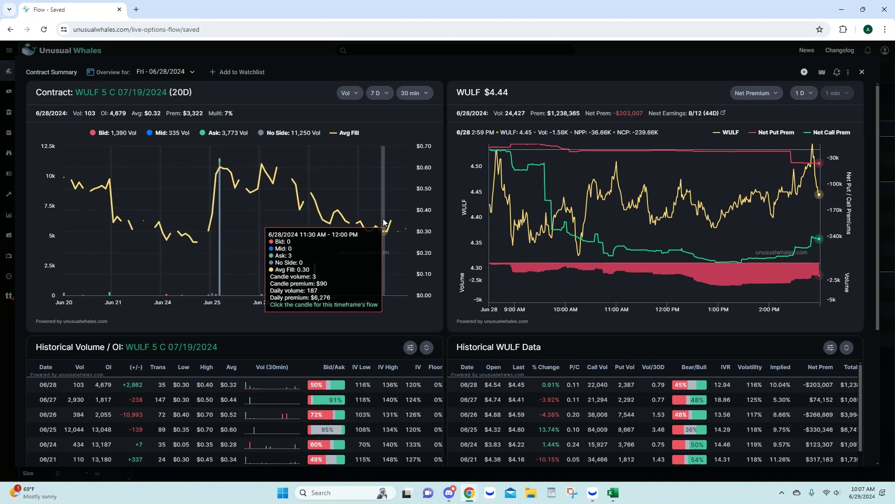
click(862, 73)
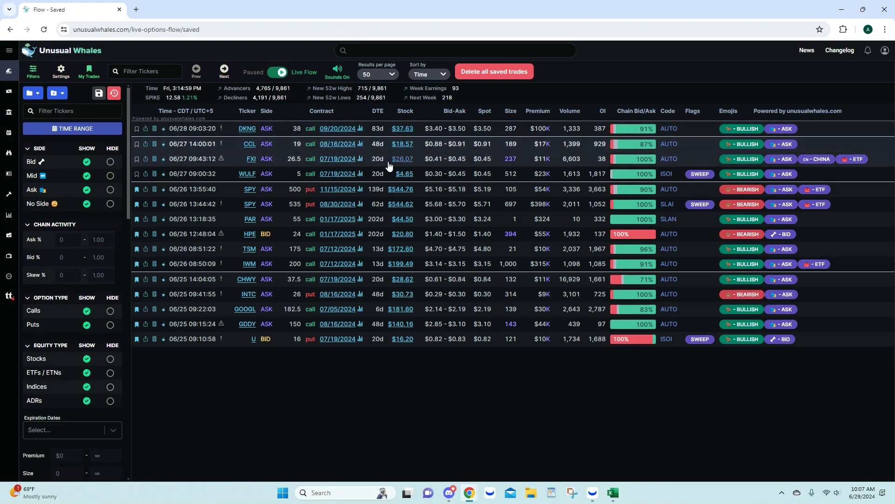
click(338, 159)
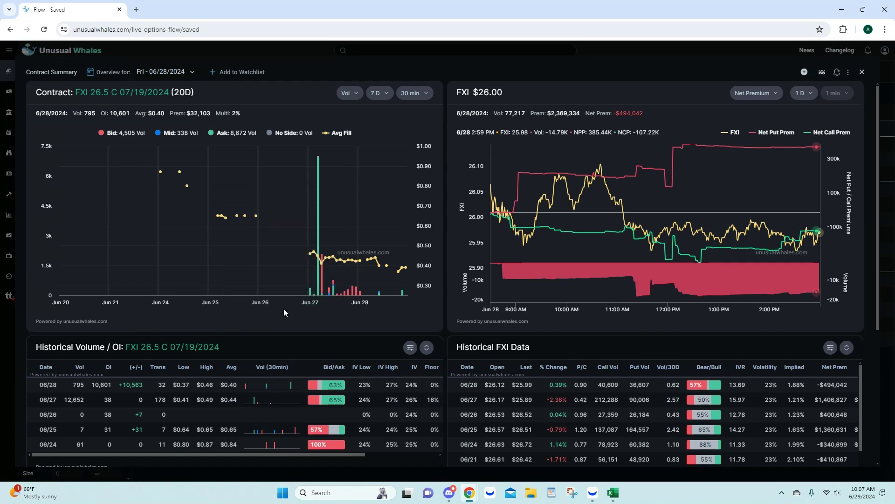
click(862, 73)
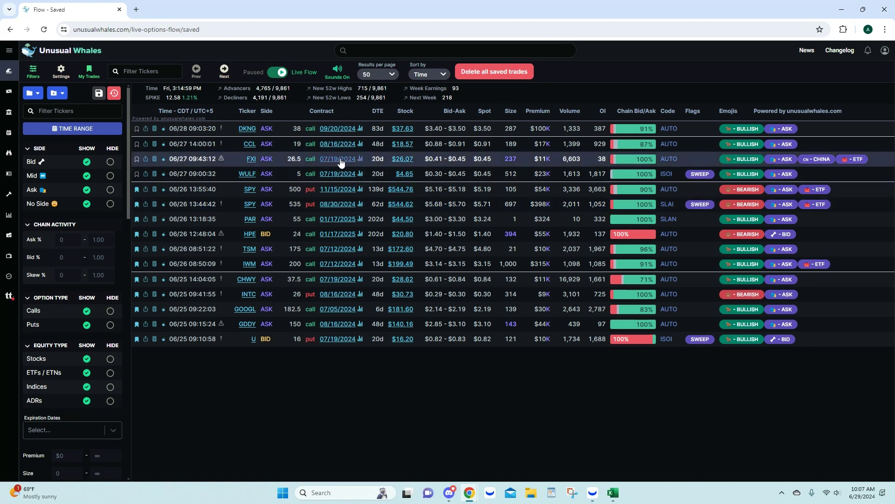
click(338, 144)
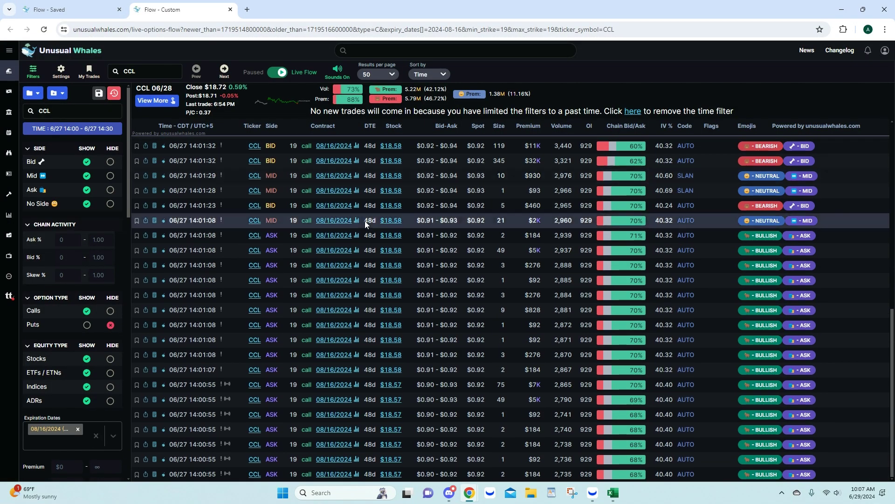
Show 250 CCL trades per page and scroll through the trade list
click(378, 73)
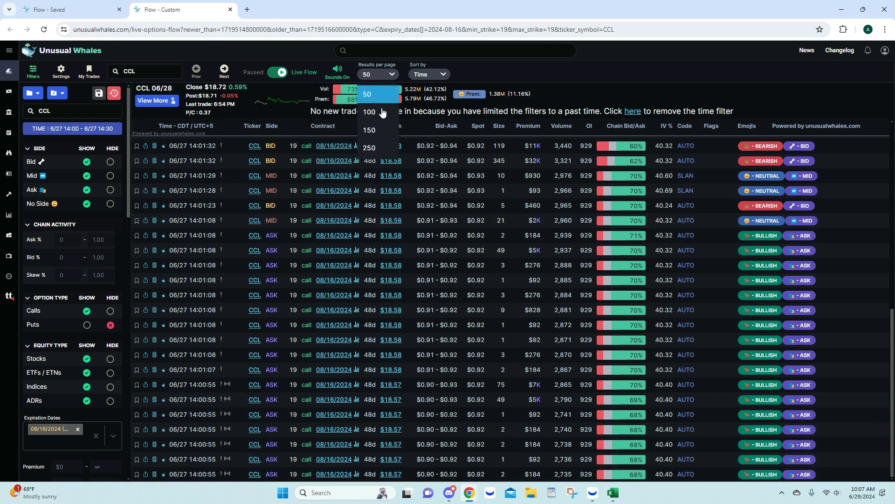
click(378, 149)
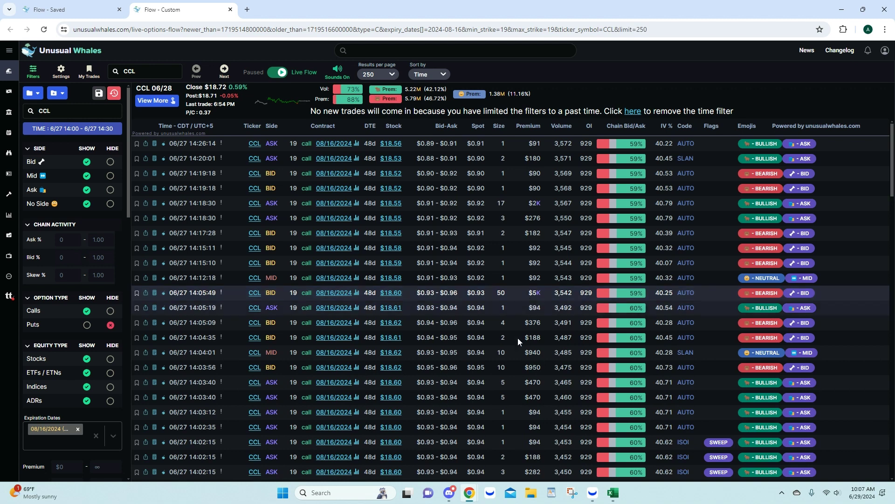
scroll(588, 304, down, 10)
scroll(589, 308, down, 20)
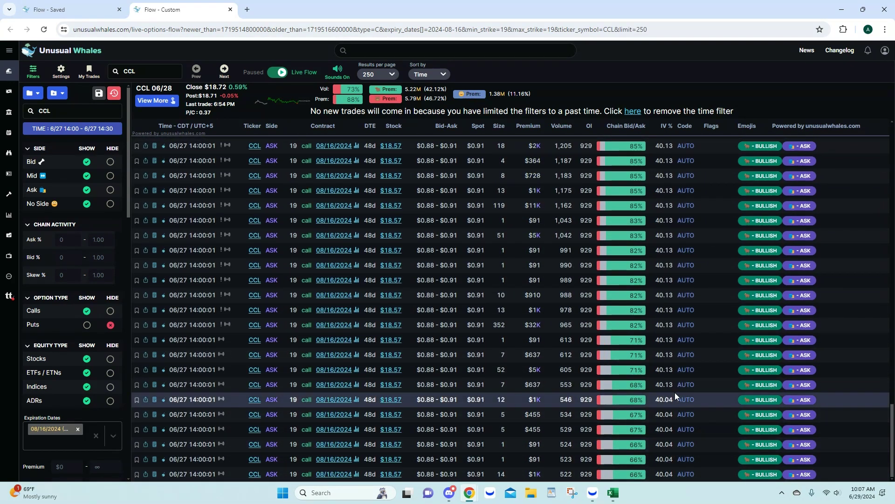
scroll(671, 373, up, 5)
scroll(483, 348, up, 8)
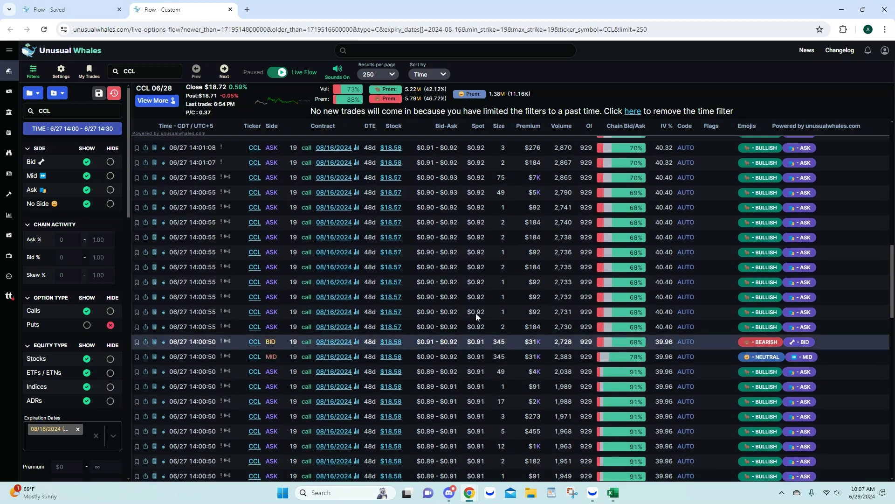
scroll(470, 241, up, 6)
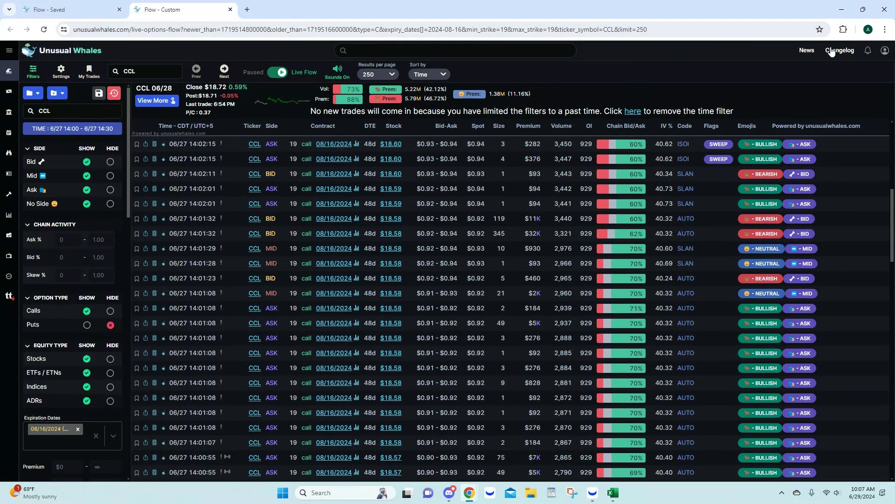
Close the custom CCL trade list and widen the CCL stock chart to 7 days
click(230, 9)
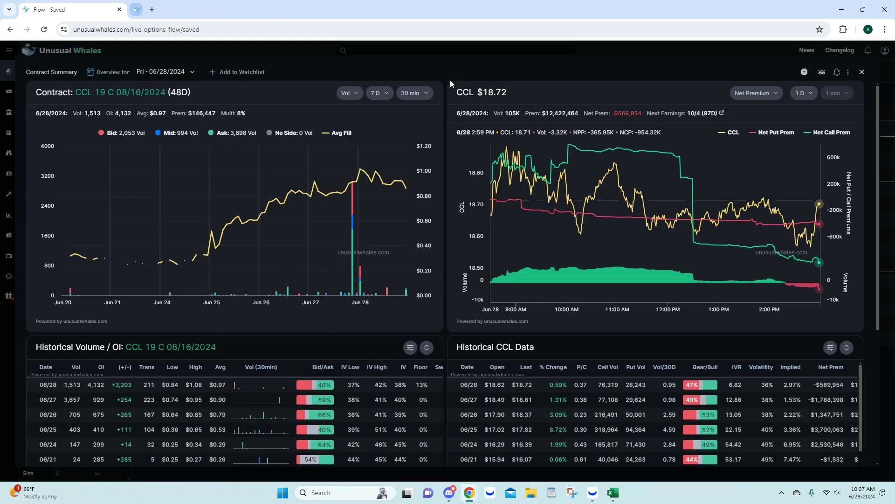
click(789, 94)
click(801, 161)
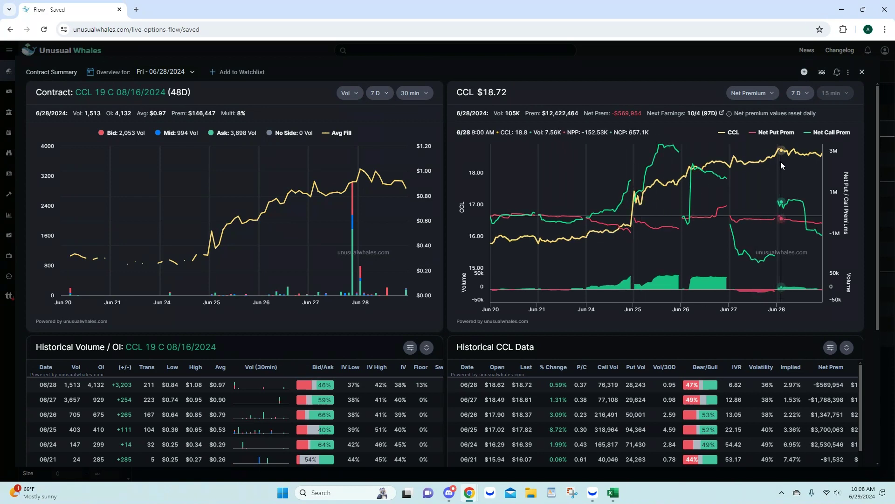
Close CCL, view the DKNG 38 call contract over 2 days, then open the HPE 24 call summary
click(862, 72)
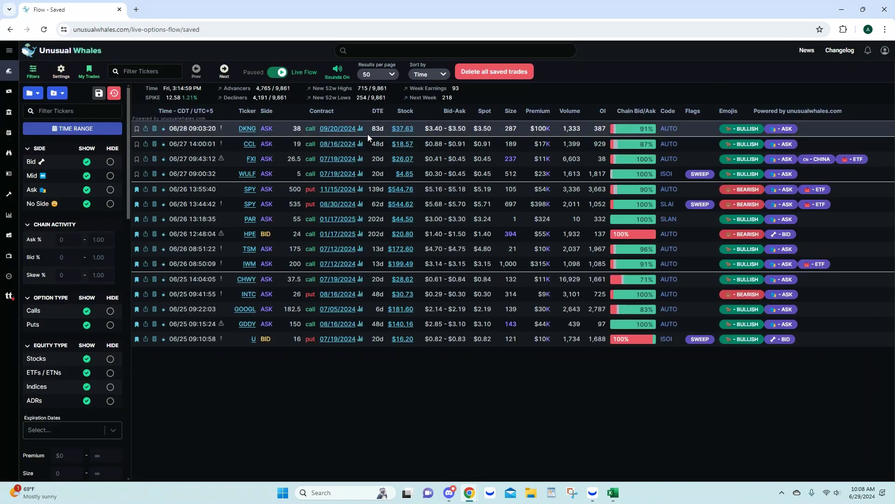
click(337, 133)
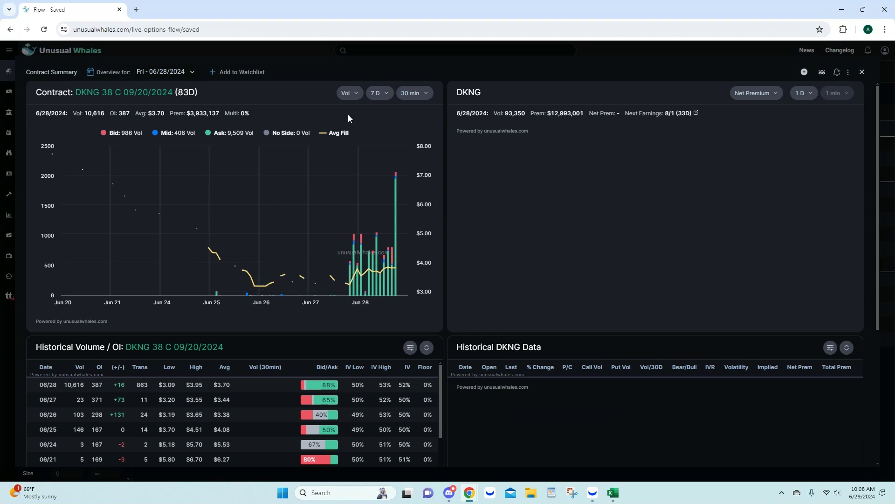
click(379, 92)
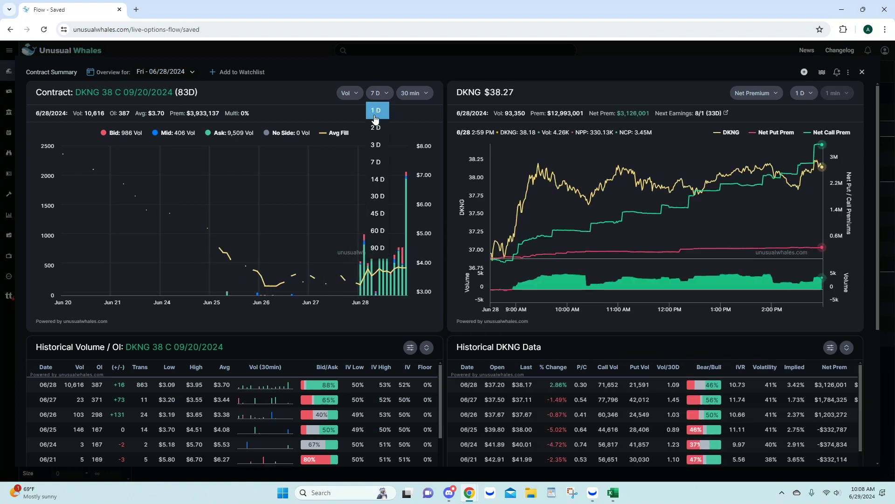
click(373, 122)
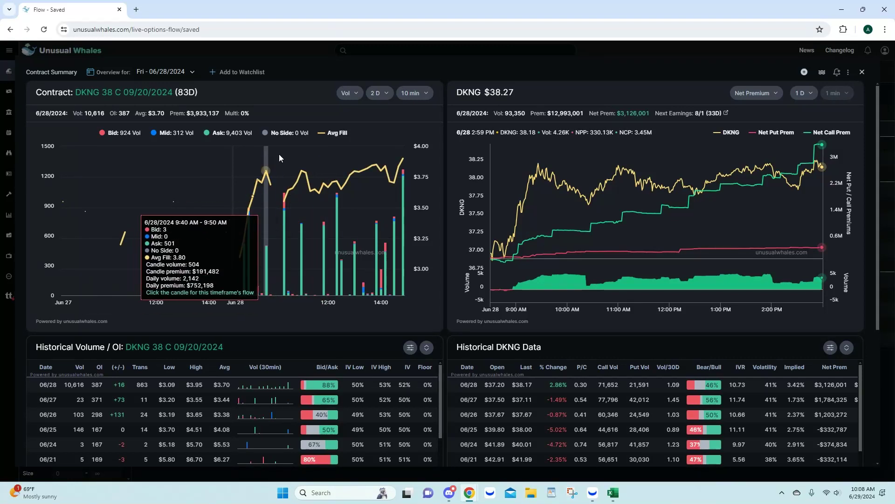
click(862, 72)
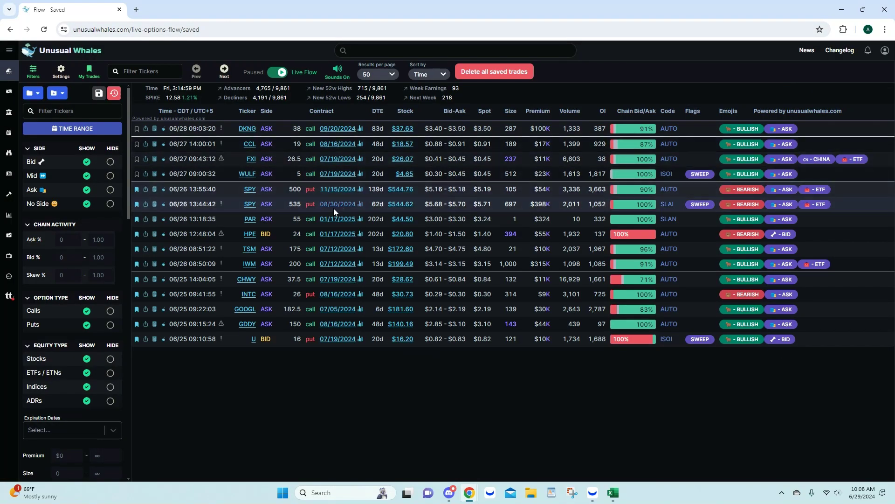
click(327, 235)
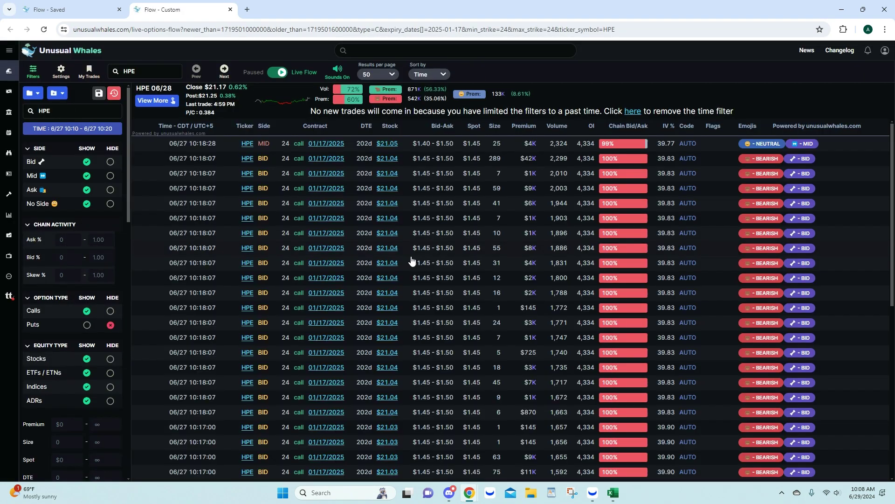
Scroll through the June 27 HPE 24 call trades, mostly bid-side fills at $1.45
scroll(564, 323, down, 8)
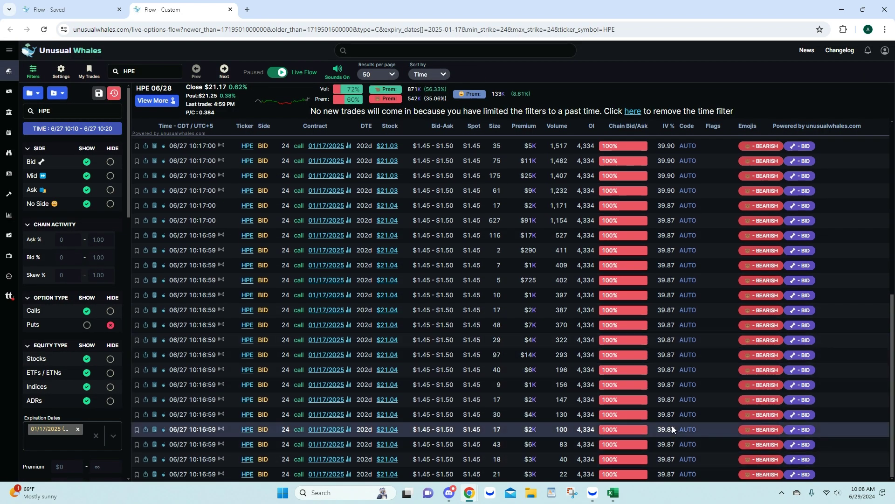
scroll(661, 378, up, 4)
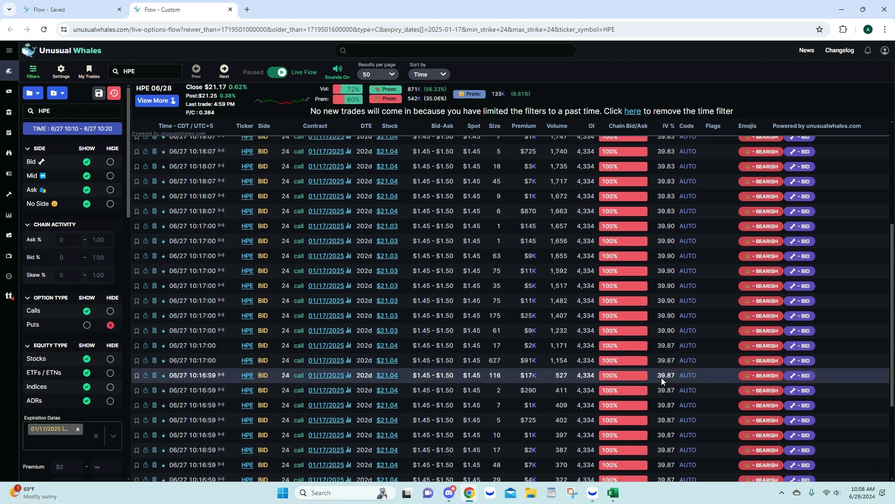
scroll(661, 377, up, 3)
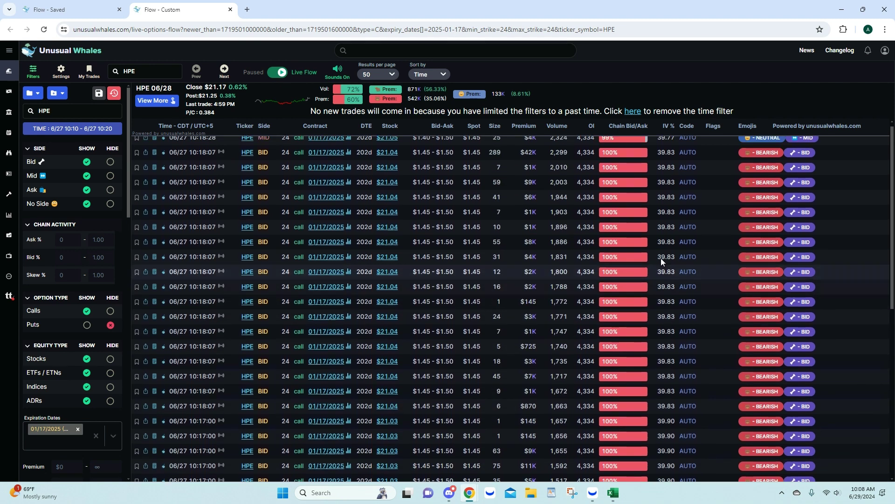